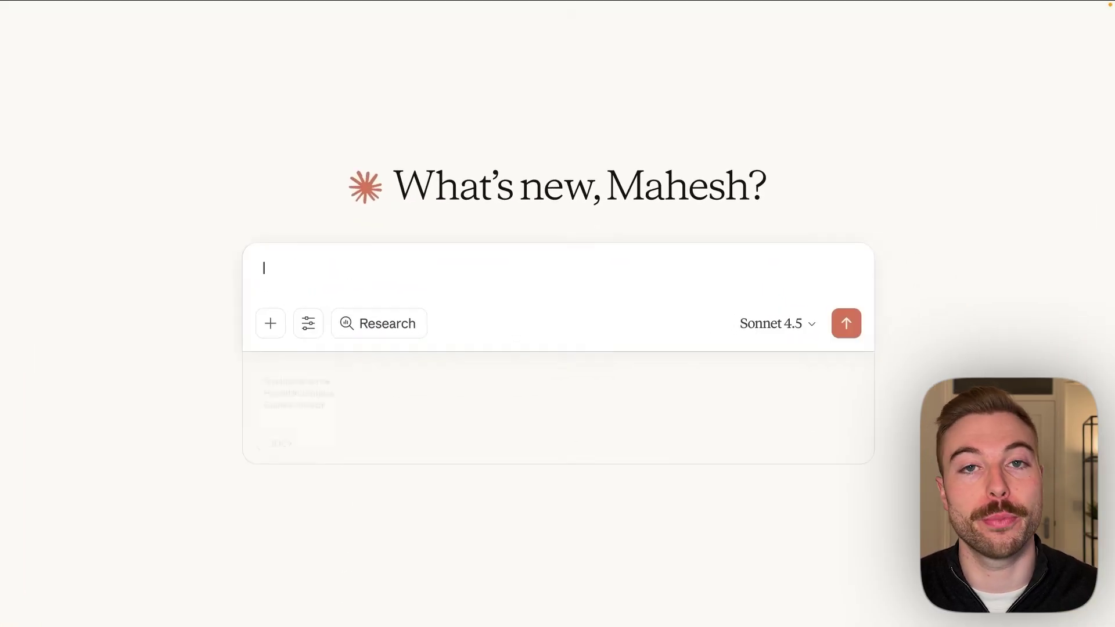
Ask Claude for a creative pitch deck for Crabracadabra Games' 'Shelldon and the Hermit's Grimoire'.
type("My company, Crabracadabra Games, is working on an exciting new game - 'Shelldon and the Hermit's Grimoire'. Help us with the creative pitch deck!")
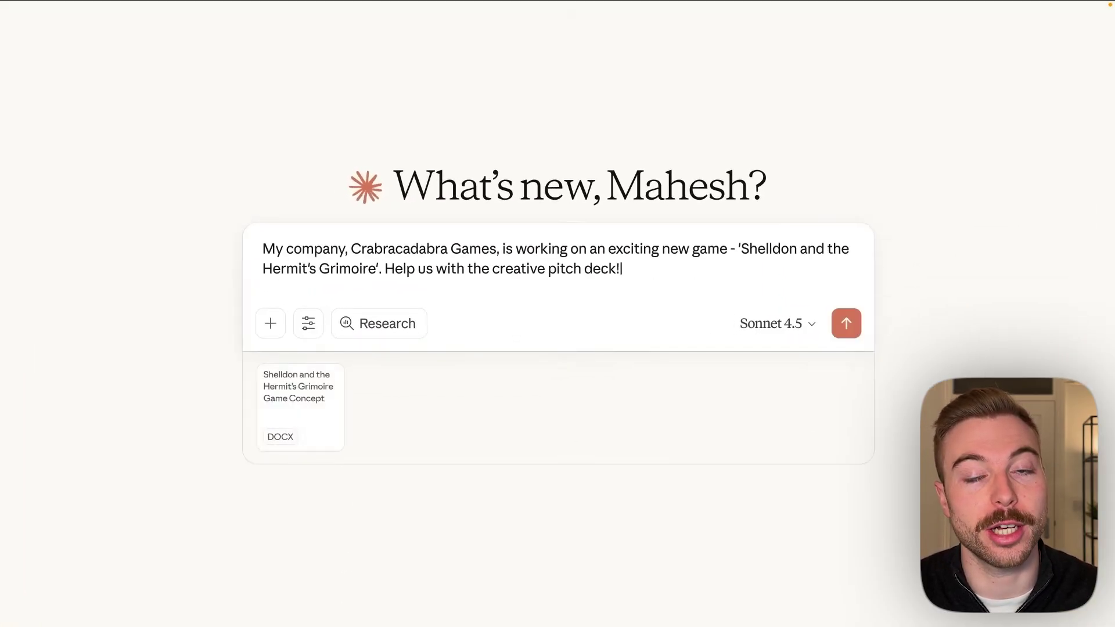
key("Return")
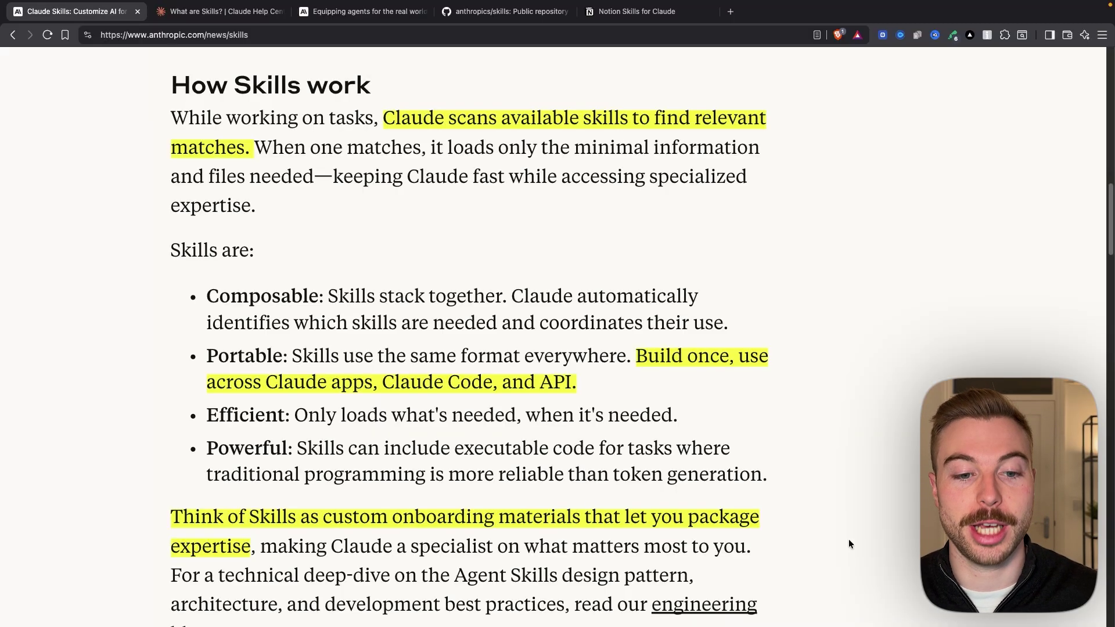
Check the 'How Skills work' part of the Skills announcement, then move to the 'What are Skills?' help article.
scroll(848, 539, "down", 3)
scroll(848, 538, "up", 3)
key("ctrl+Tab")
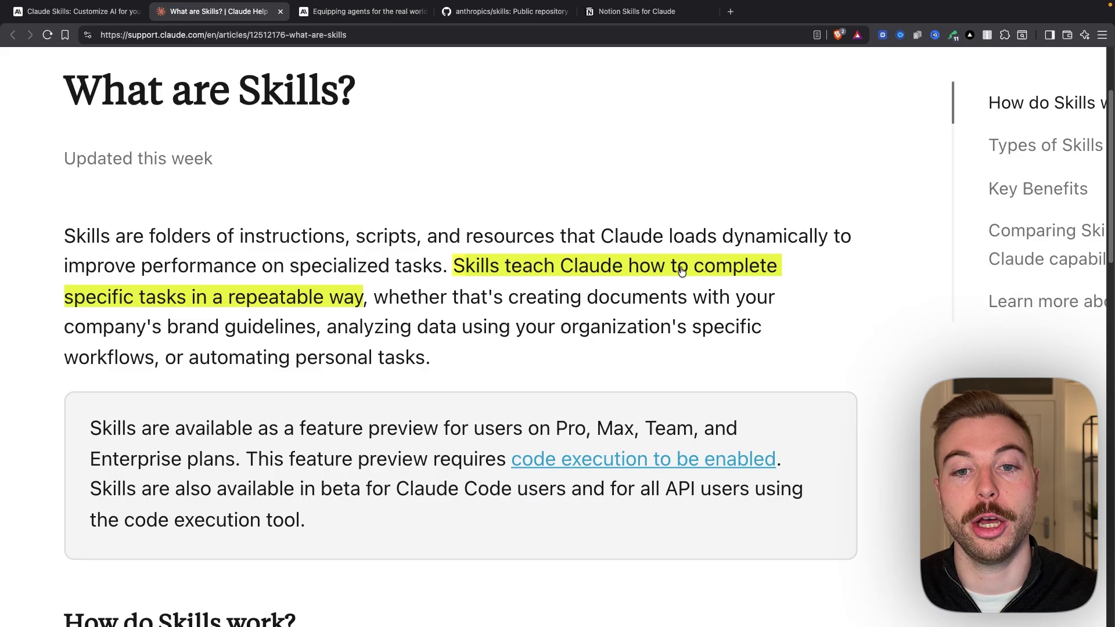
Read the 'What are Skills?' article down to 'How do Skills work?' and 'Types of Skills'.
scroll(593, 288, "down", 1)
mouse_move(374, 267)
left_mouse_down()
mouse_move(448, 280)
mouse_move(465, 314)
left_mouse_up()
left_click(737, 323)
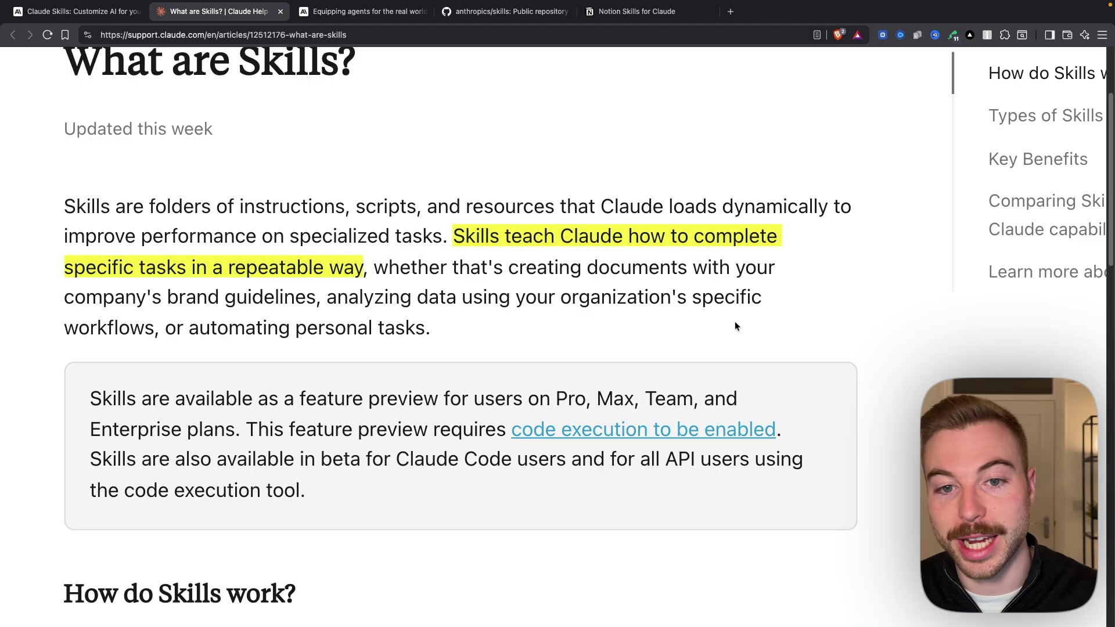
scroll(915, 500, "down", 1)
scroll(914, 499, "down", 8)
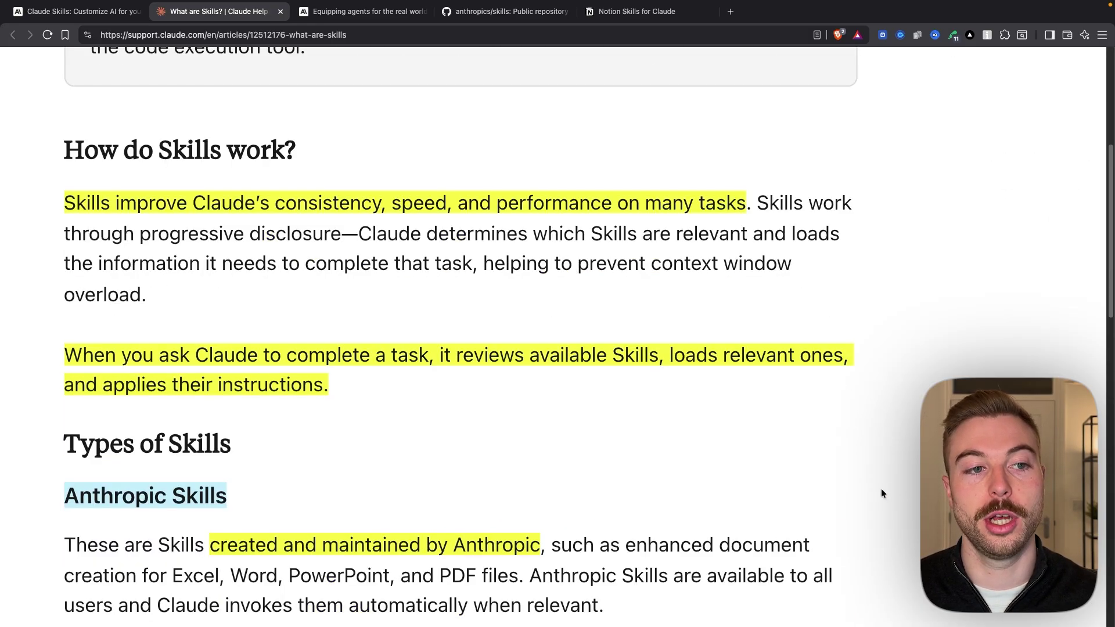
scroll(882, 488, "down", 1)
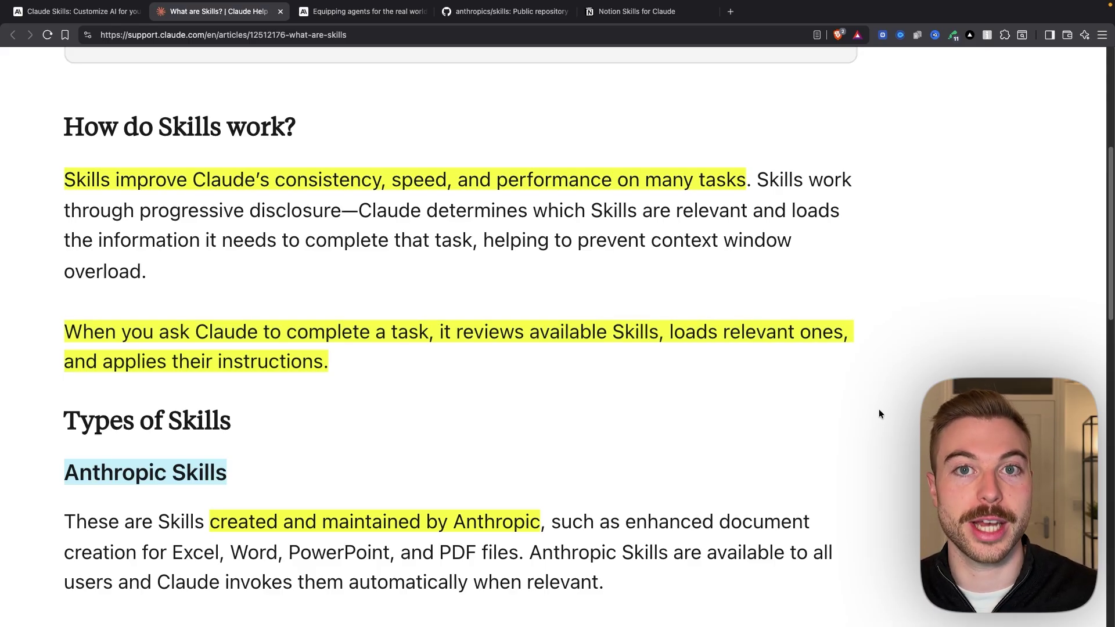
scroll(879, 413, "down", 1)
scroll(716, 303, "up", 1)
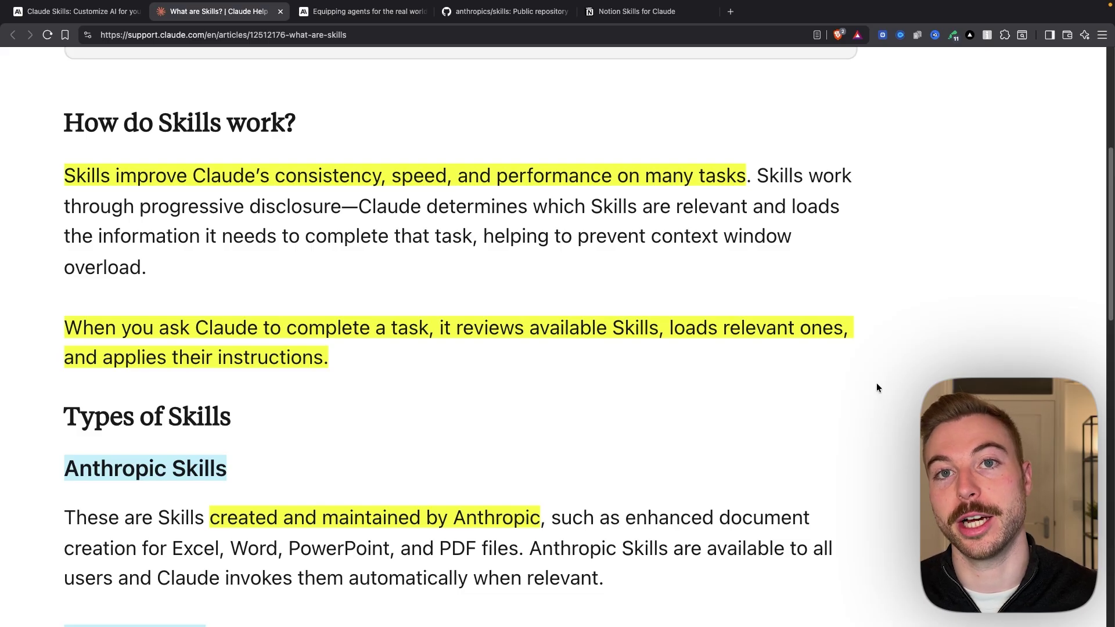
Scroll the help article past the Custom Skills workflows until Key Benefits is at the top.
scroll(876, 384, "down", 5)
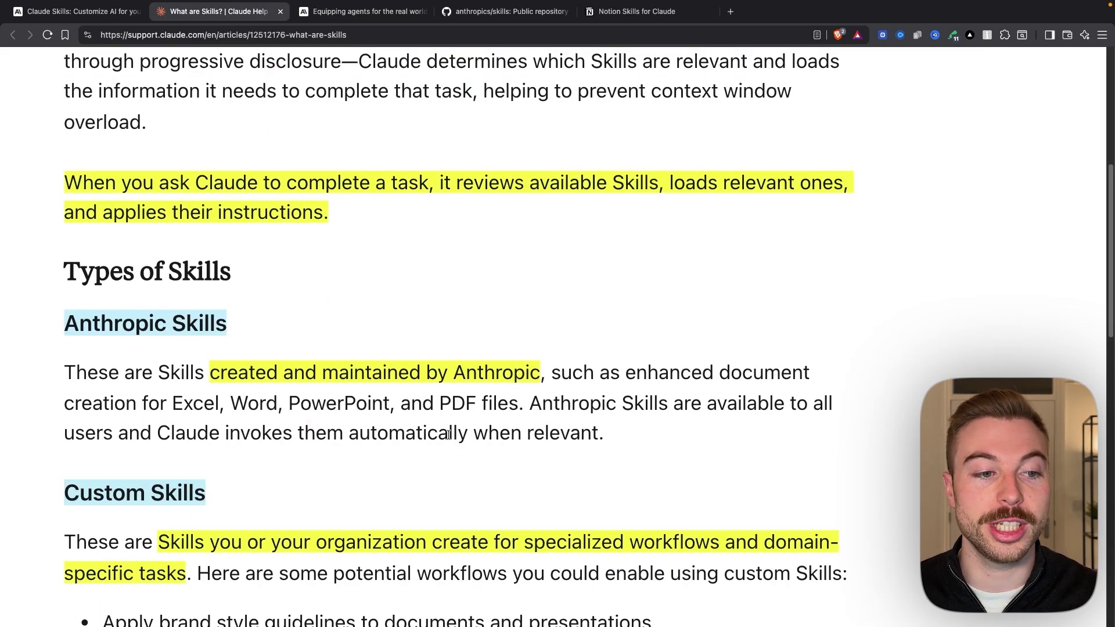
scroll(448, 430, "down", 1)
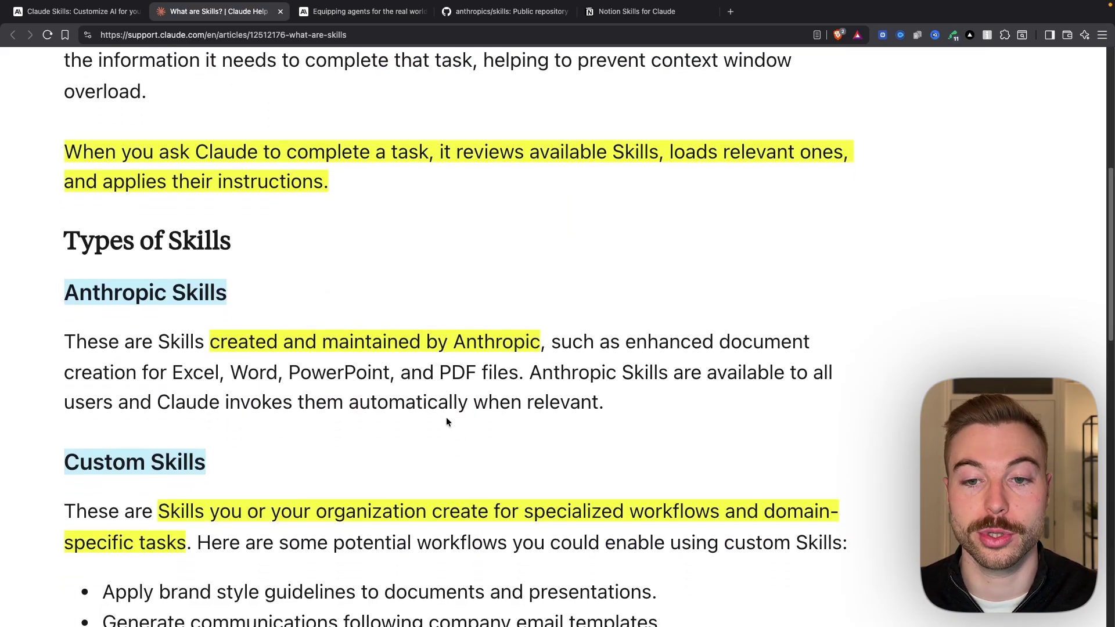
scroll(447, 419, "down", 1)
scroll(446, 419, "down", 4)
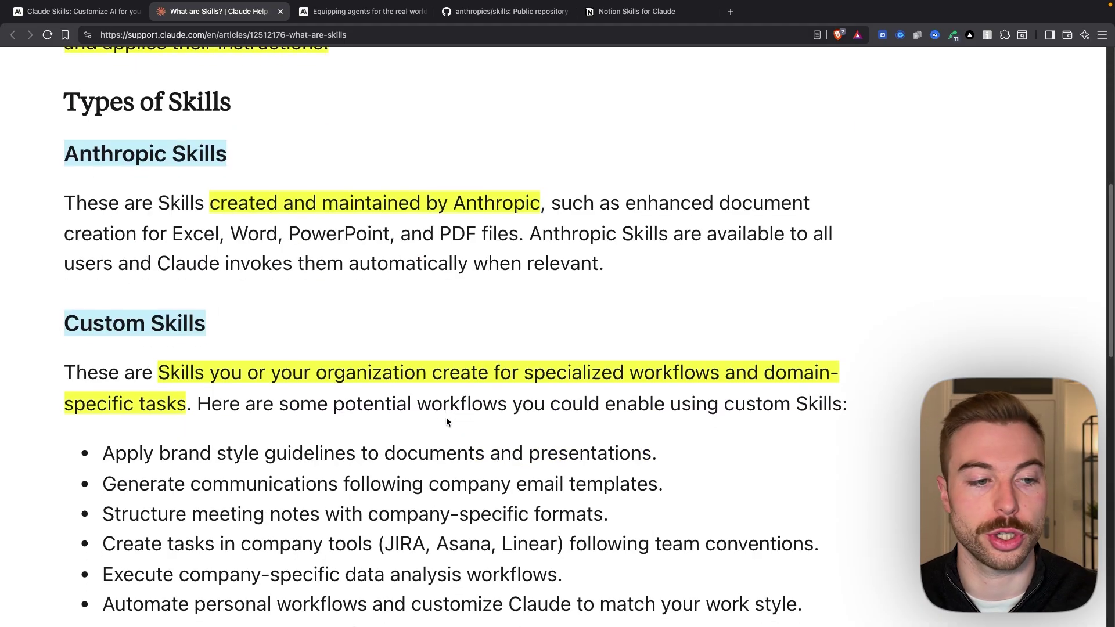
scroll(446, 417, "down", 1)
scroll(202, 275, "down", 4)
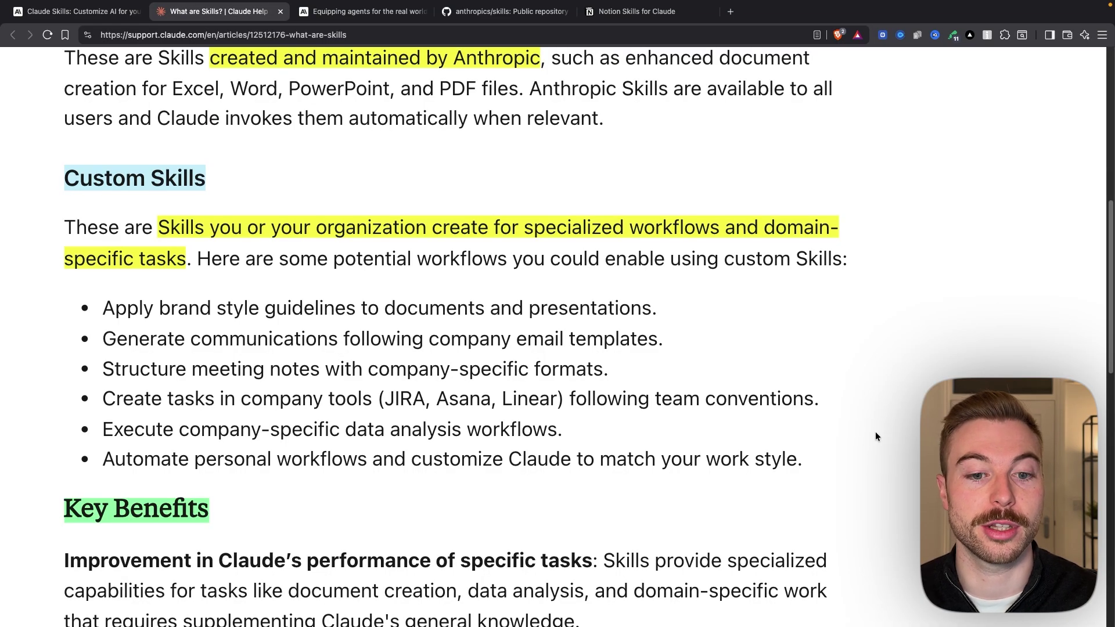
scroll(876, 435, "down", 7)
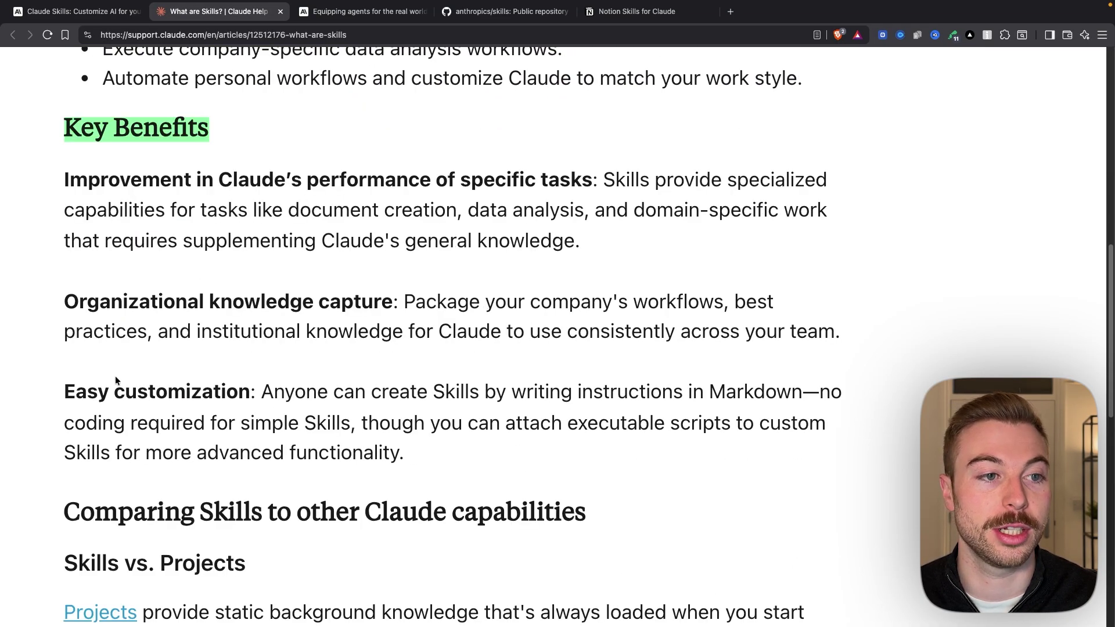
scroll(577, 273, "up", 1)
scroll(330, 288, "down", 2)
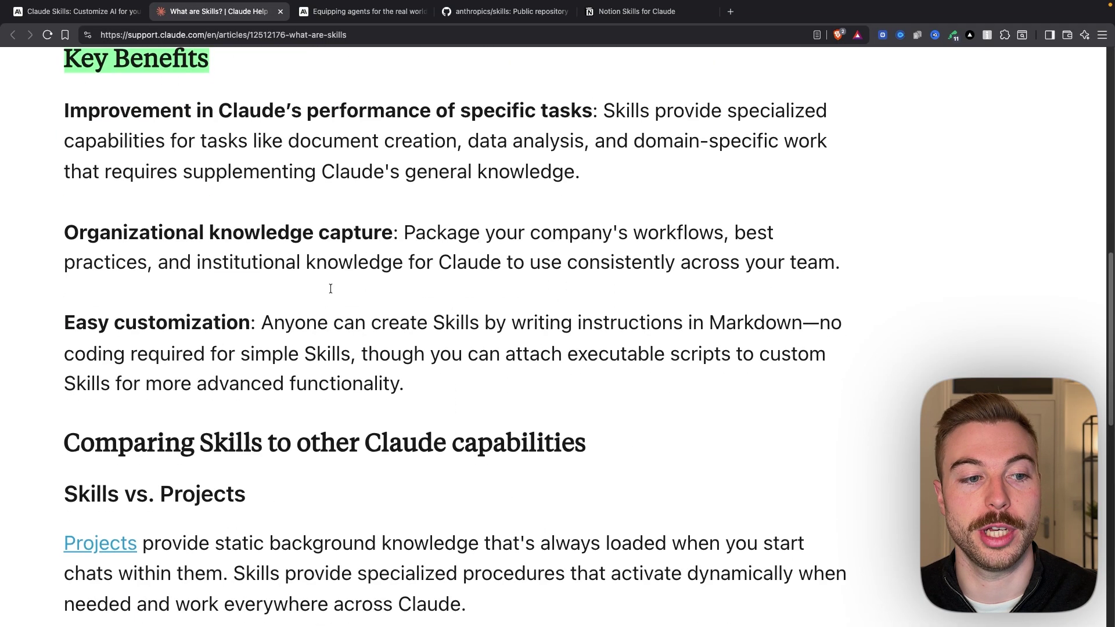
scroll(759, 591, "down", 8)
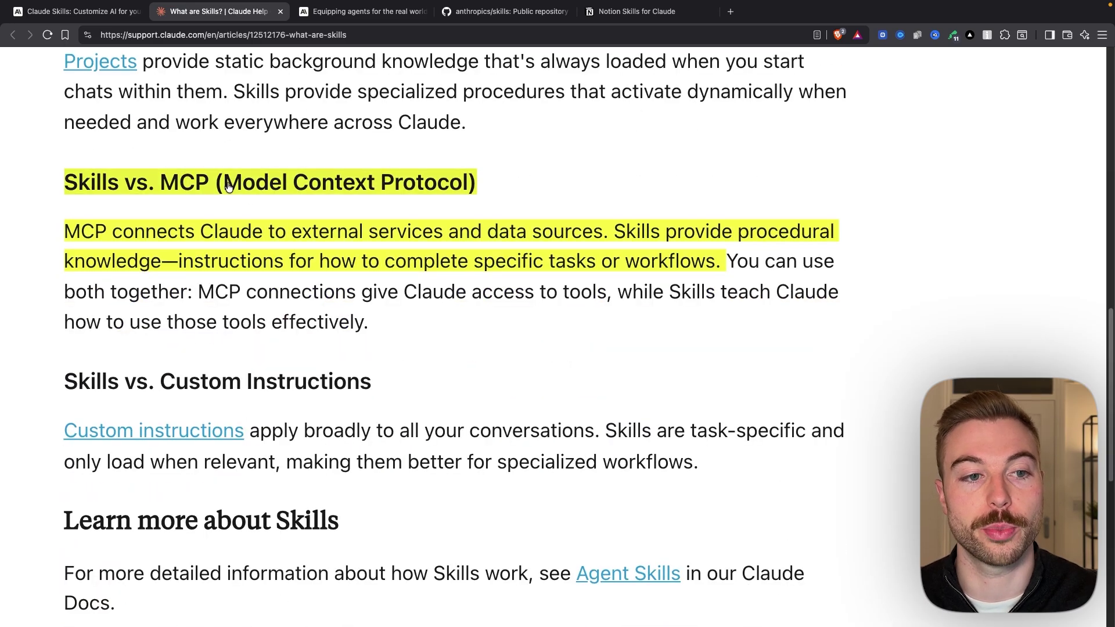
Scroll to the 'Skills vs. MCP (Model Context Protocol)' heading and its comparison sentences.
scroll(229, 186, "down", 1)
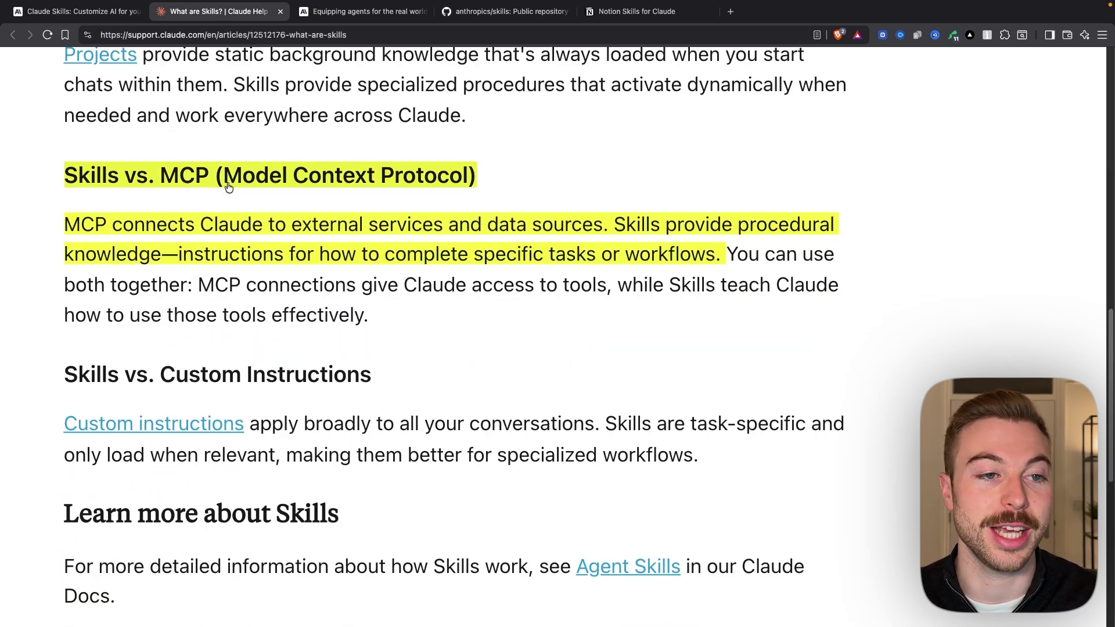
scroll(227, 187, "up", 1)
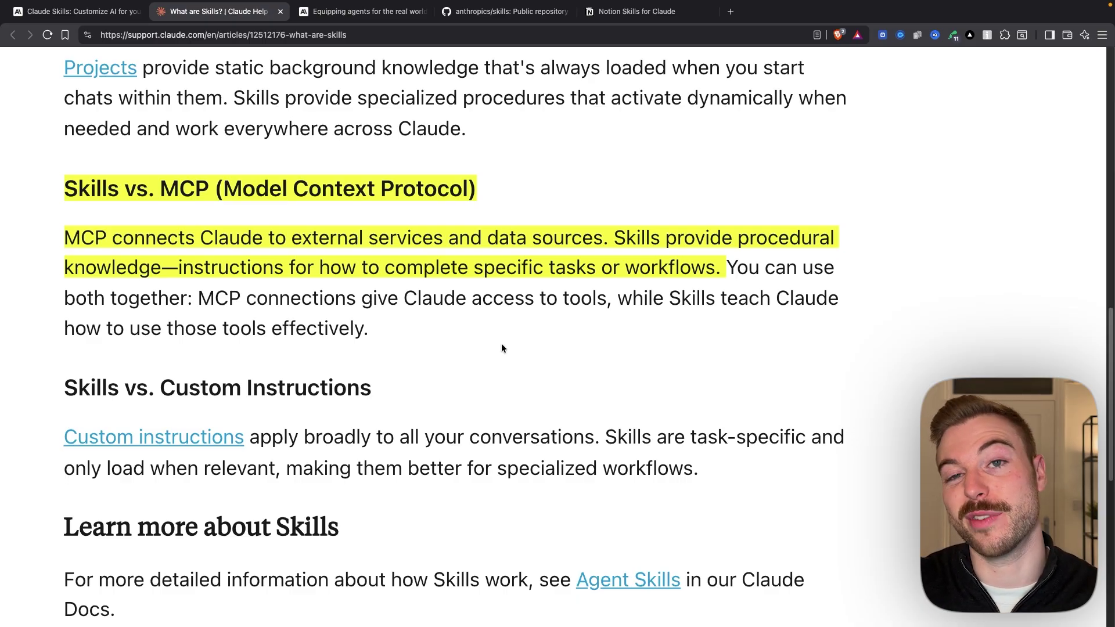
Go to the 'Equipping agents' article and scroll to the simple SKILL.md file example.
key("ctrl+Tab")
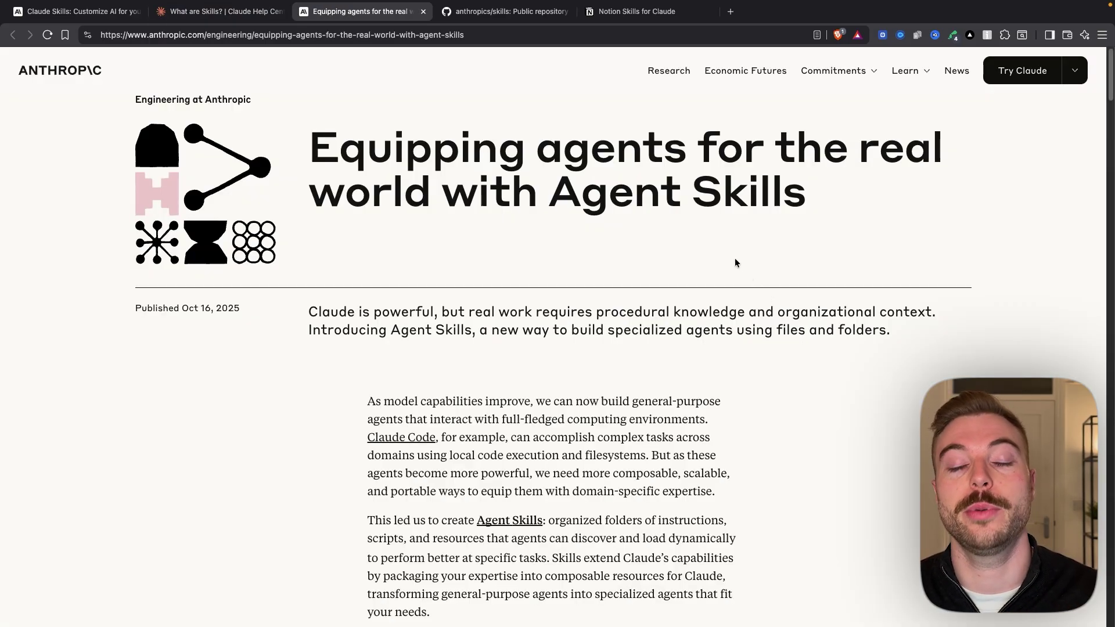
scroll(871, 505, "down", 3)
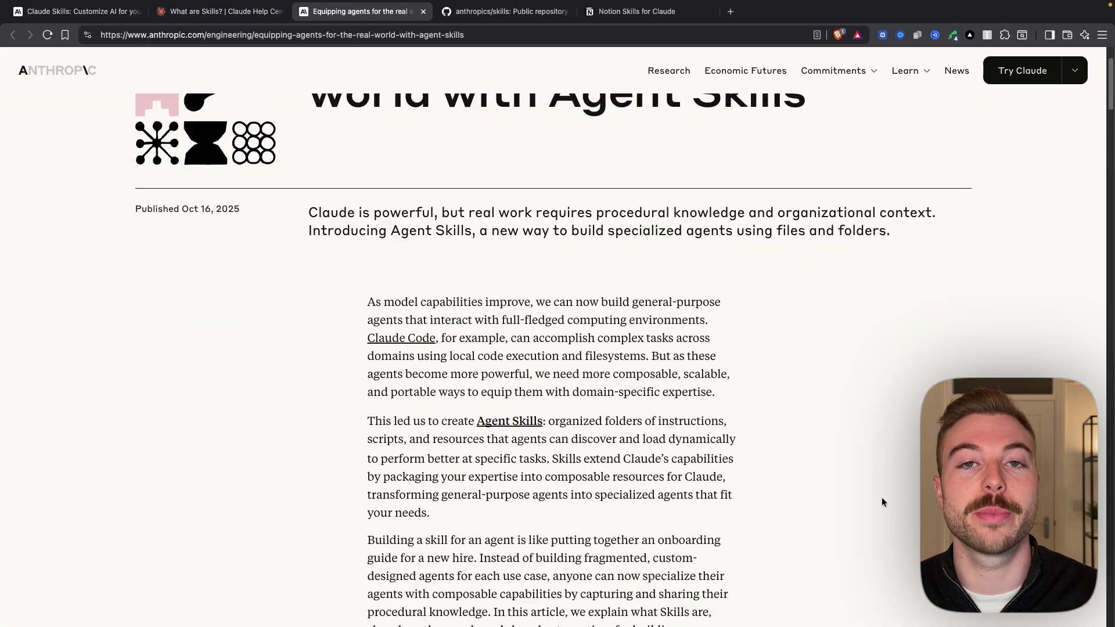
scroll(882, 496, "down", 2)
scroll(882, 497, "down", 3)
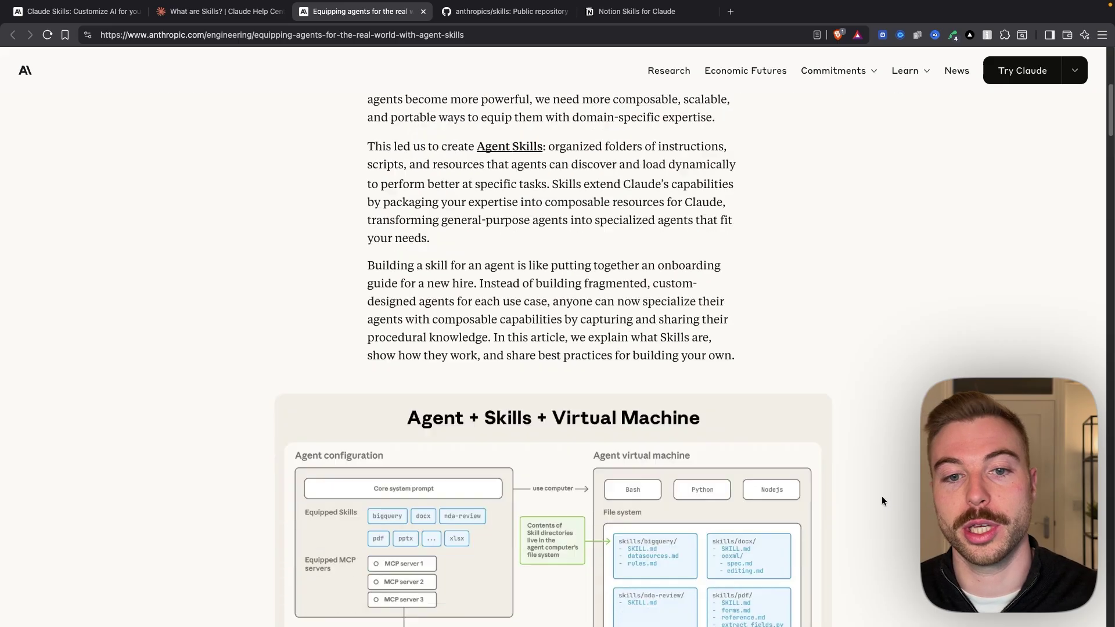
scroll(774, 256, "down", 15)
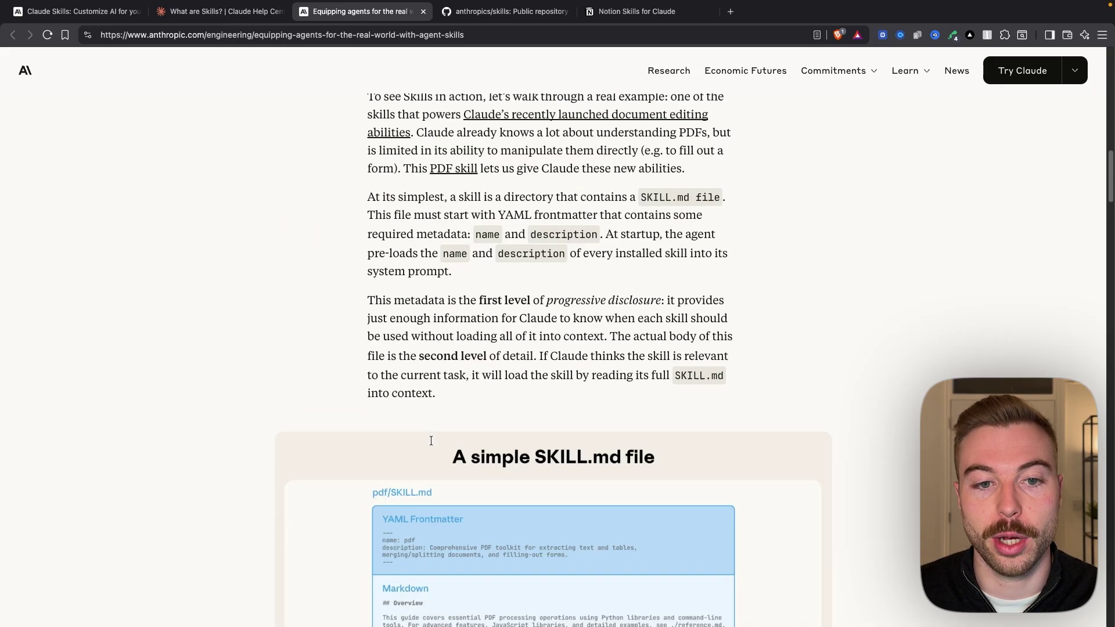
scroll(431, 441, "up", 1)
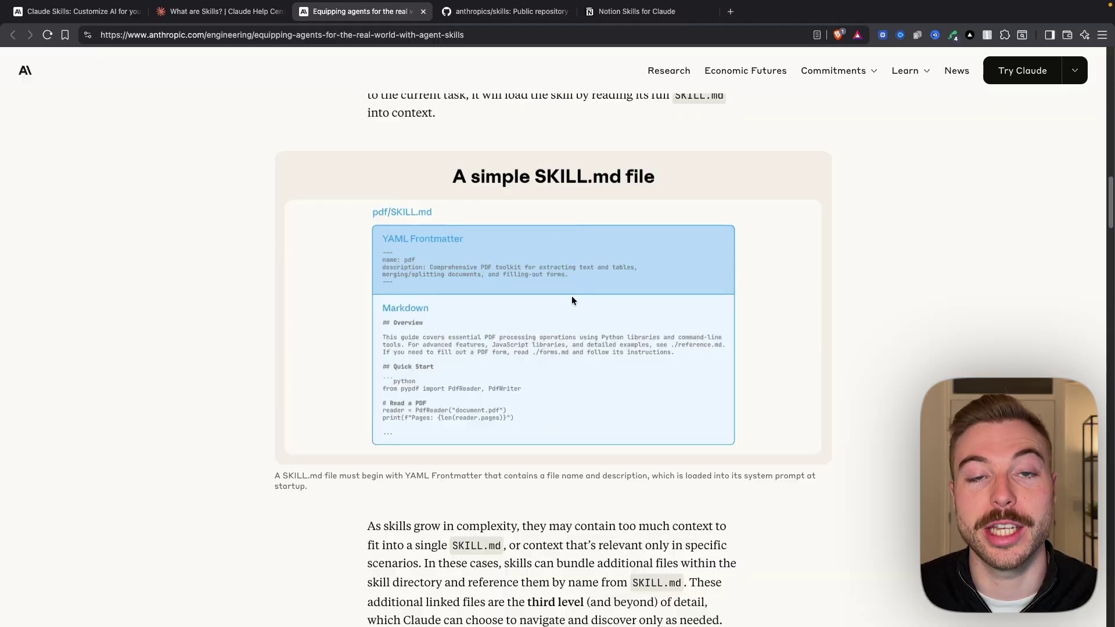
Glance at the anthropics/skills GitHub repository, then return to the article's 'Bundling additional content' diagram.
left_click(534, 12)
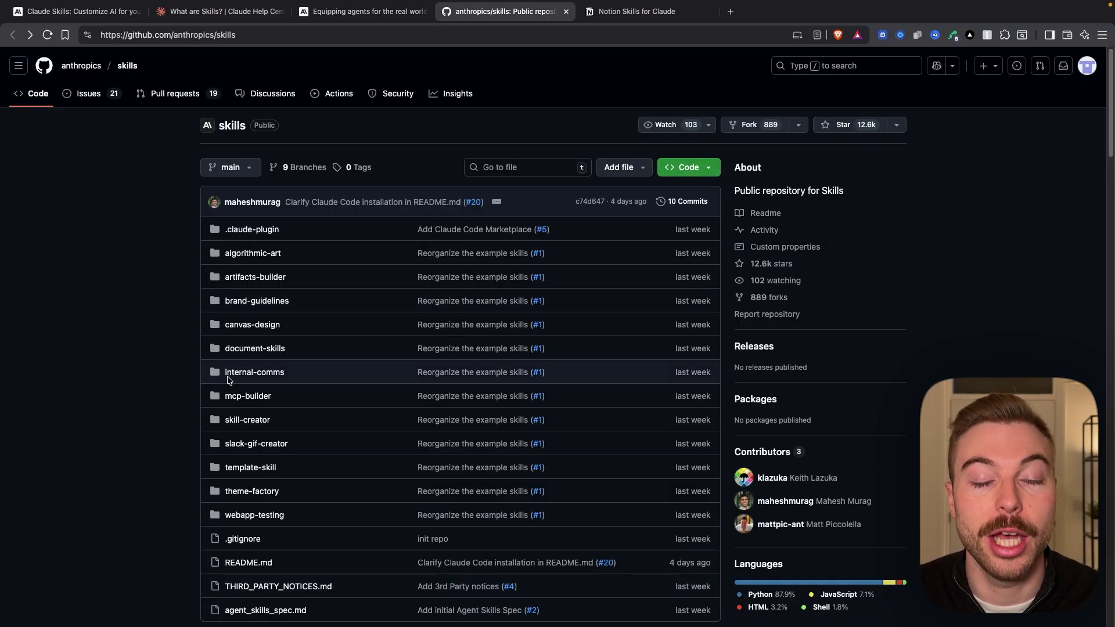
scroll(228, 380, "down", 1)
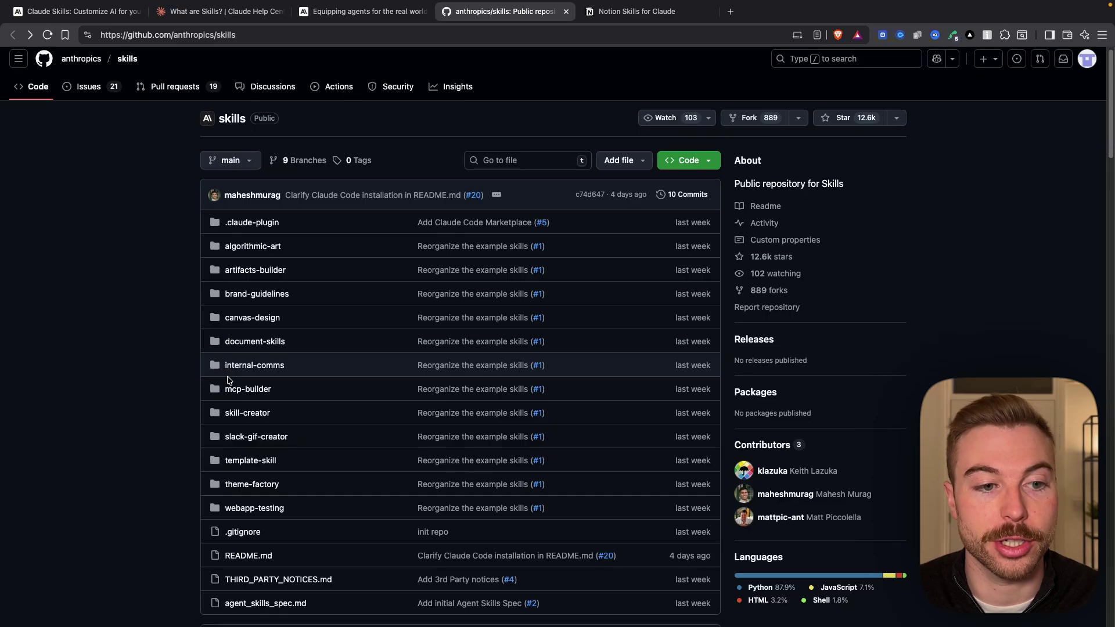
left_click(348, 12)
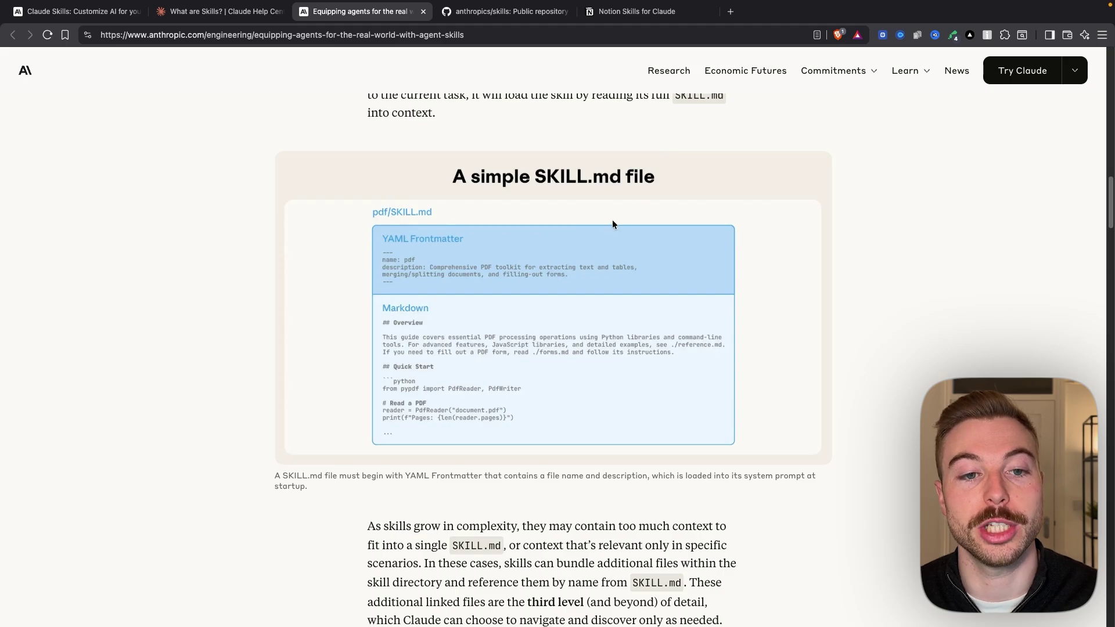
scroll(528, 253, "up", 5)
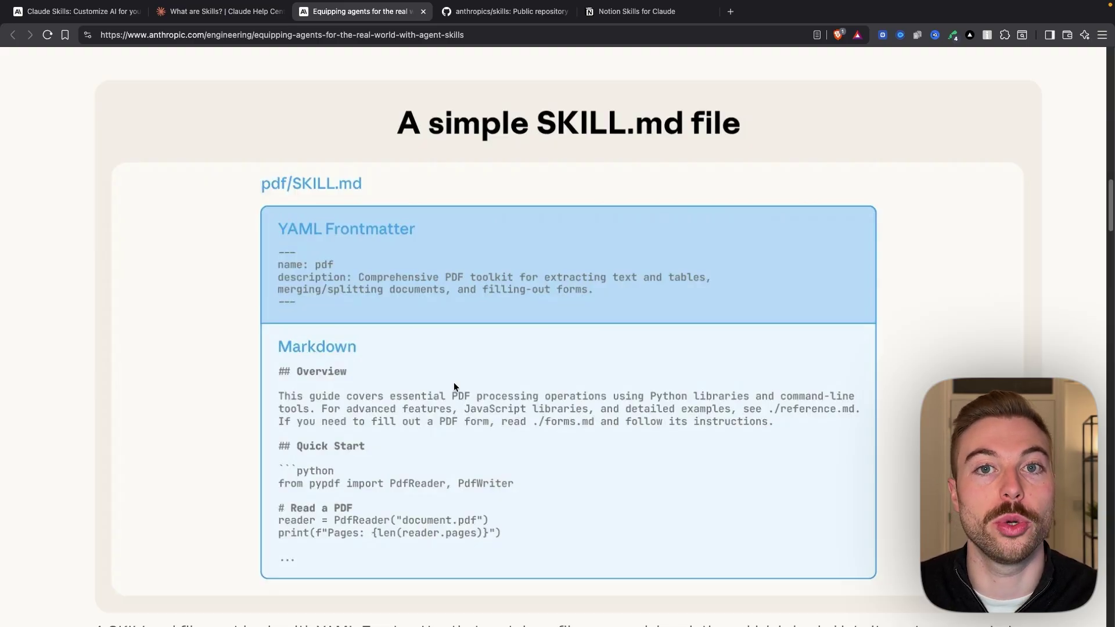
scroll(454, 386, "down", 1)
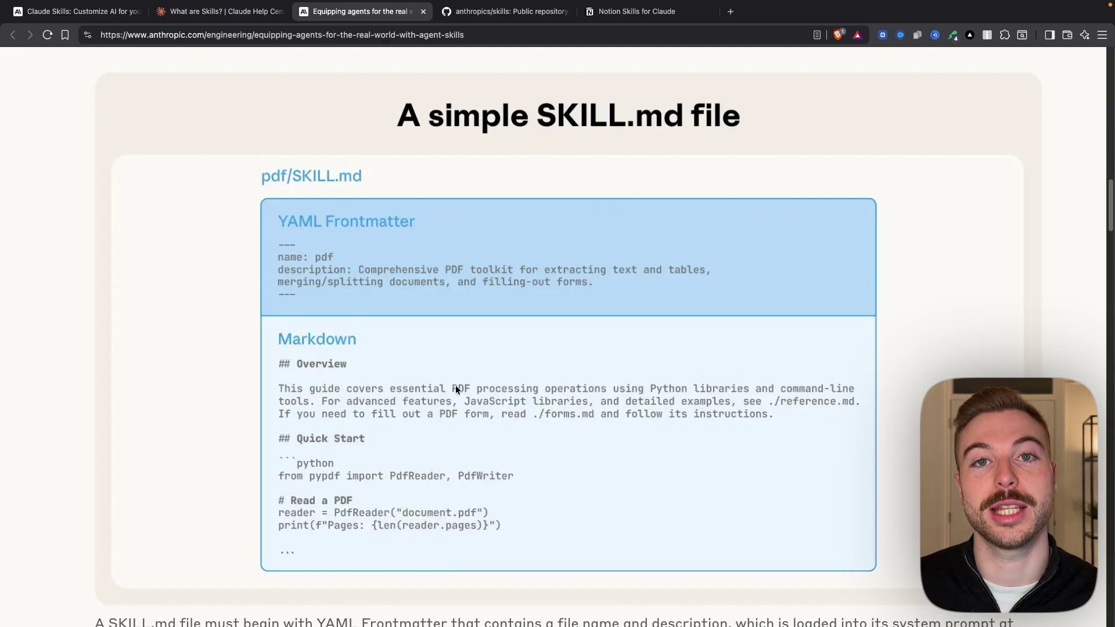
scroll(457, 389, "down", 5)
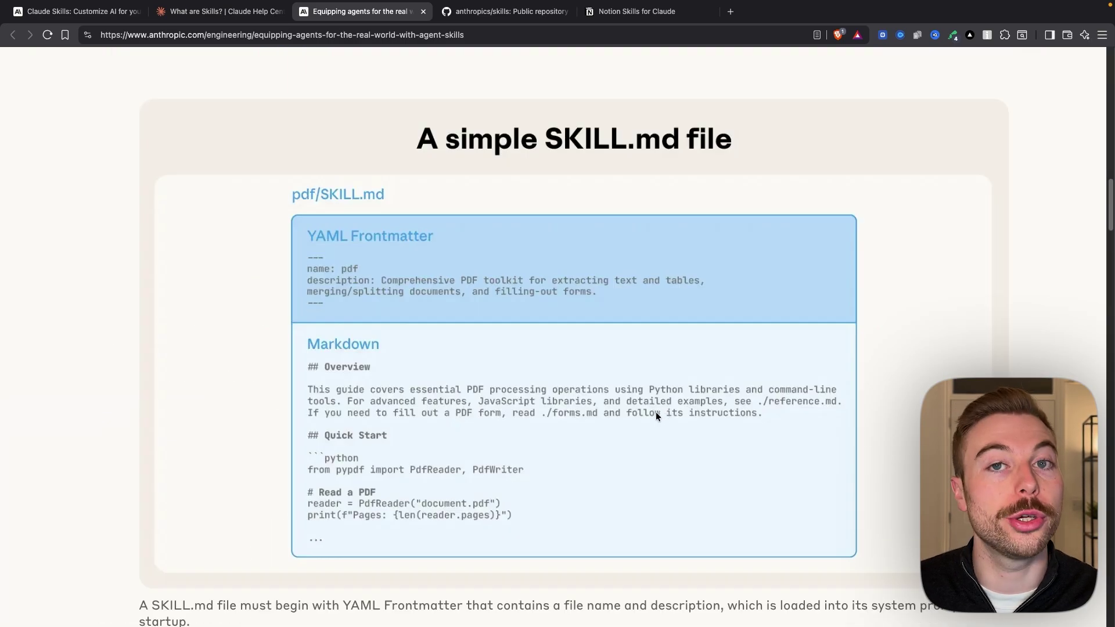
scroll(656, 412, "down", 15)
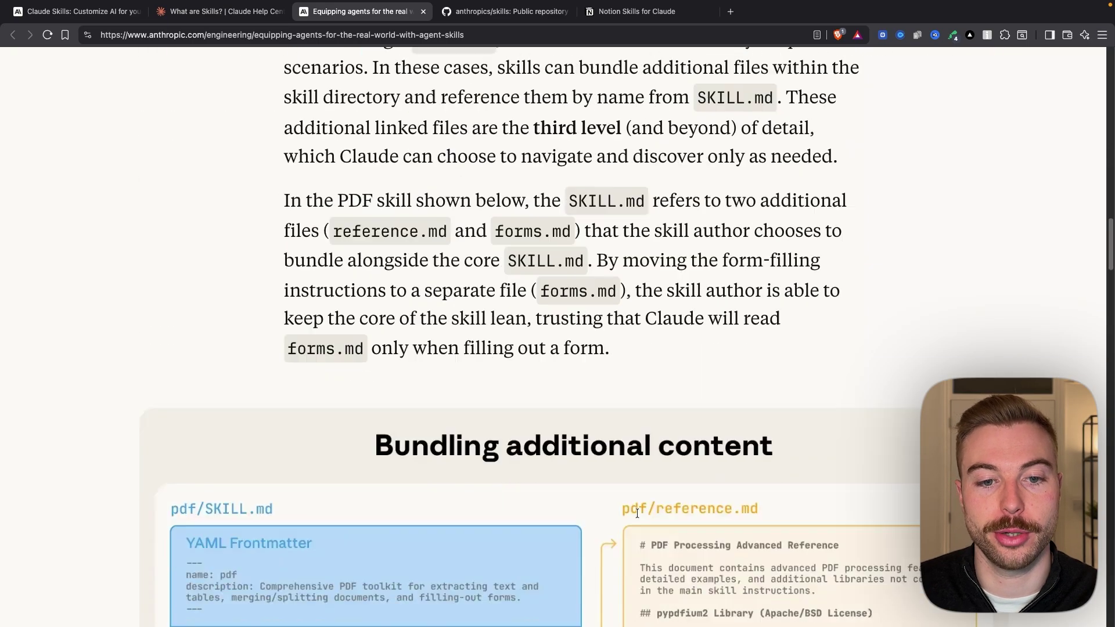
Switch to the anthropics/skills repository page listing algorithmic-art, document-skills and webapp-testing folders.
scroll(637, 513, "down", 6)
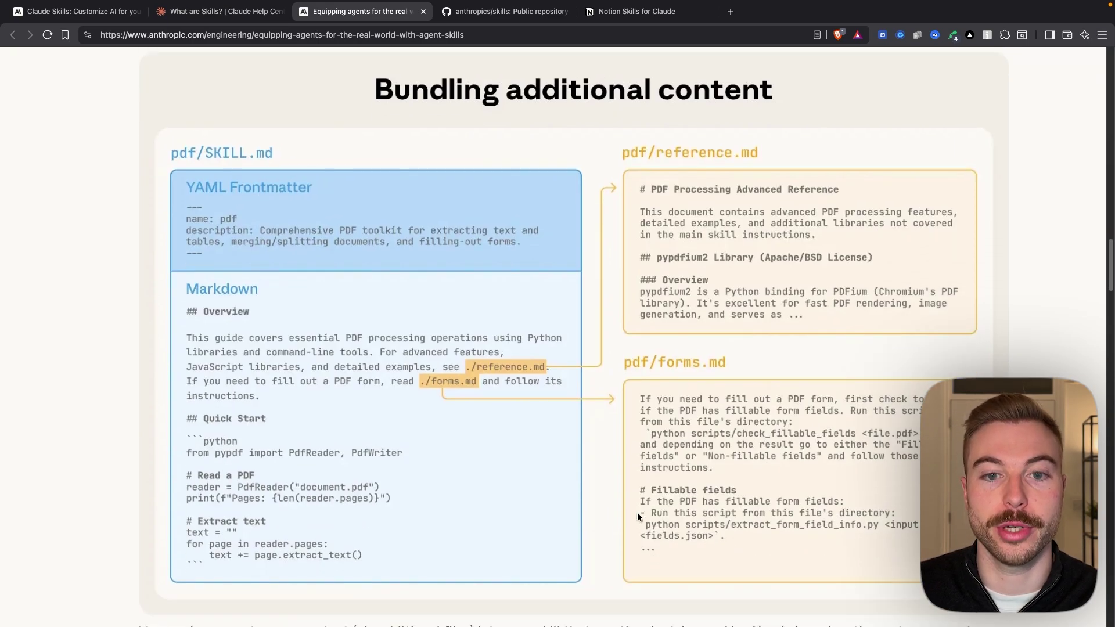
scroll(637, 515, "up", 1)
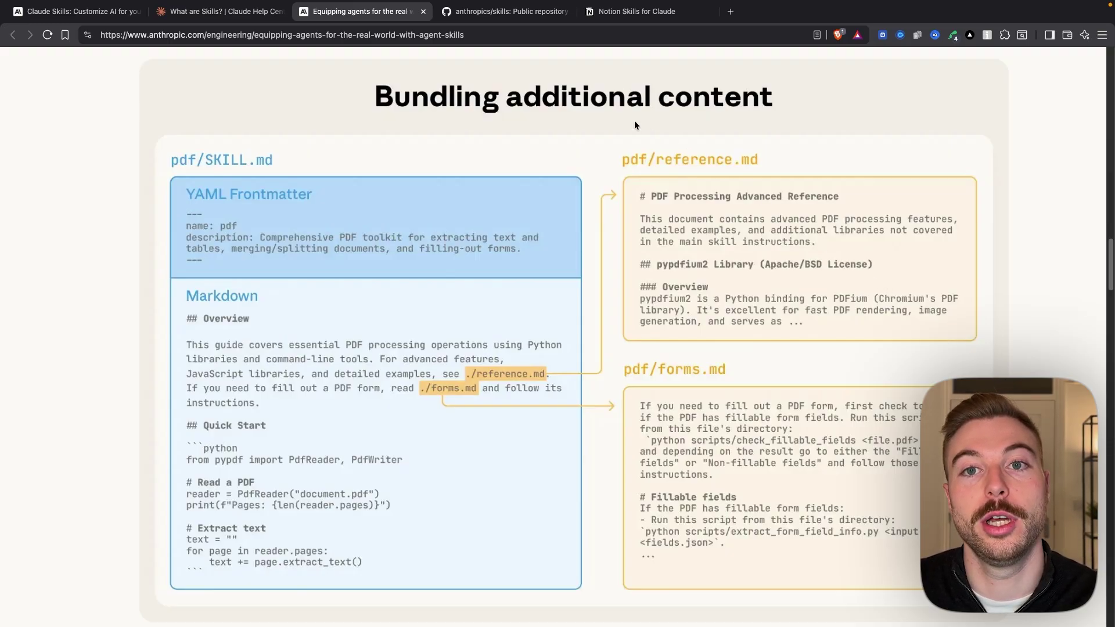
left_click(523, 12)
right_click(627, 141)
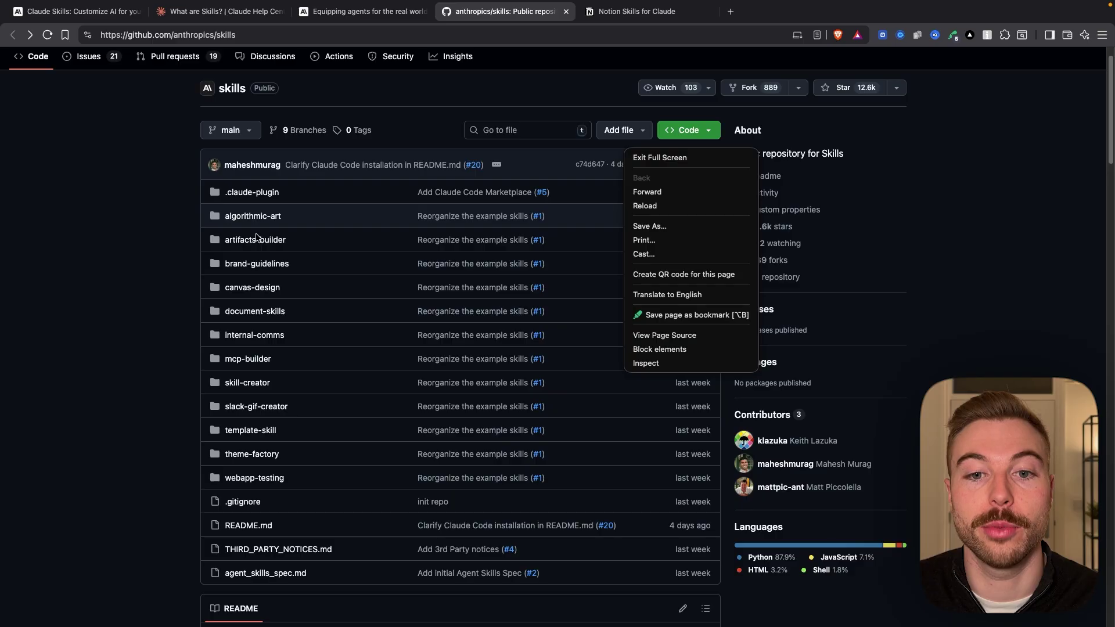
Dismiss the context menu and open the brand-guidelines folder and its SKILL.md preview.
key("Escape")
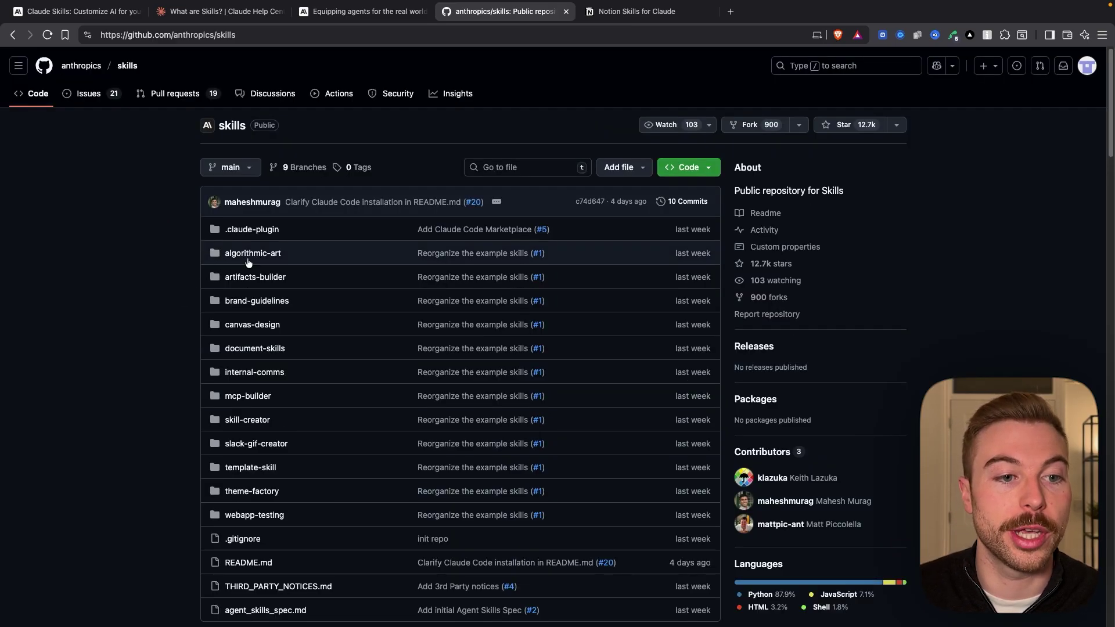
left_click(258, 303)
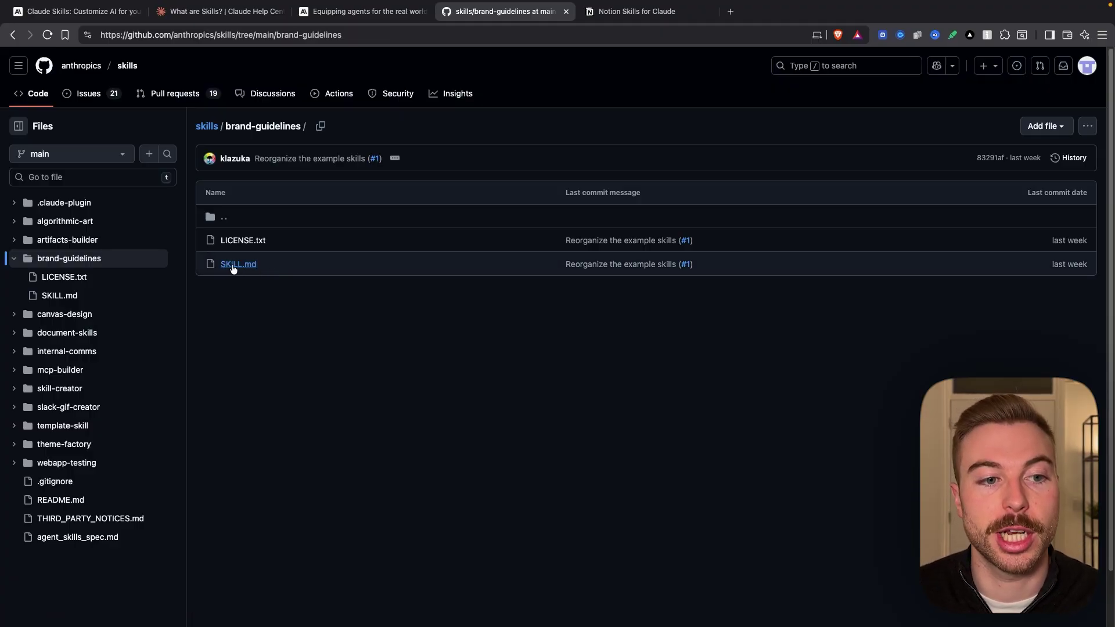
left_click(233, 267)
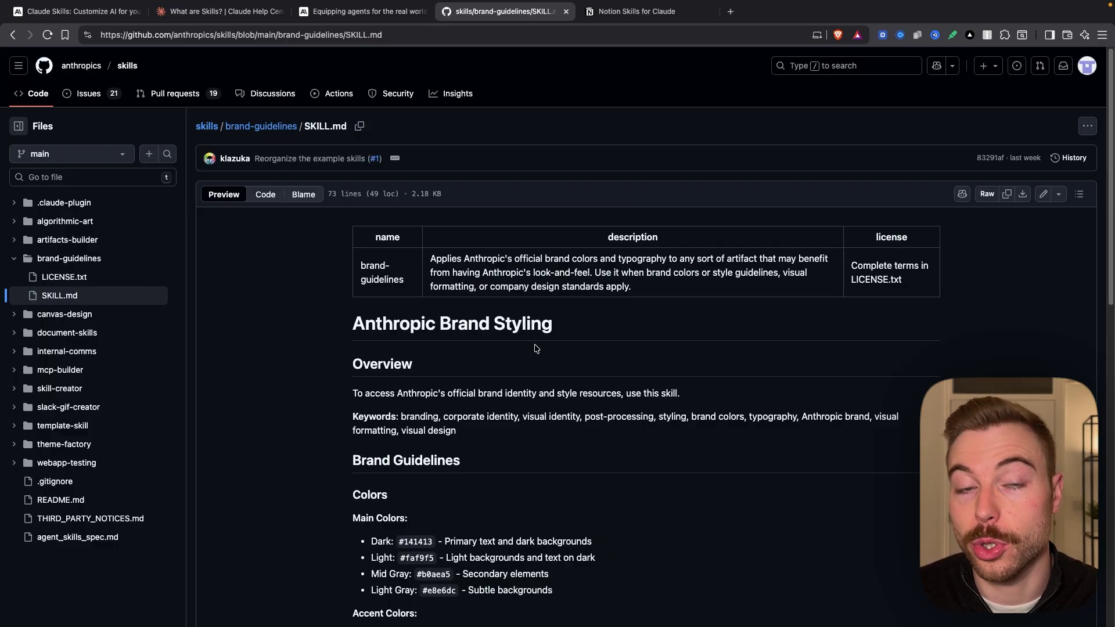
Show SKILL.md's raw code and highlight its name, description and license frontmatter lines.
left_click(265, 194)
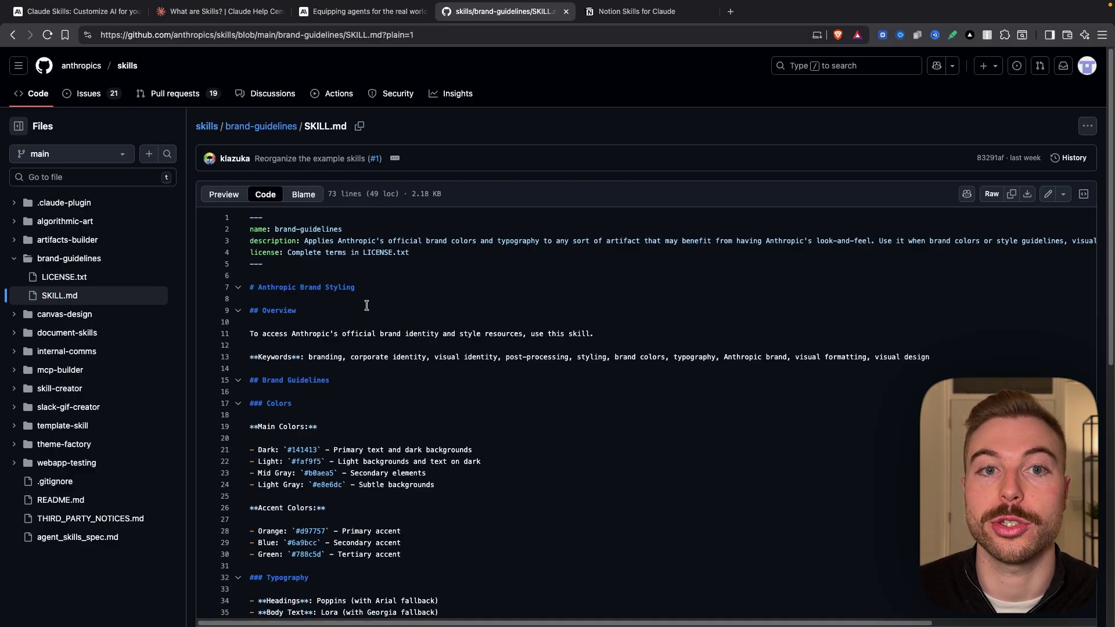
left_click_drag(249, 230, 351, 229)
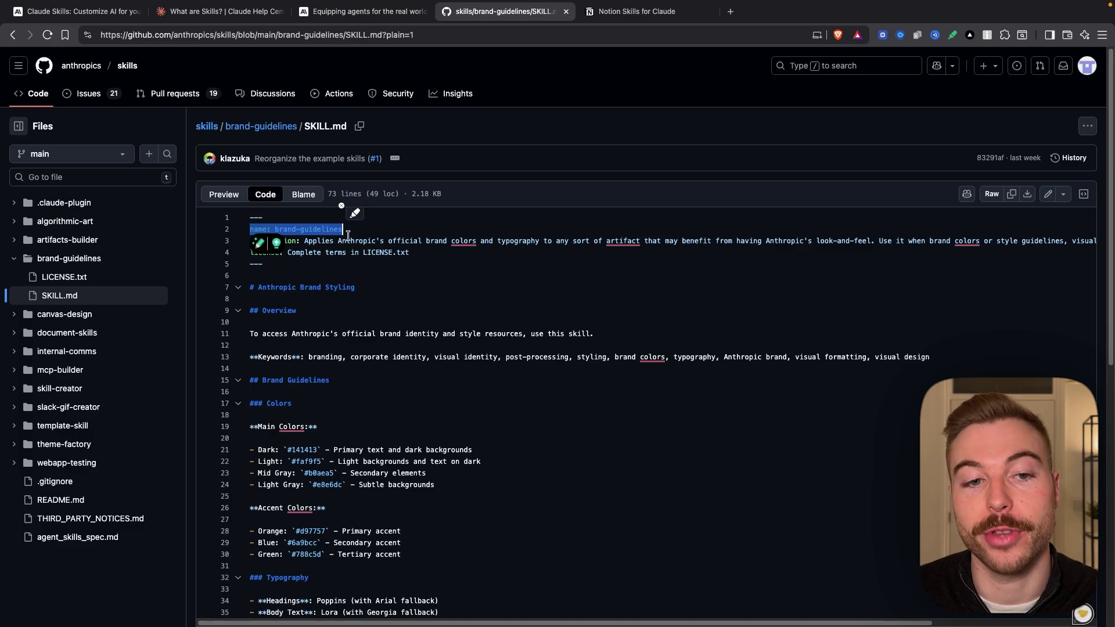
left_click_drag(250, 240, 759, 248)
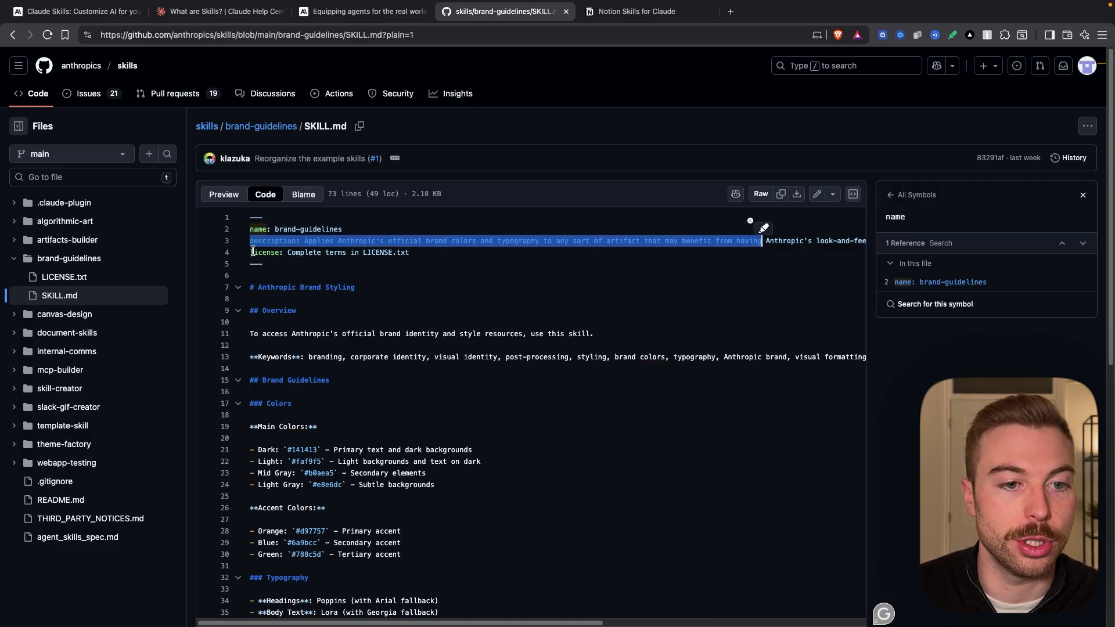
left_click_drag(255, 252, 455, 257)
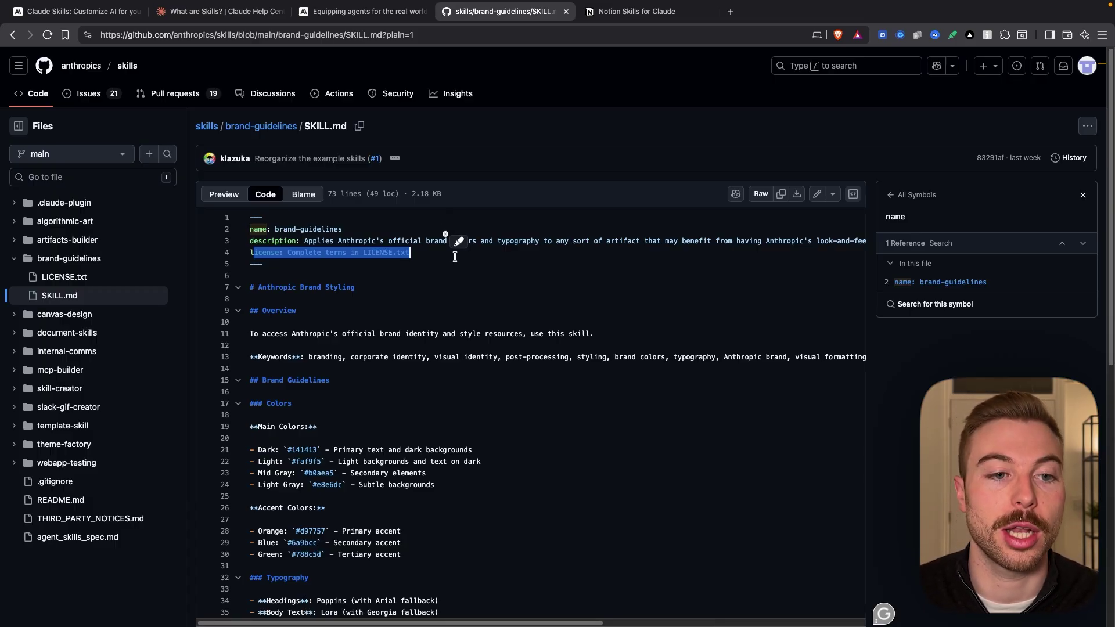
left_click(335, 300)
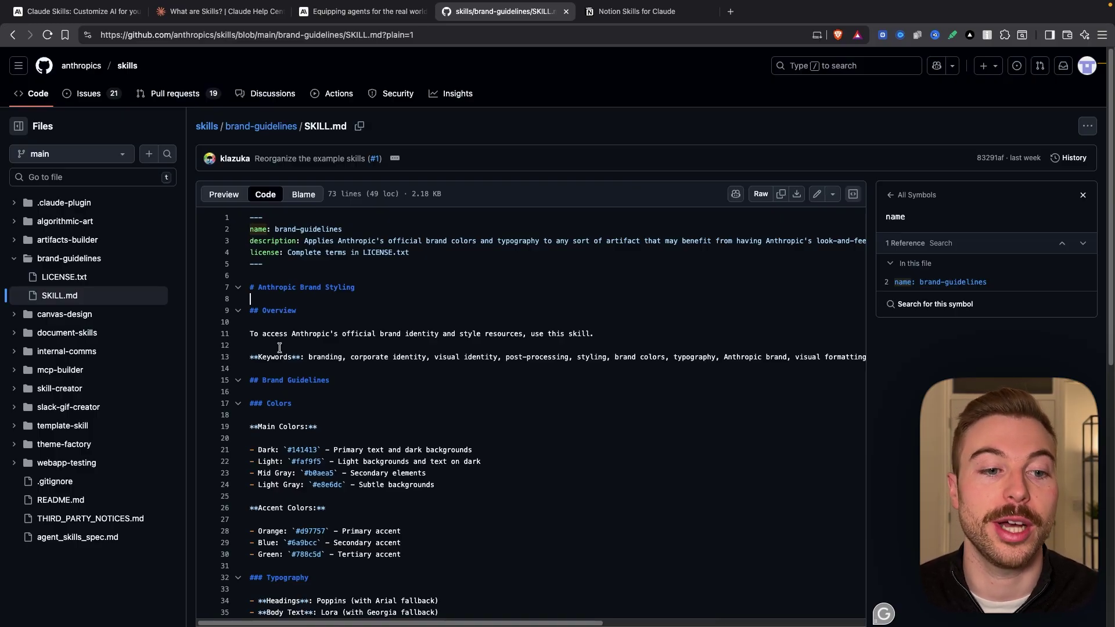
Select and scroll through the SKILL.md markdown body.
left_click_drag(251, 287, 311, 414)
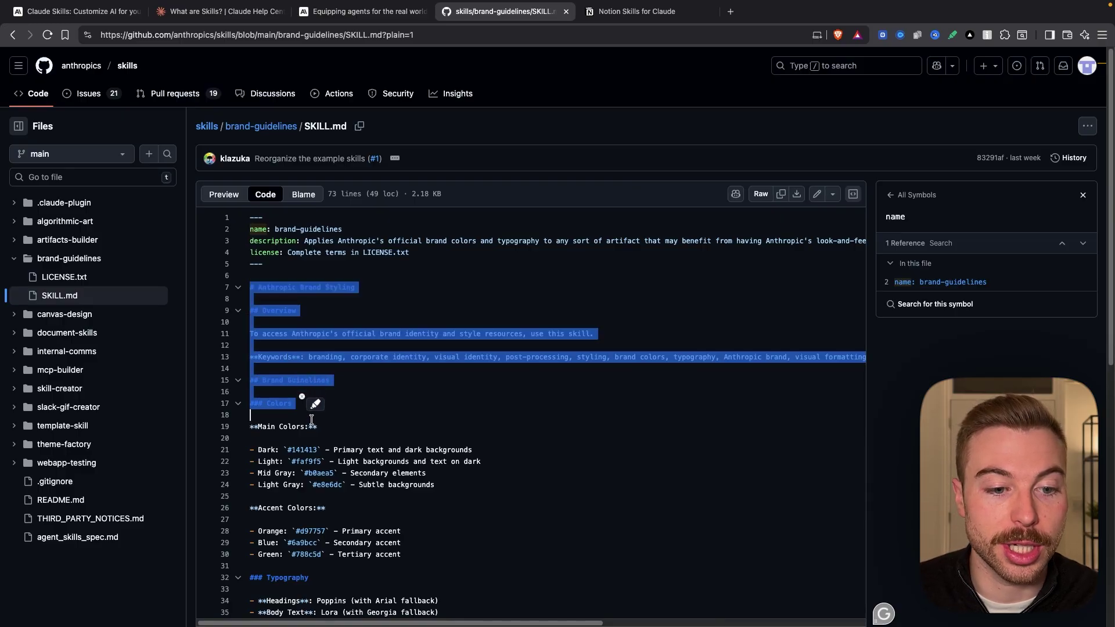
scroll(313, 423, "down", 1)
left_click(326, 451)
scroll(323, 452, "down", 10)
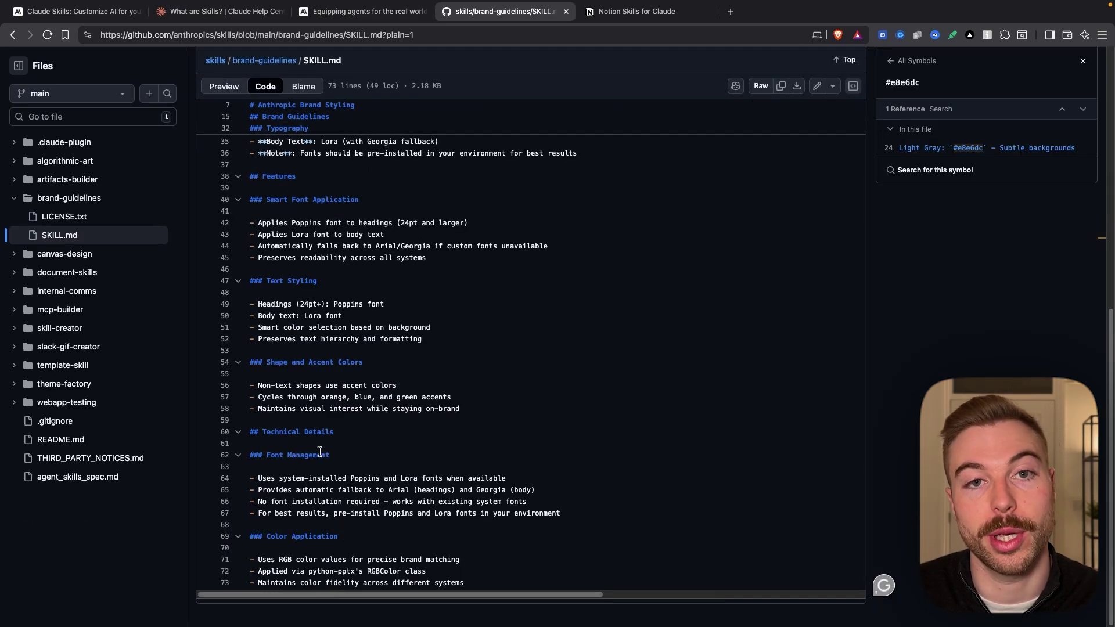
scroll(319, 452, "up", 10)
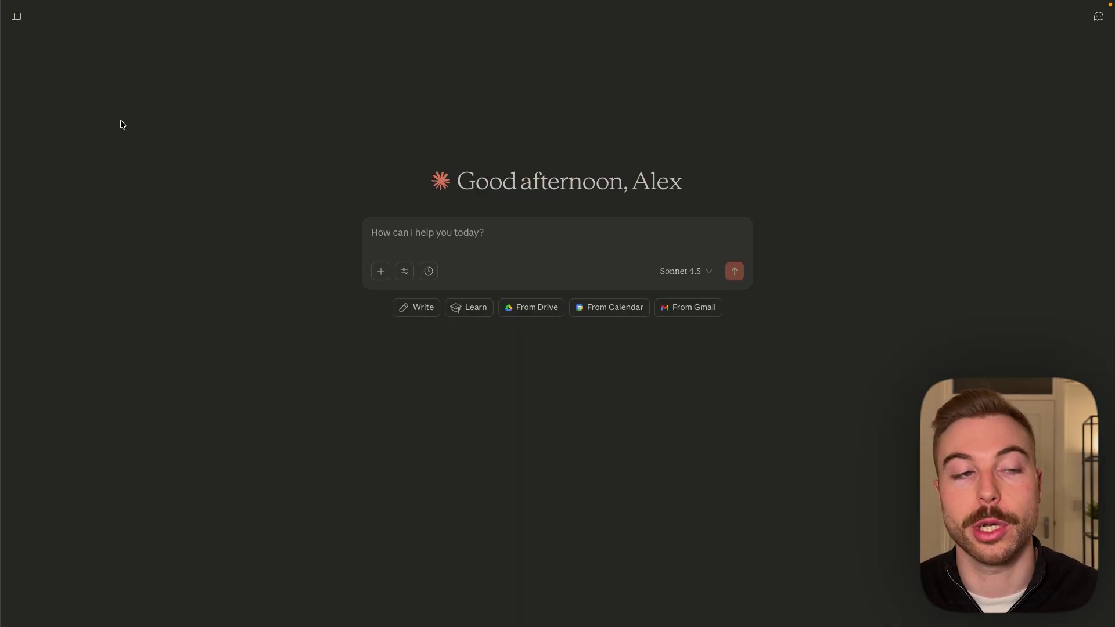
Open Claude's Settings at the Capabilities section.
left_click(19, 17)
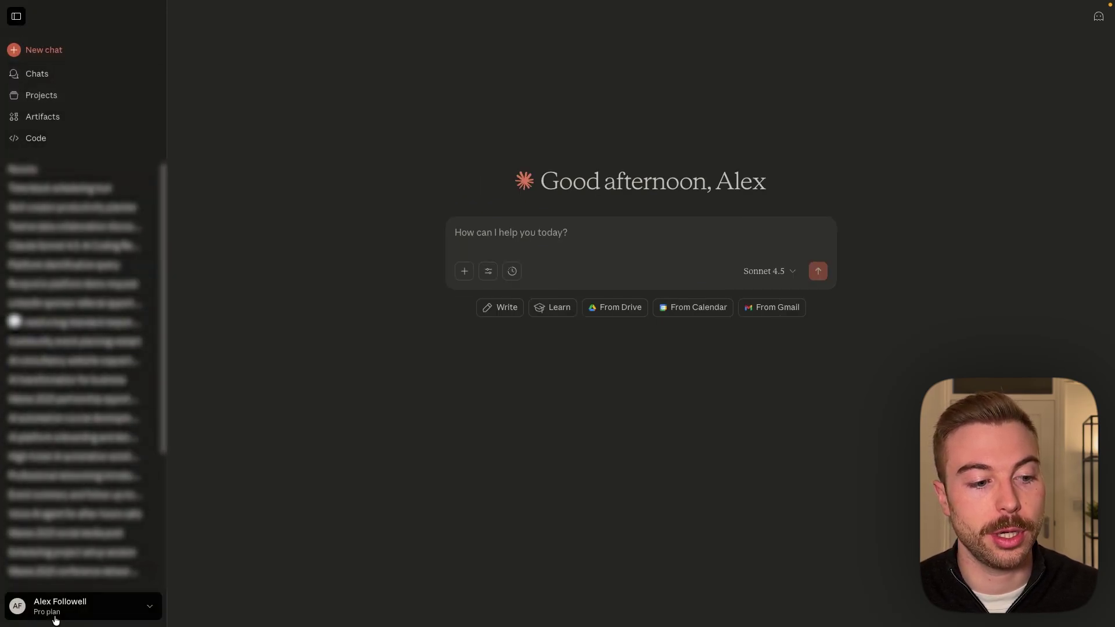
left_click(79, 617)
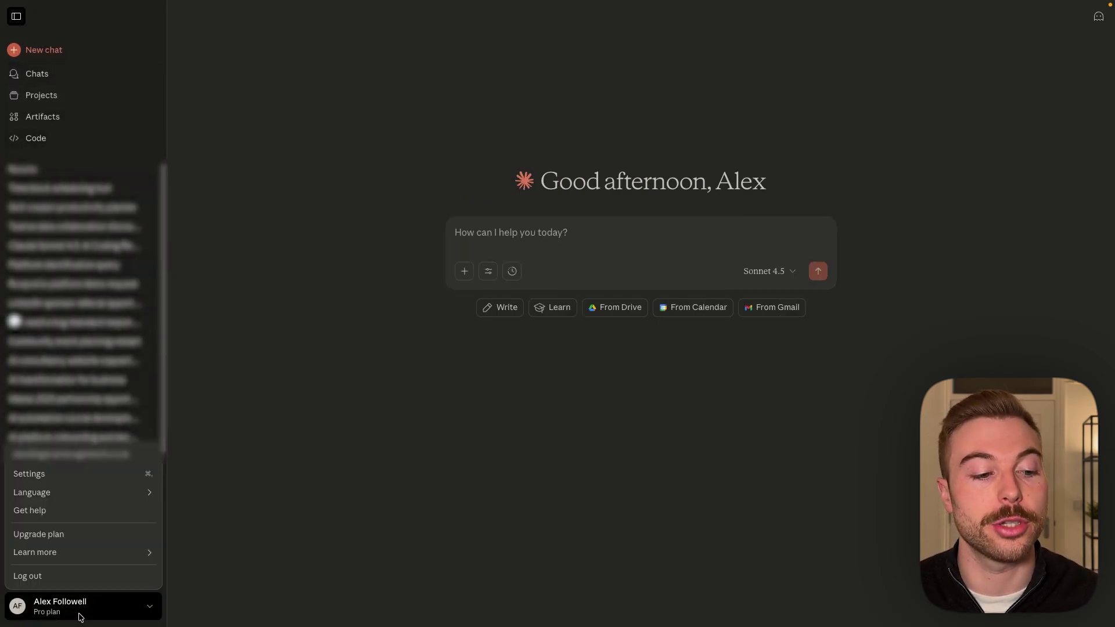
left_click(60, 481)
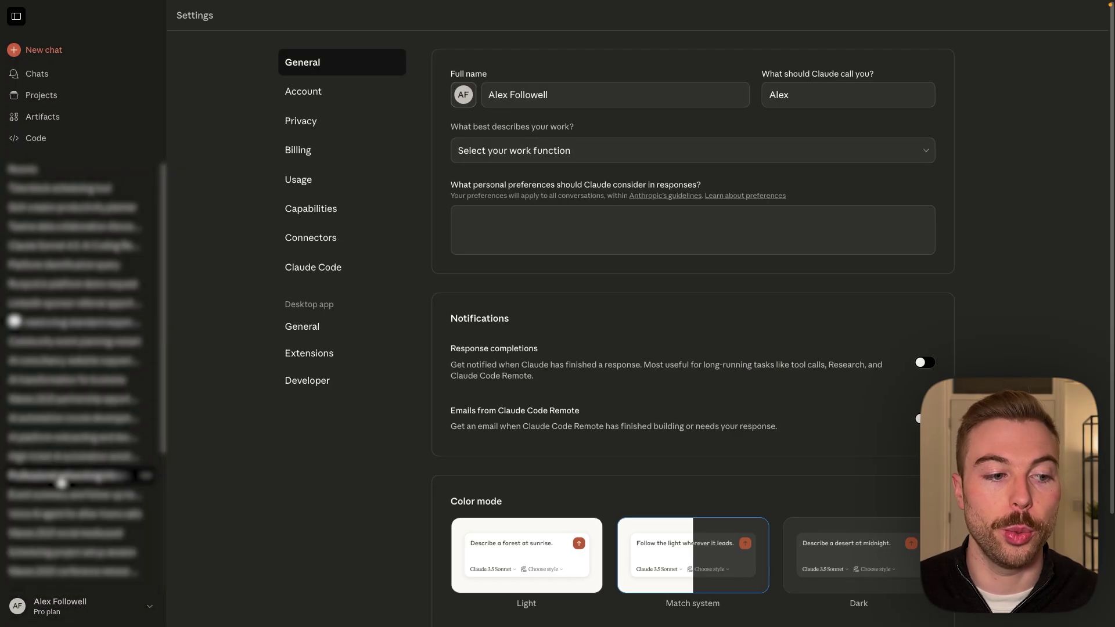
left_click(312, 215)
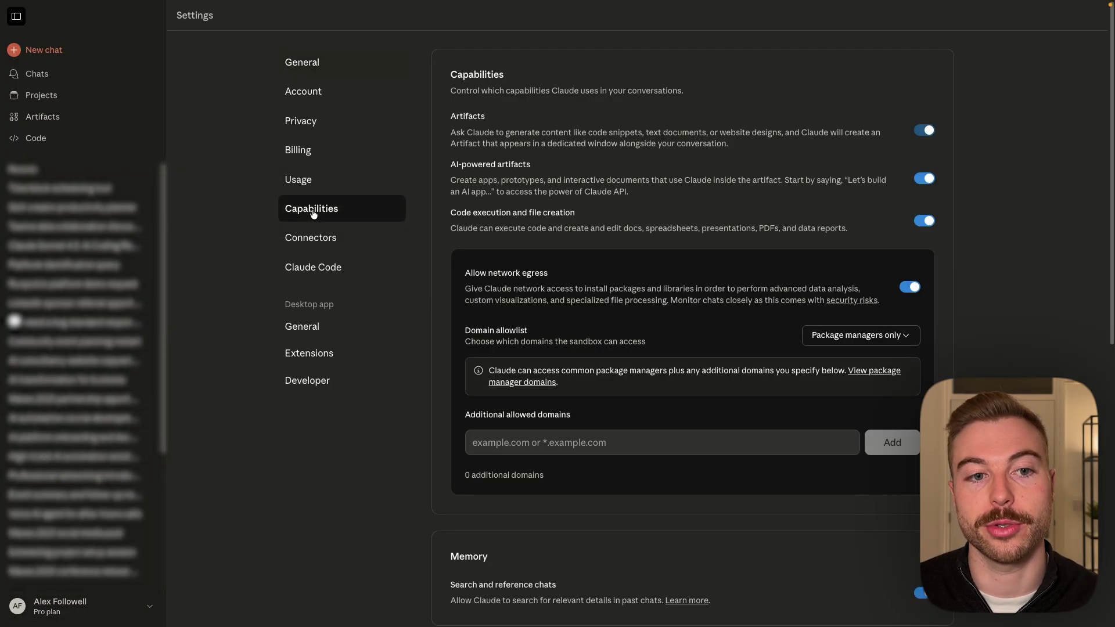
Enable the slack-gif-creator, theme-factory, mcp-builder, internal-comms and canvas-design skills.
scroll(550, 412, "down", 12)
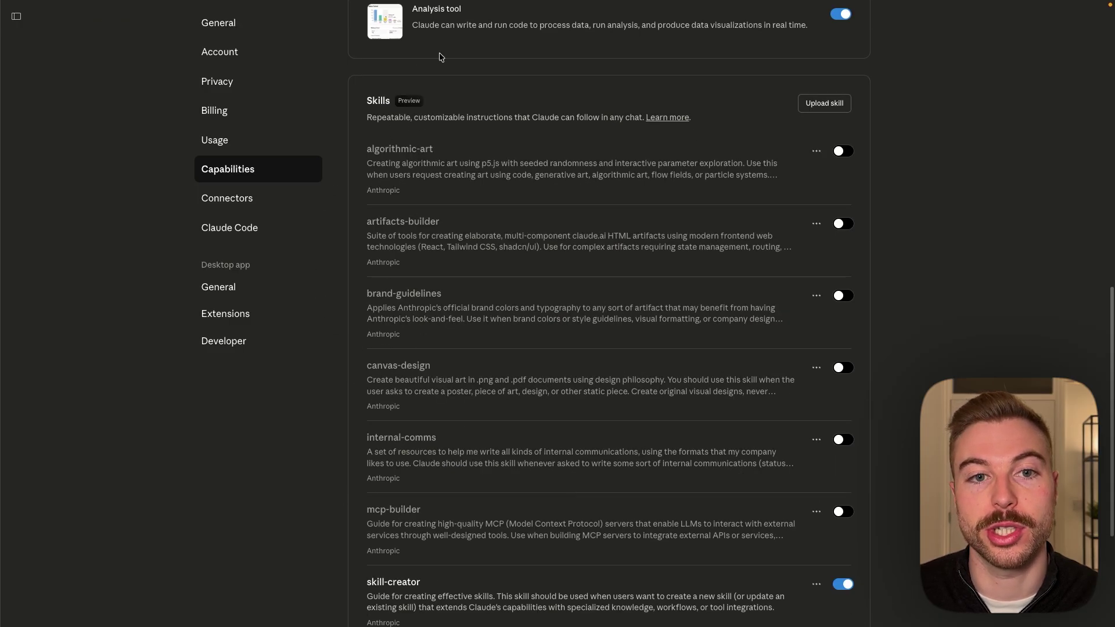
scroll(776, 348, "down", 3)
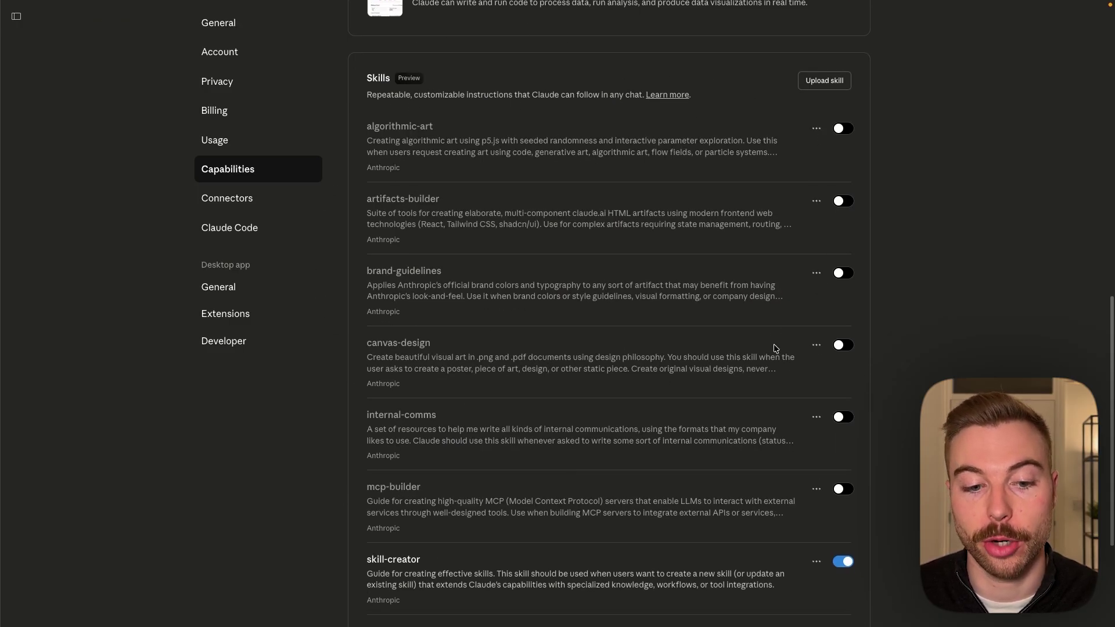
scroll(776, 349, "down", 5)
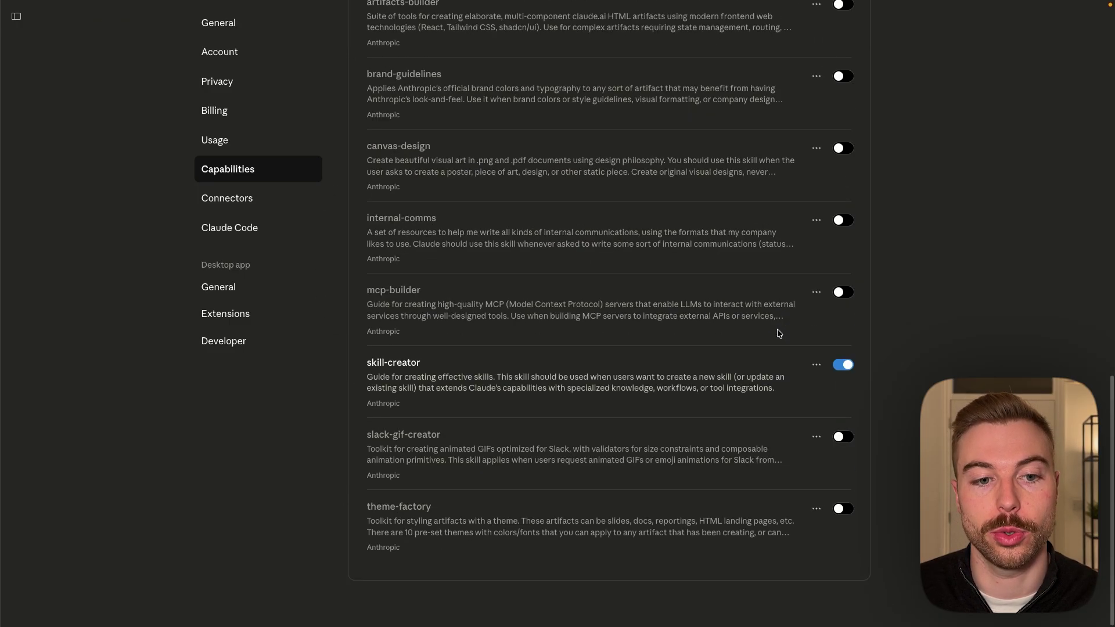
left_click(842, 437)
left_click(841, 509)
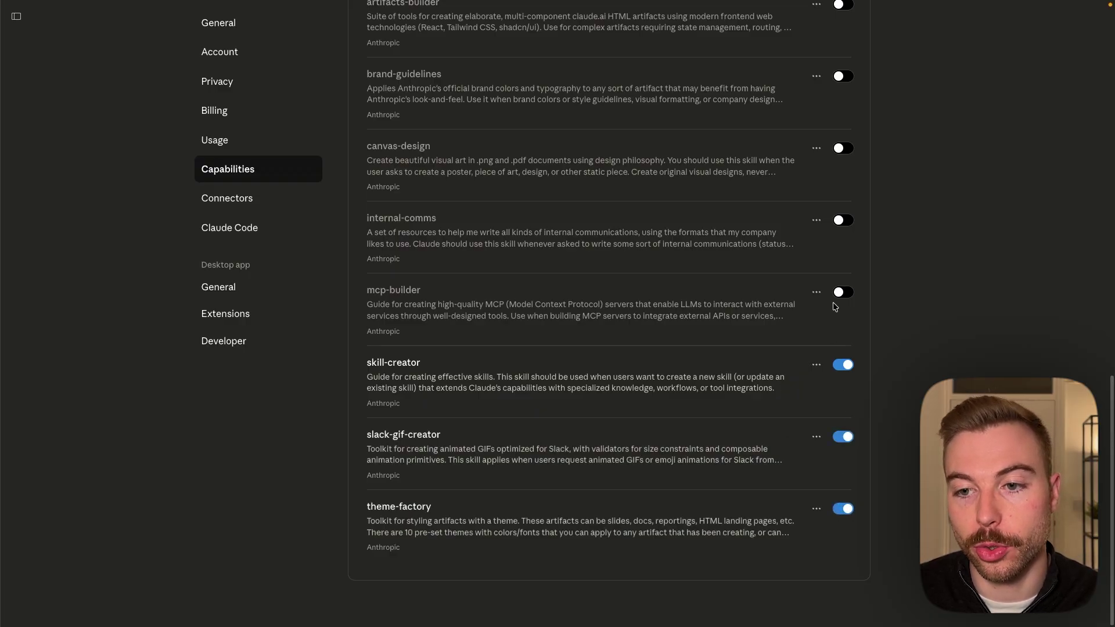
left_click(842, 292)
left_click(842, 220)
left_click(842, 148)
scroll(842, 150, "up", 1)
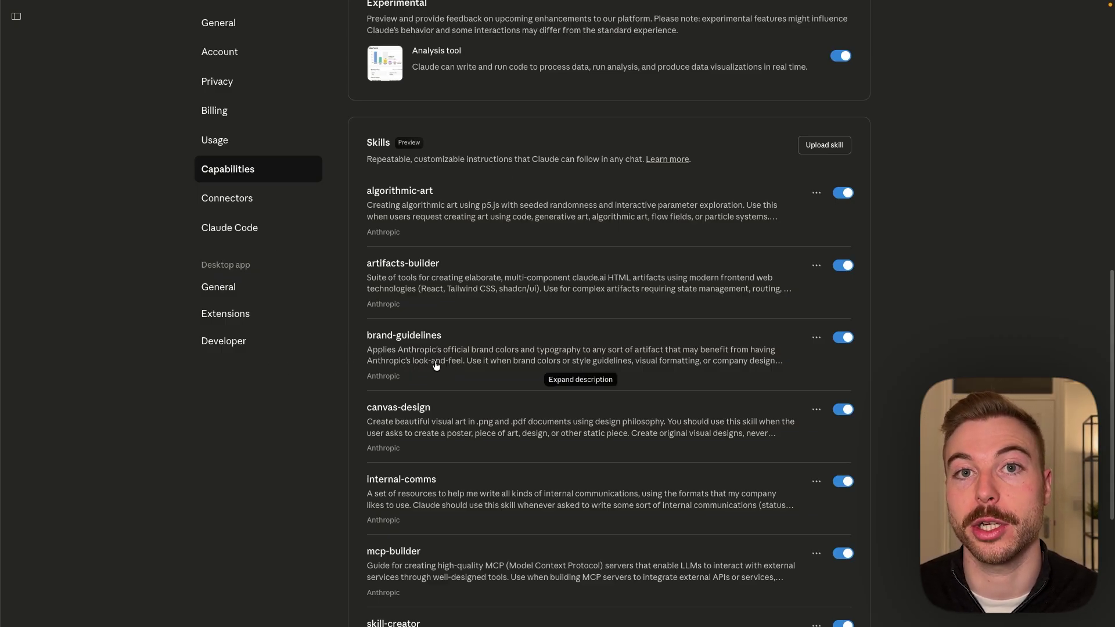
Review the brand-guidelines skill description and start a new chat trying that skill.
left_click_drag(250, 241, 760, 241)
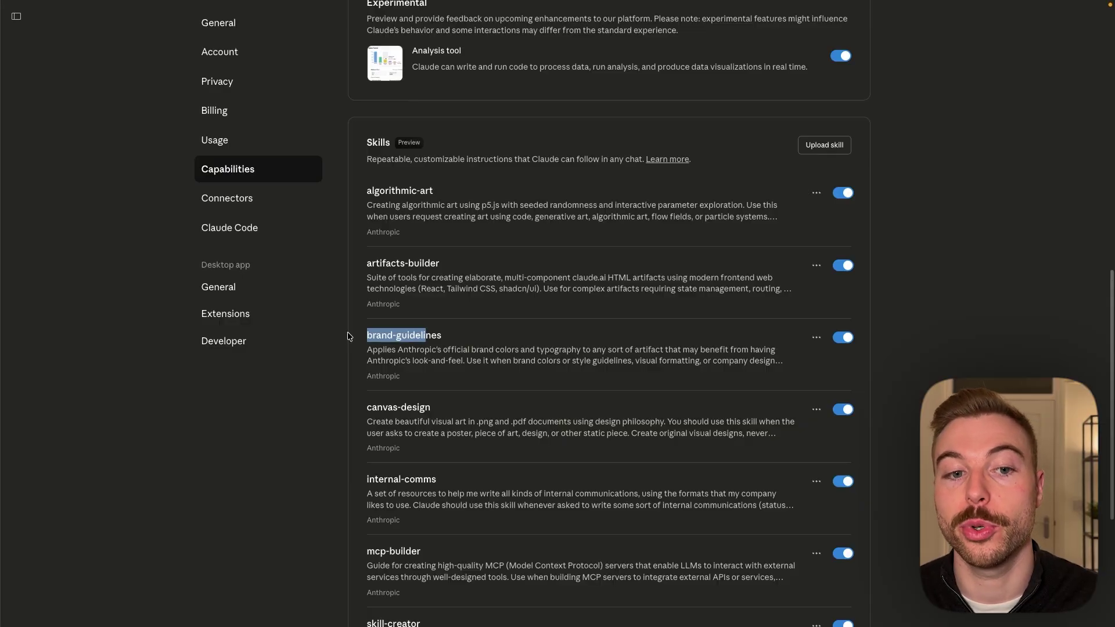
left_click_drag(366, 335, 461, 335)
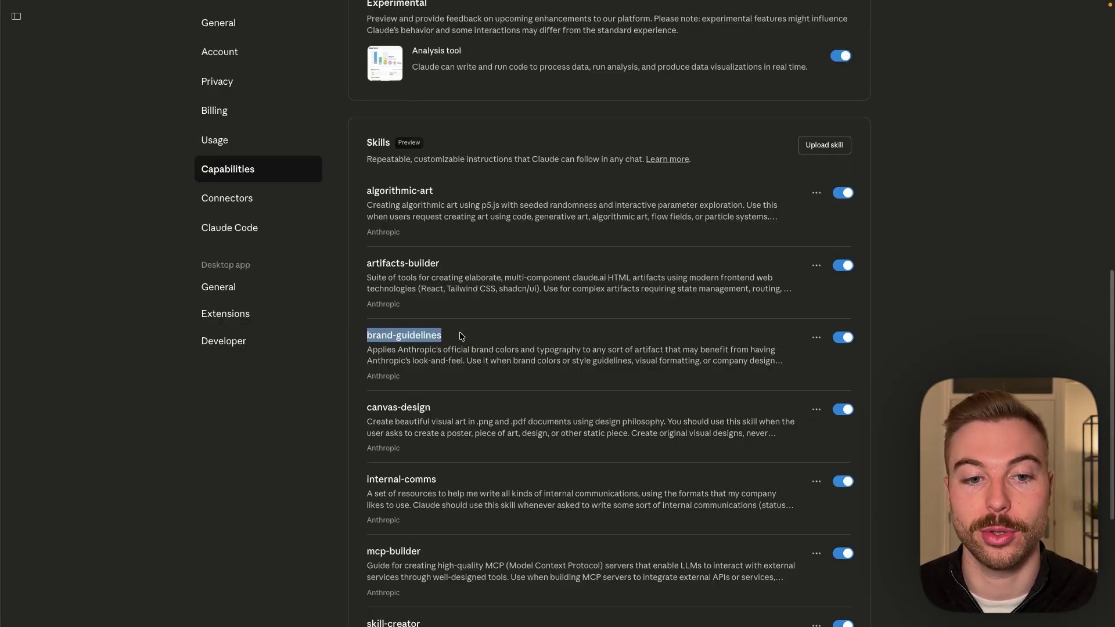
left_click_drag(367, 352, 815, 361)
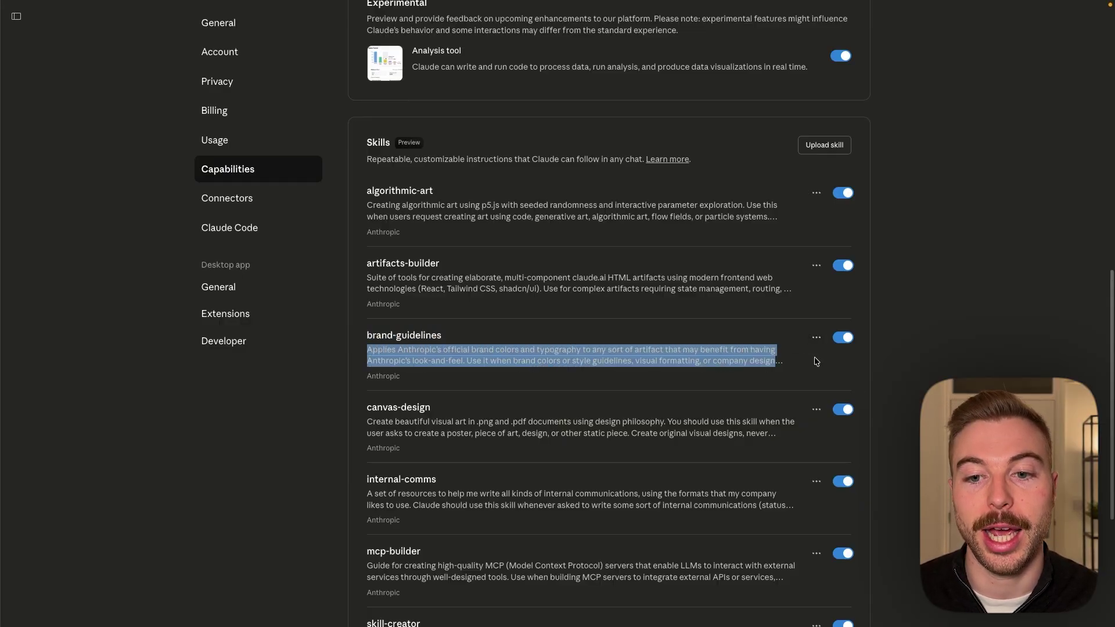
left_click(816, 361)
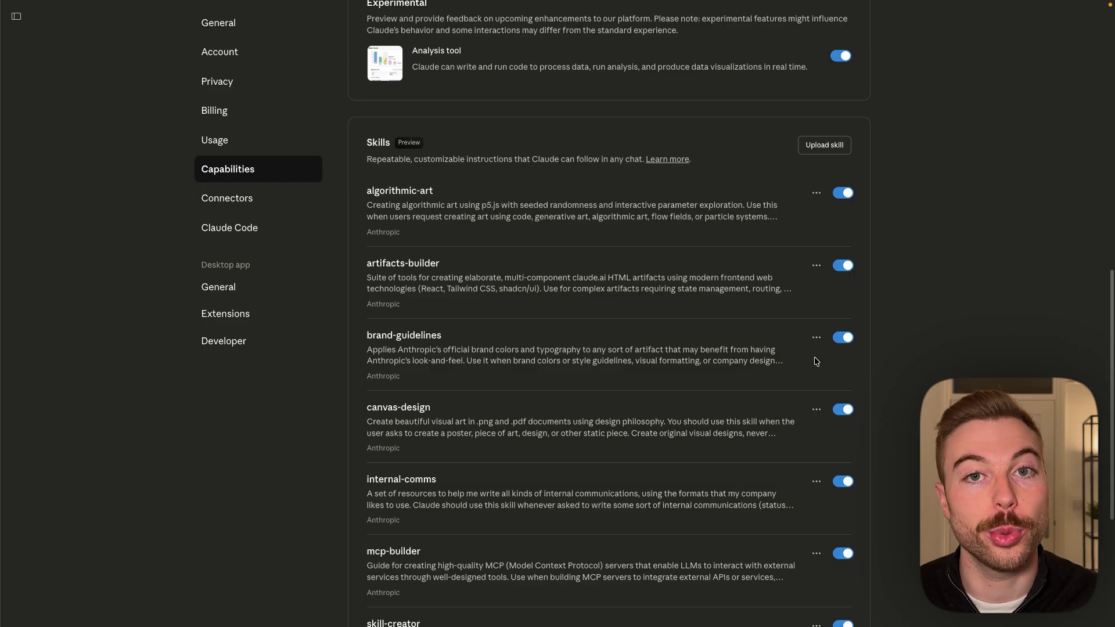
left_click(816, 338)
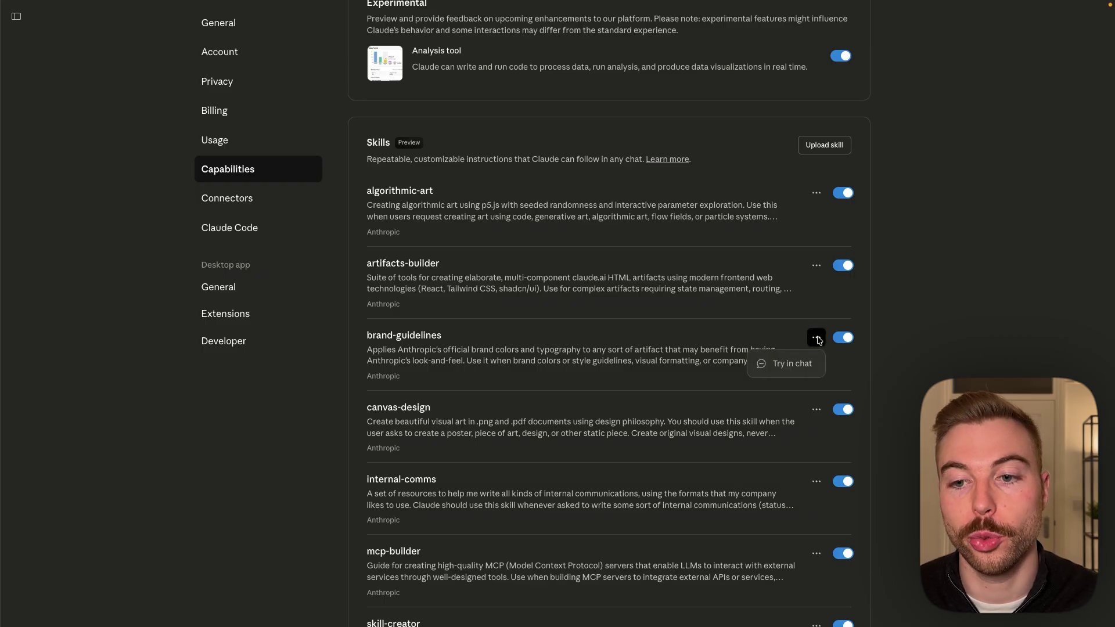
left_click(778, 364)
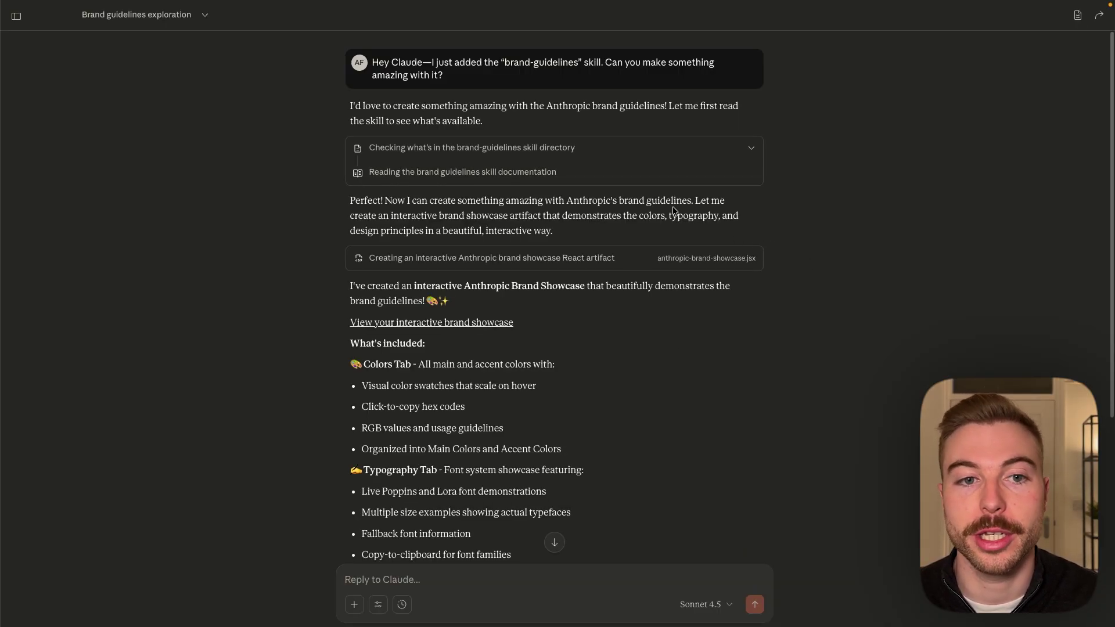
Expand the skill-directory check step to view its output.
left_click(546, 150)
scroll(540, 254, "down", 2)
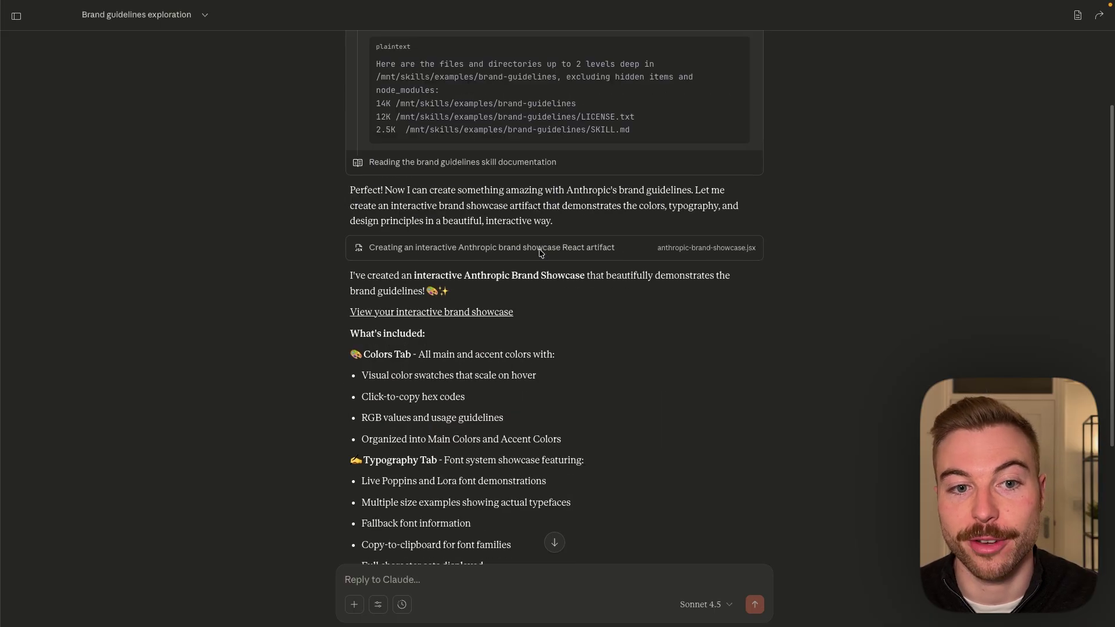
scroll(540, 253, "up", 2)
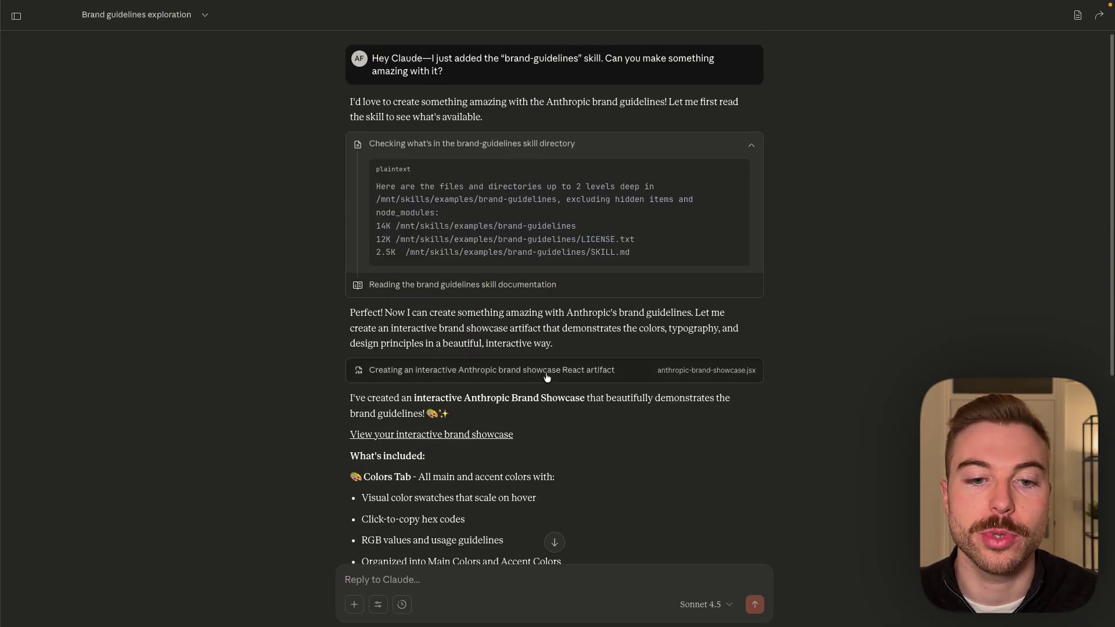
scroll(499, 300, "down", 1)
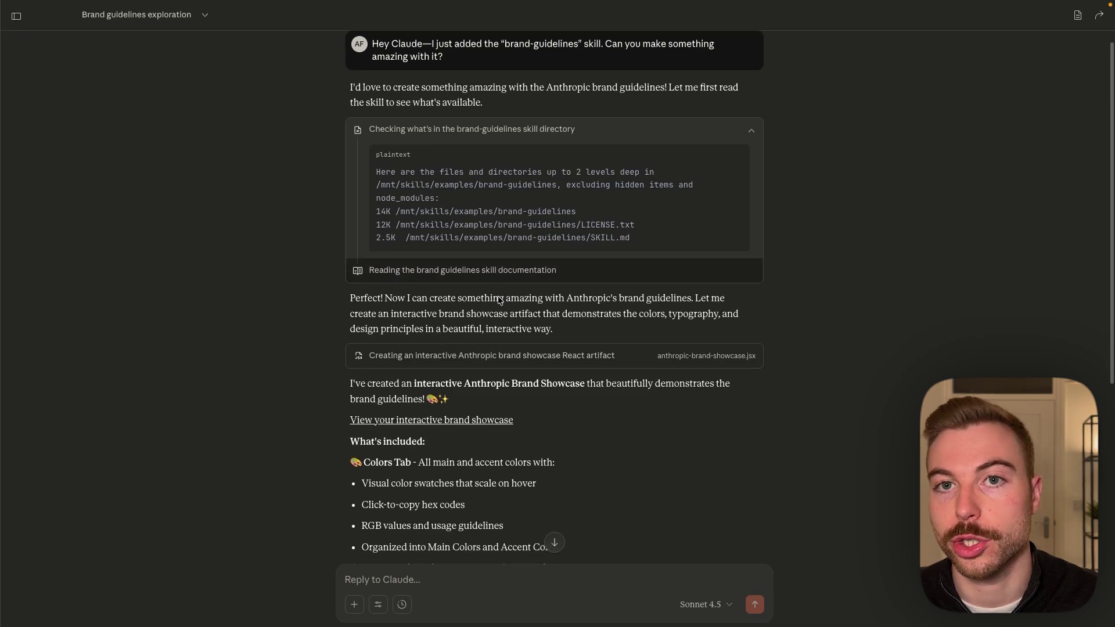
Open the Anthropic brand showcase artifact beside the chat and look through its colour swatches.
left_click(453, 336)
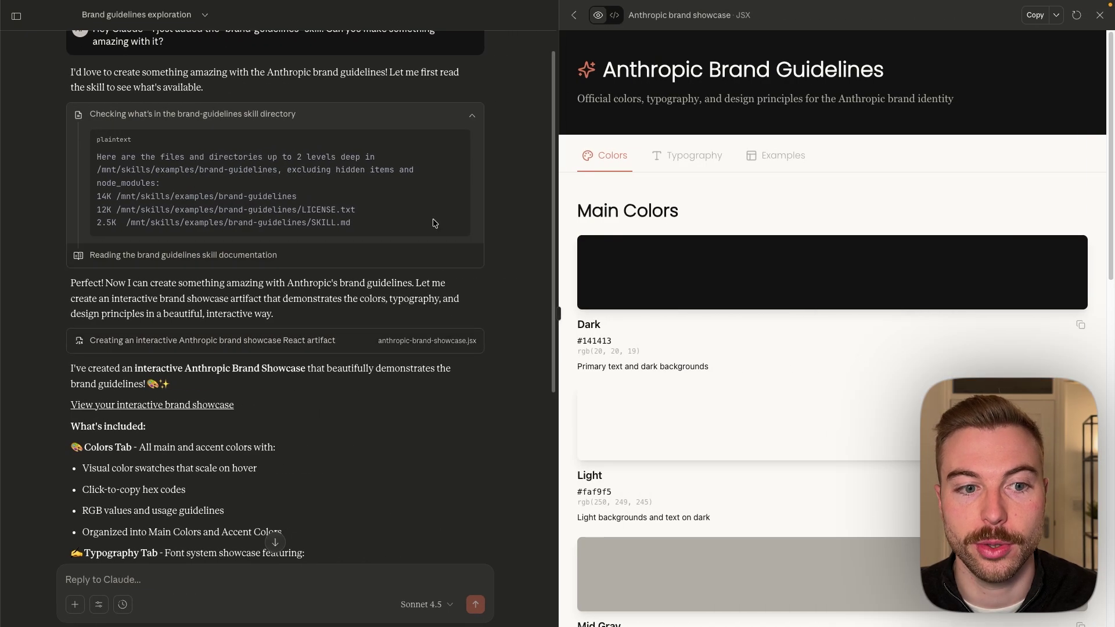
scroll(324, 464, "down", 5)
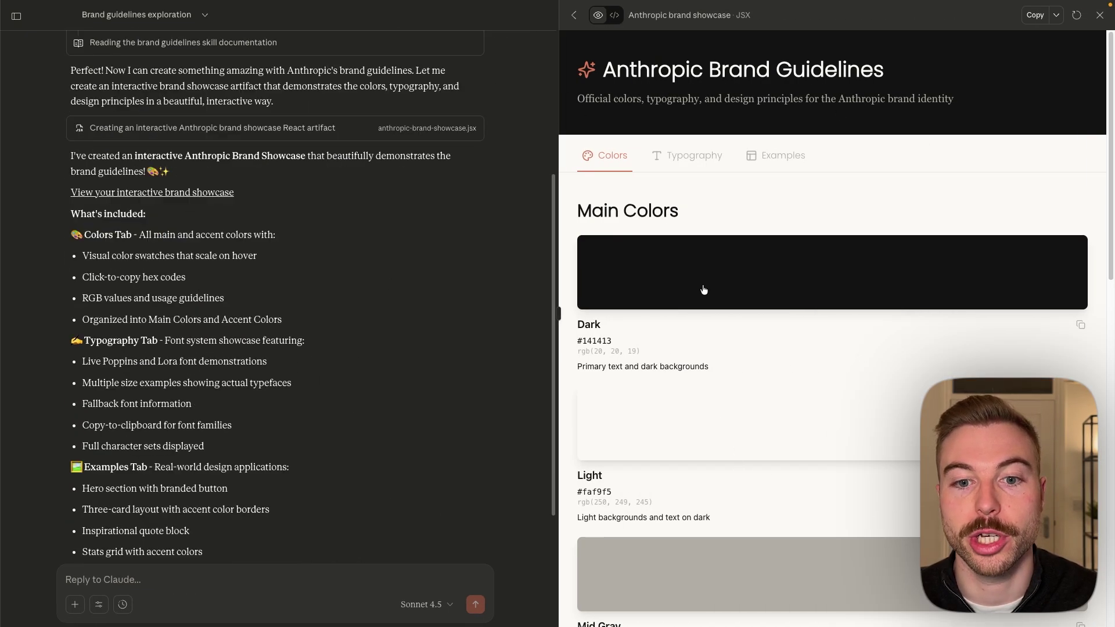
scroll(703, 289, "down", 4)
scroll(867, 401, "down", 8)
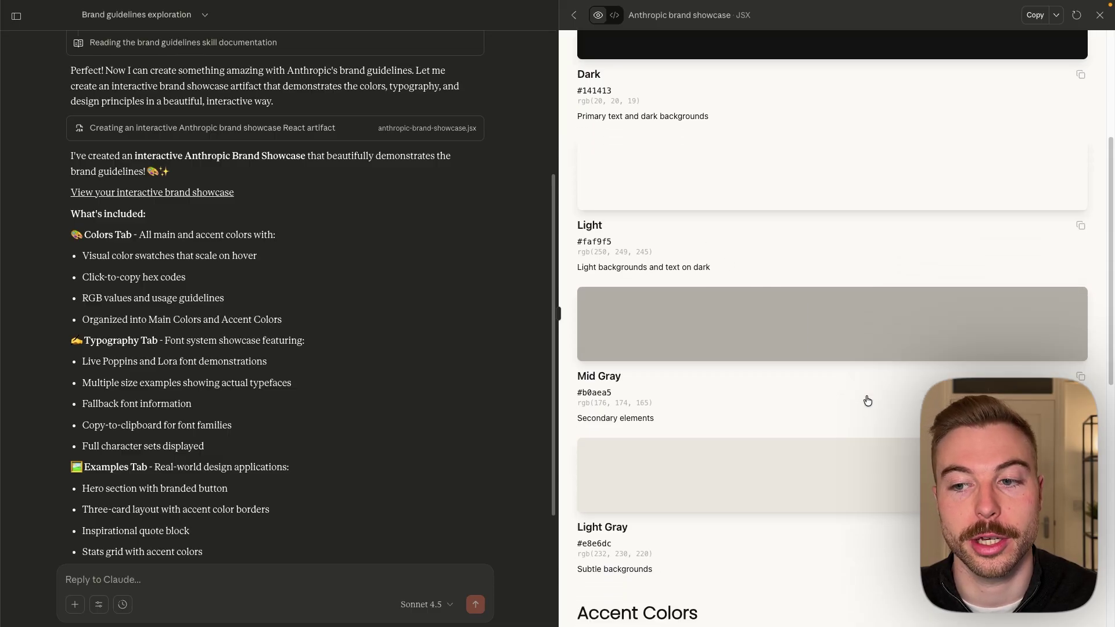
scroll(761, 362, "down", 4)
scroll(318, 370, "down", 4)
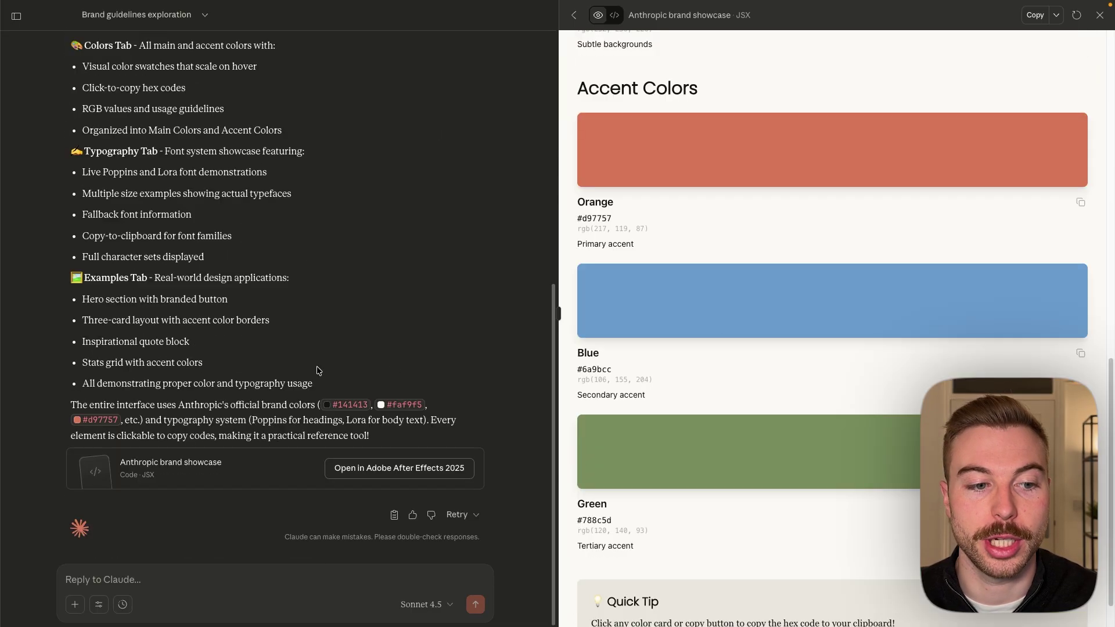
scroll(857, 325, "up", 16)
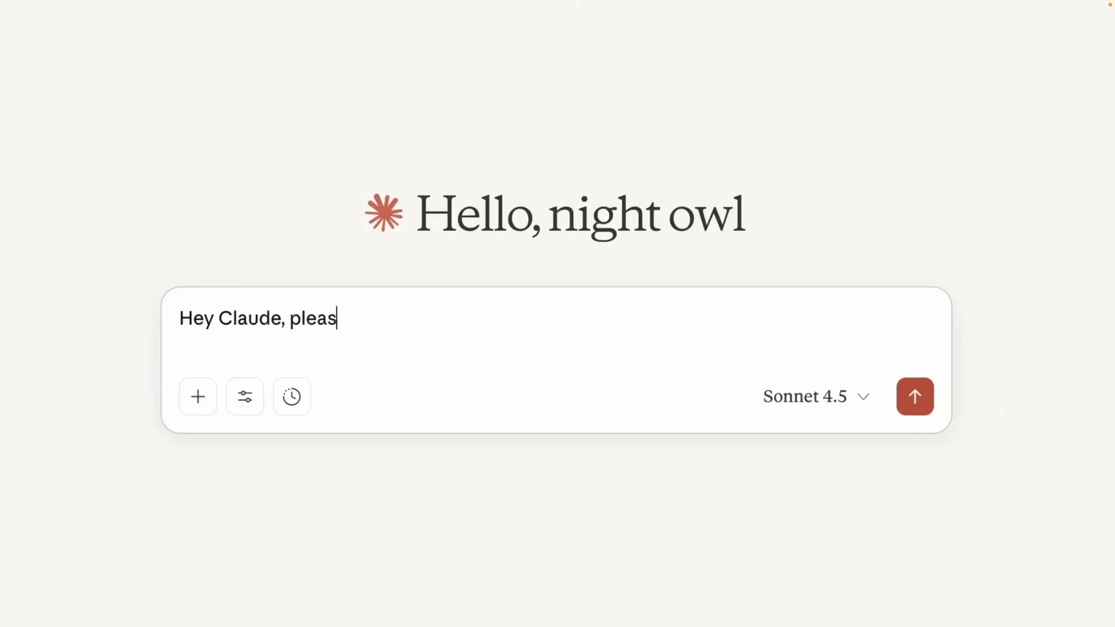
Send the image editor skill request, then locate skill-creator under Settings > Capabilities > Skills.
type("e help me create an image editor skill.")
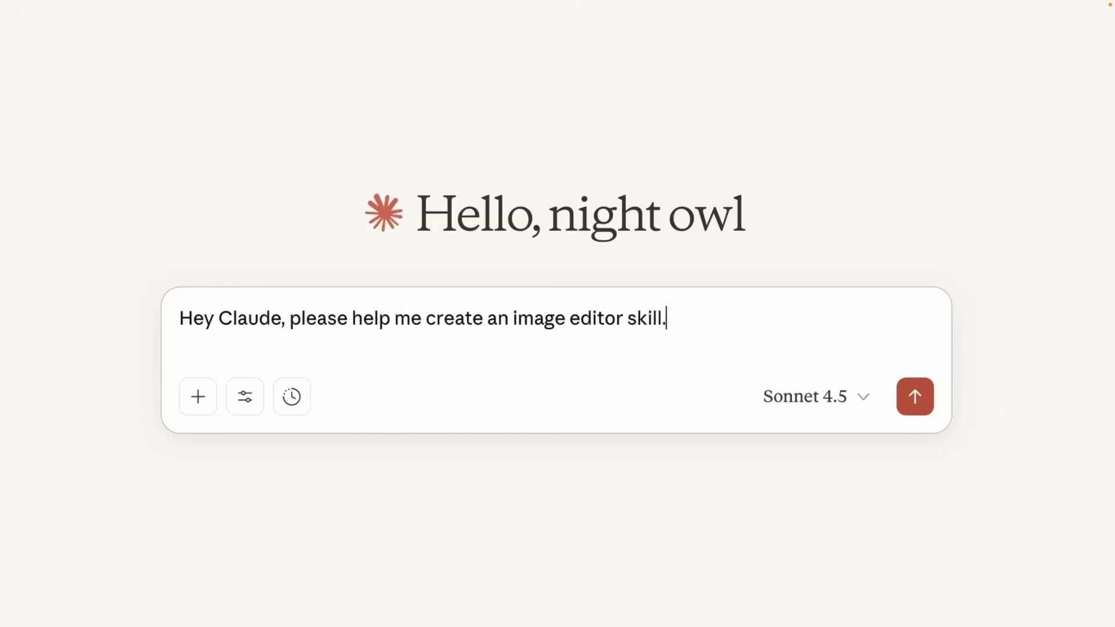
key("Return")
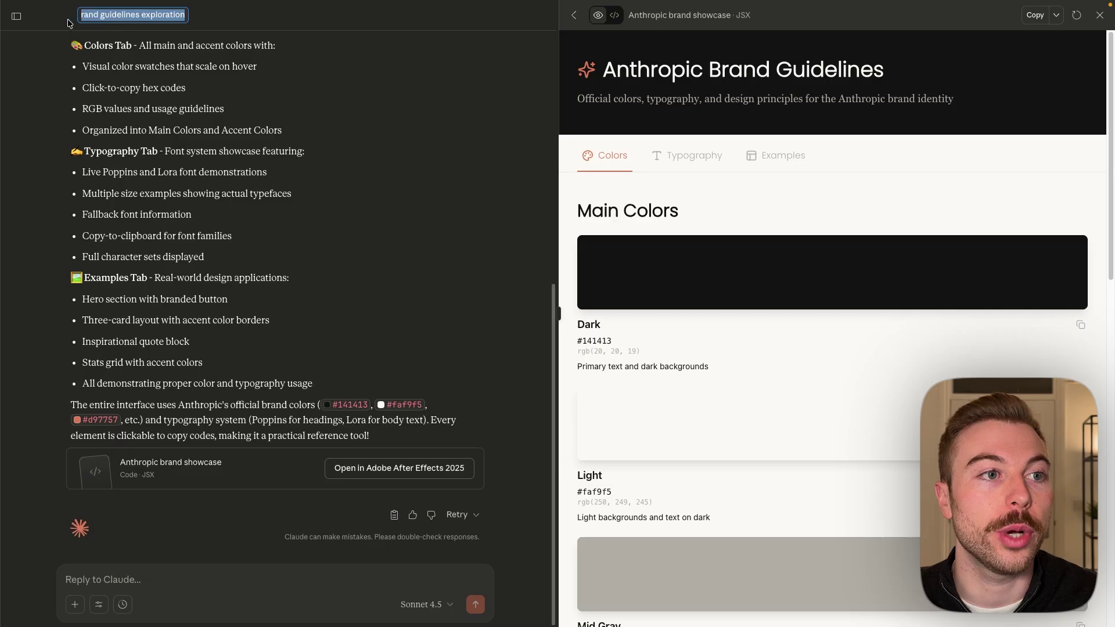
left_click(16, 16)
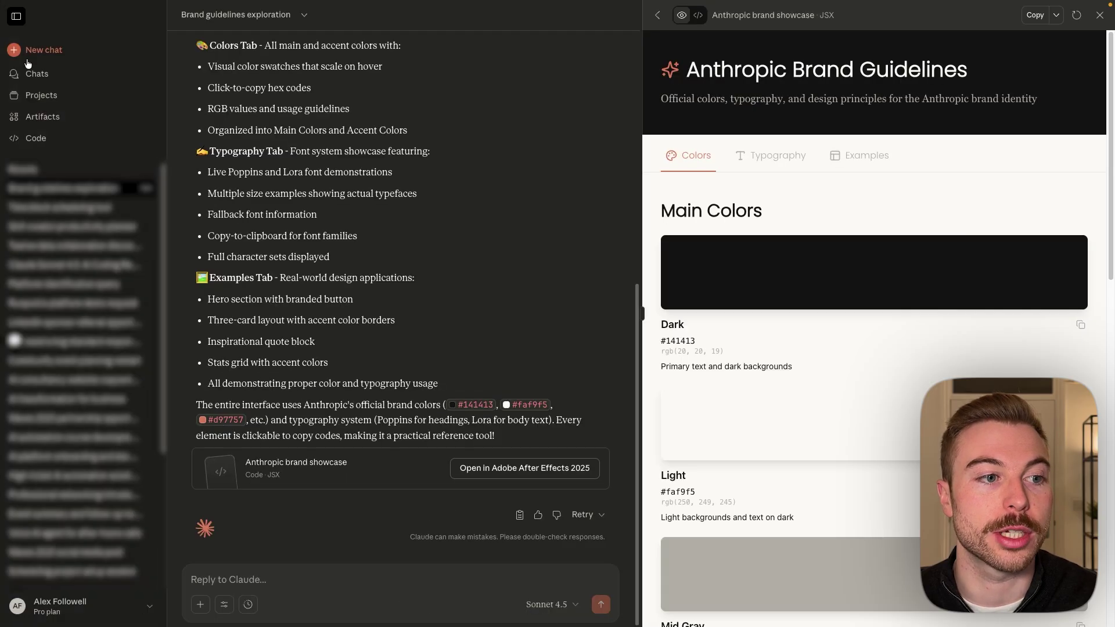
left_click(52, 608)
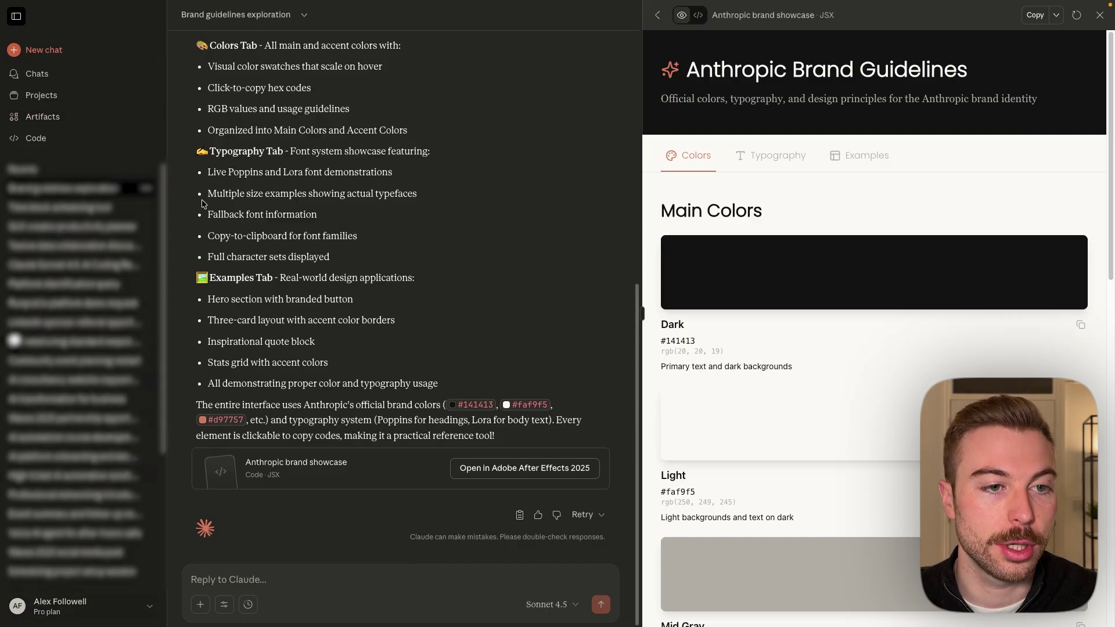
left_click(47, 473)
left_click(311, 216)
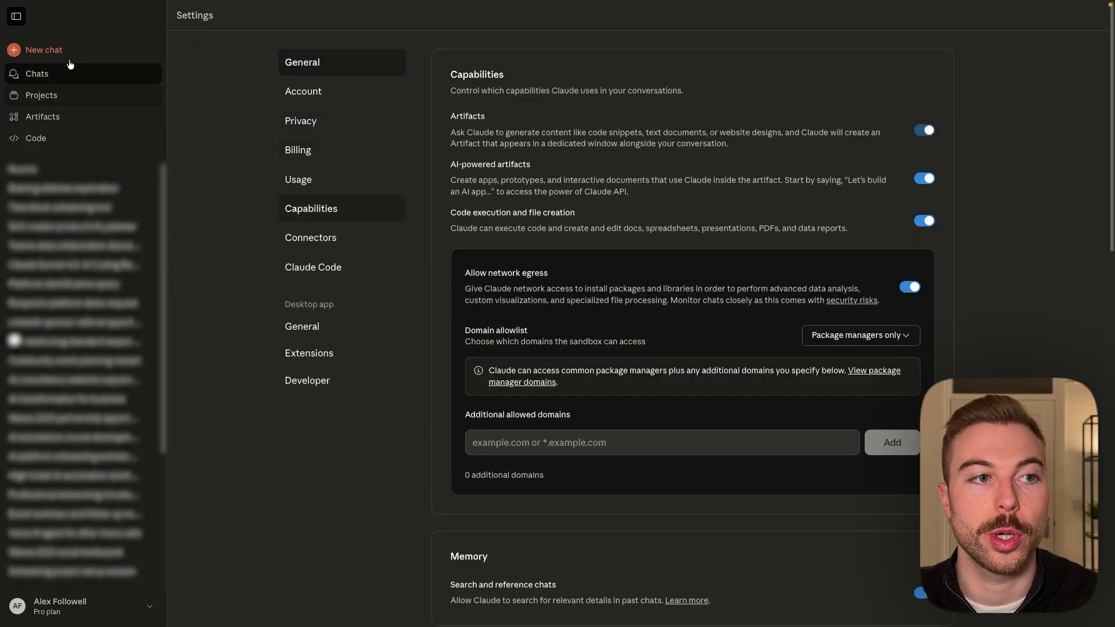
left_click(16, 16)
scroll(516, 388, "down", 5)
scroll(516, 388, "down", 10)
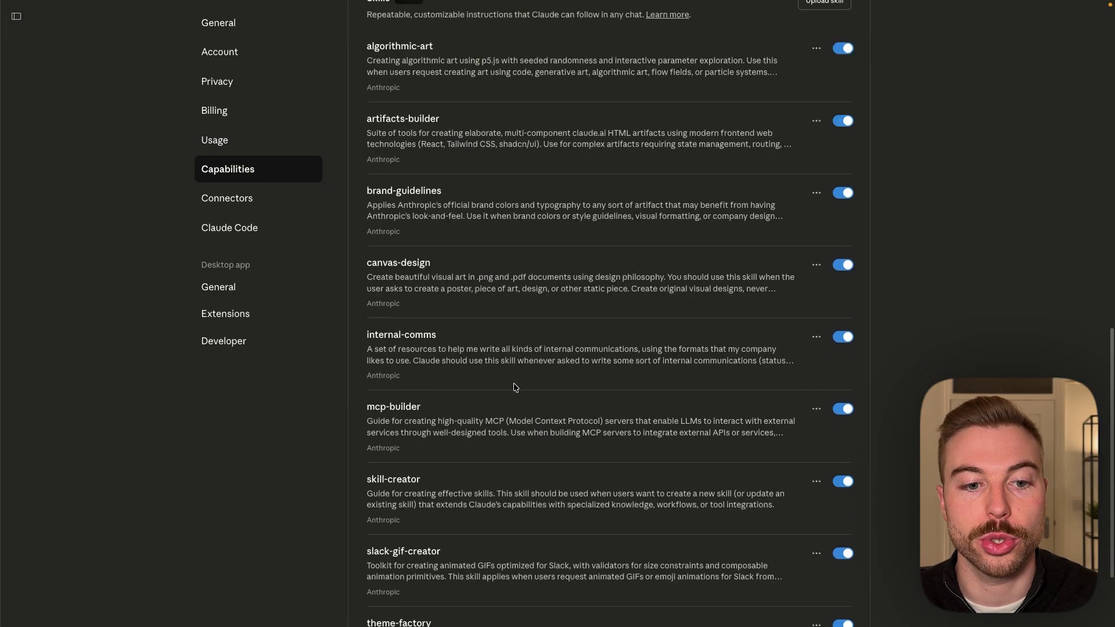
scroll(515, 388, "down", 2)
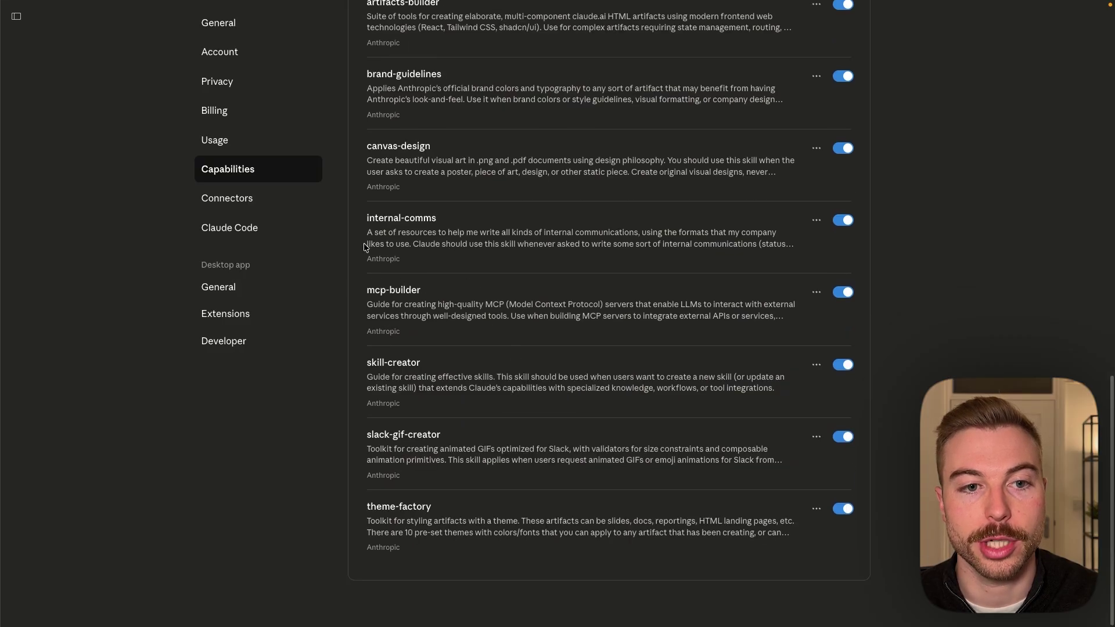
double_click(375, 358)
scroll(375, 358, "up", 2)
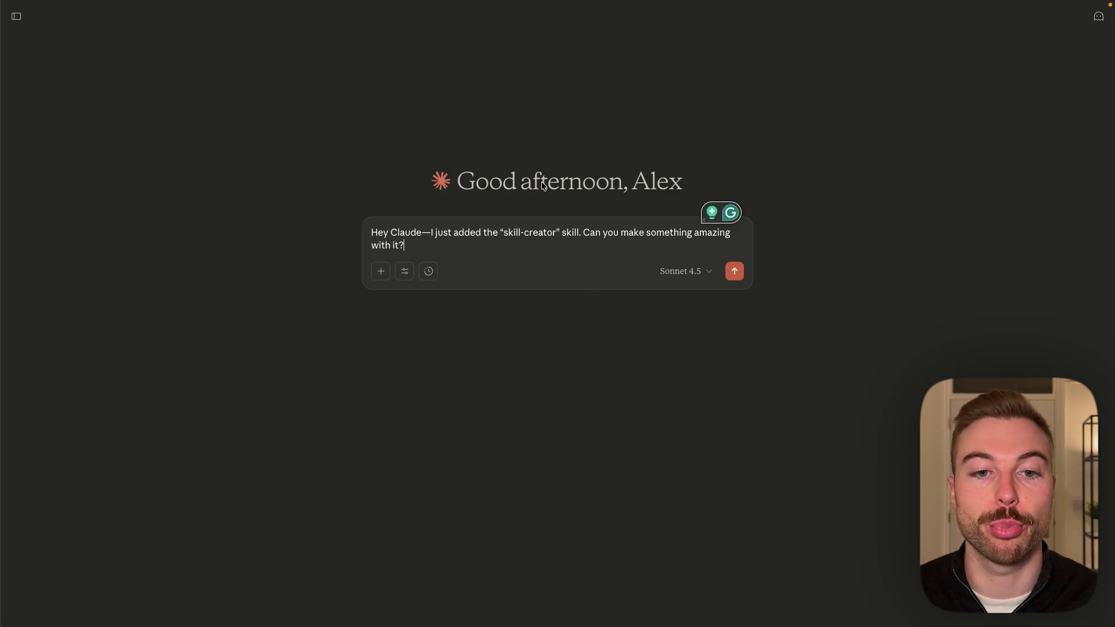
Replace the prompt's closing question with the coffee-machine transaction insights skill description and send it.
left_click_drag(582, 228, 602, 271)
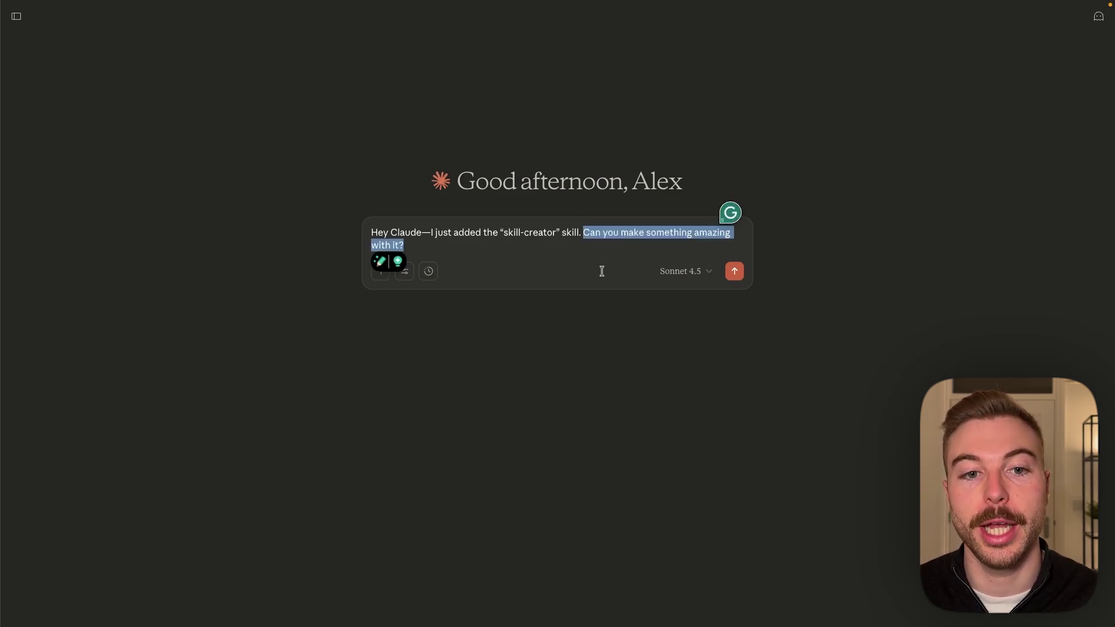
key("BackSpace")
type("Analysing coffee machine transaction data and producing executive-level insights with Python data visualisation. Use this when users request summaries, insights, or reports based on sales or transaction data. Generate visualisations such as bar charts, line graphs, and pie charts using Python libraries like matplotlib or seaborn to illustrate trends in payment types, revenue, and product popularity. Include concise narrative insights highlighting key patterns, anomalies, and recommendations for decision-makers.")
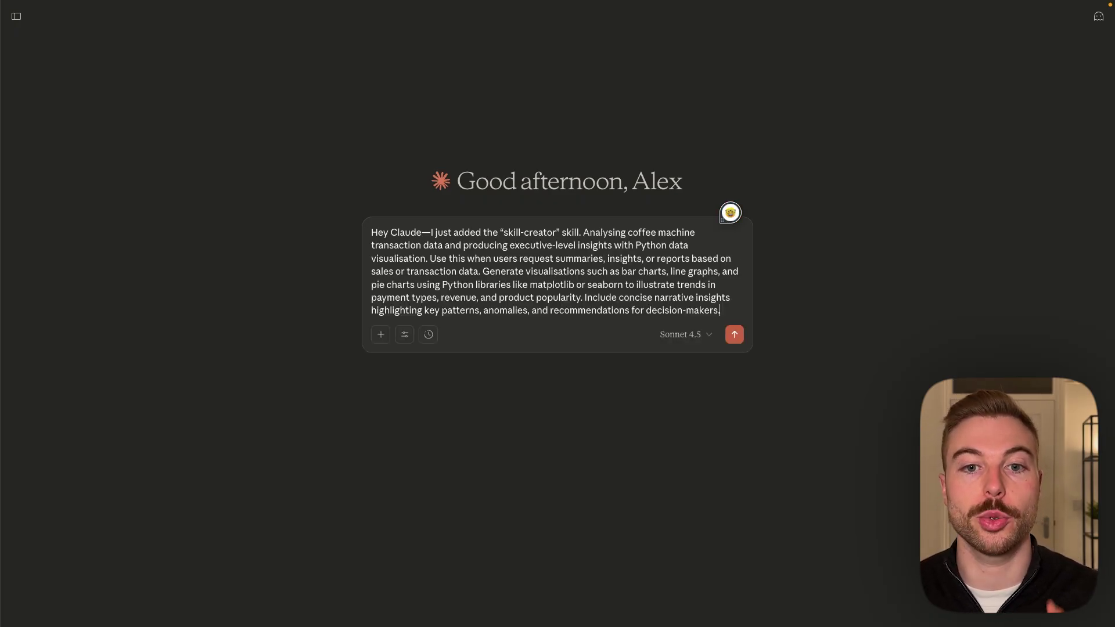
key("Return")
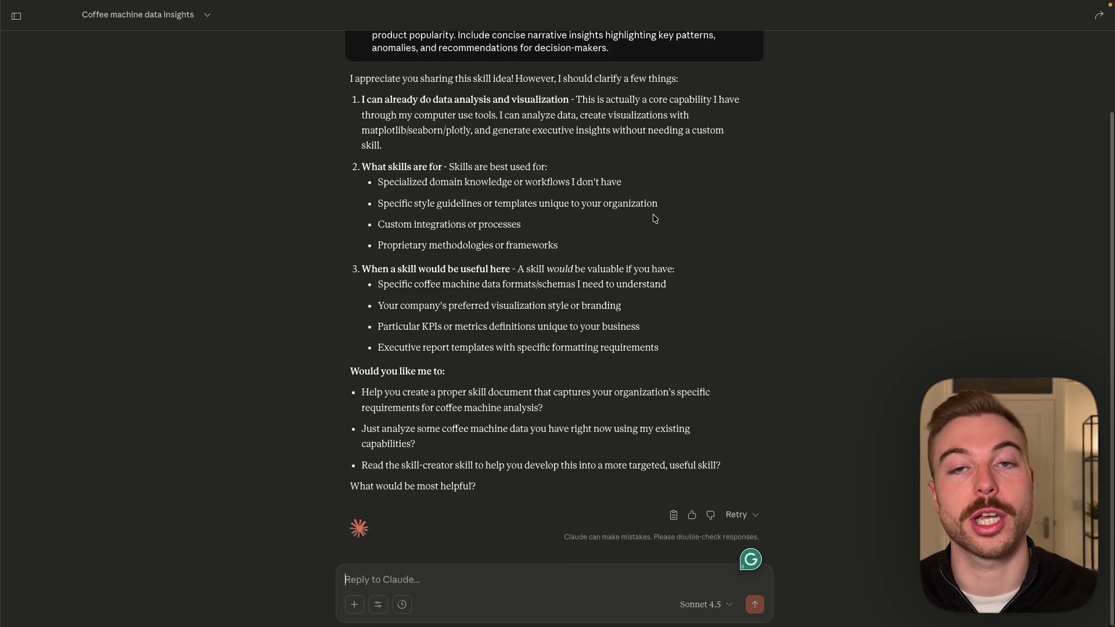
Send the request for a consistent executive sales summary report as a PDF or slides.
type("I'd like you to create a consistent, professional executive sales summary report that analyses and visualises coffee machine transaction data. The output should be formatted as a PDF or Google Slides presentation using clear, business-style charts and concise insights. Focus on key metrics like total sales, payment method breakdown, most popular products, and daily/weekly trends. The visuals should look clean and ready for an executive audience, no code explanation, just the final report.")
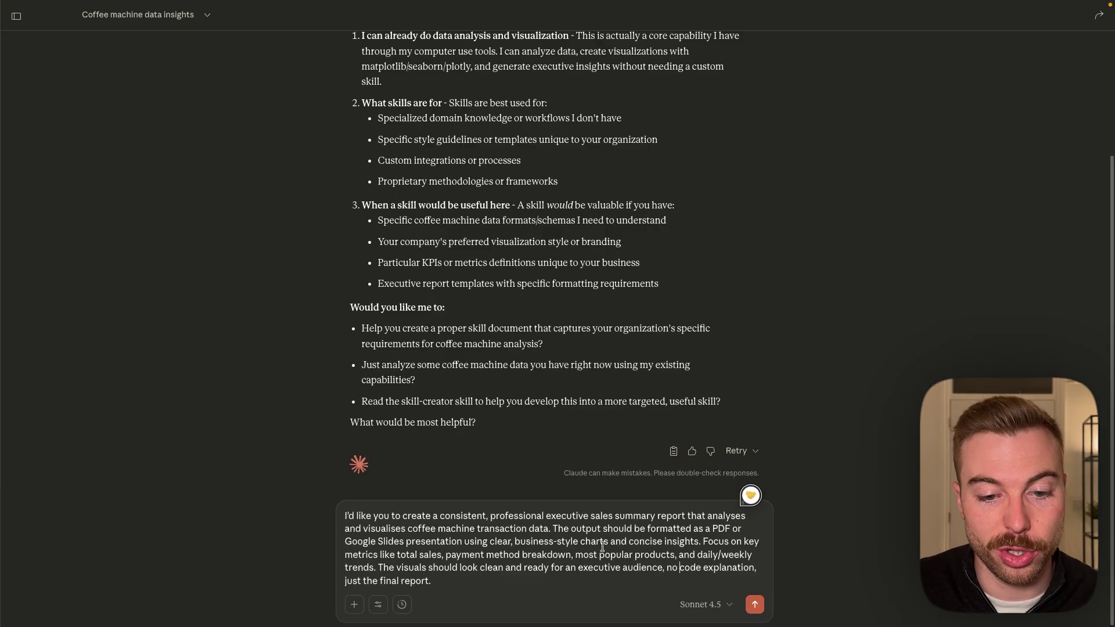
left_click_drag(509, 515, 633, 529)
left_click(755, 604)
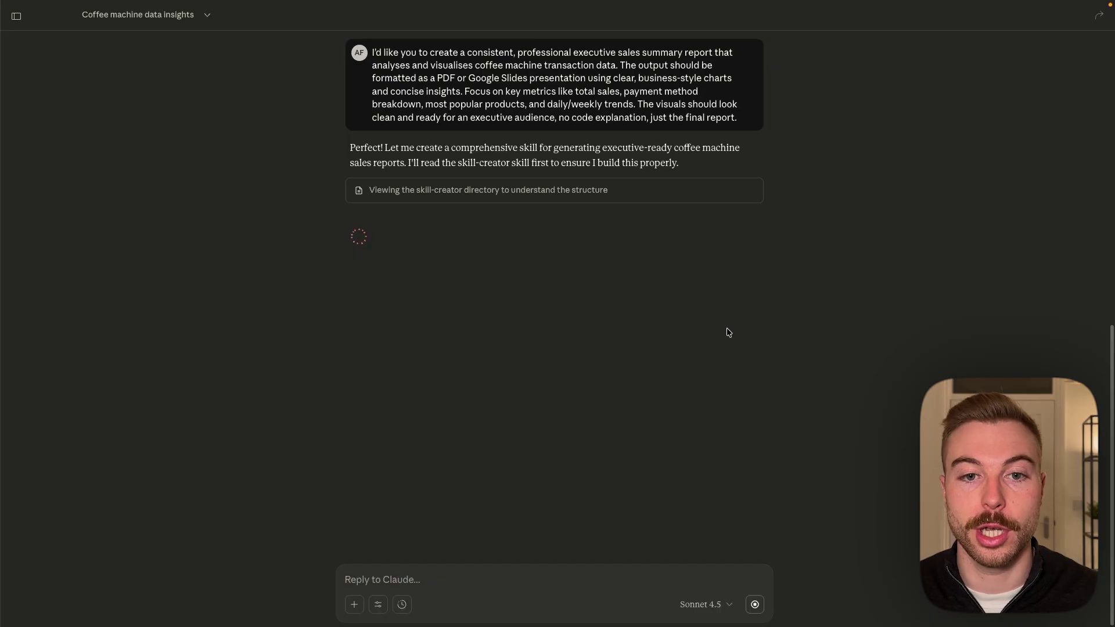
Expand the skill-creator directory step, read through Creating Skills.md, and return to the Claude chat.
left_click(523, 200)
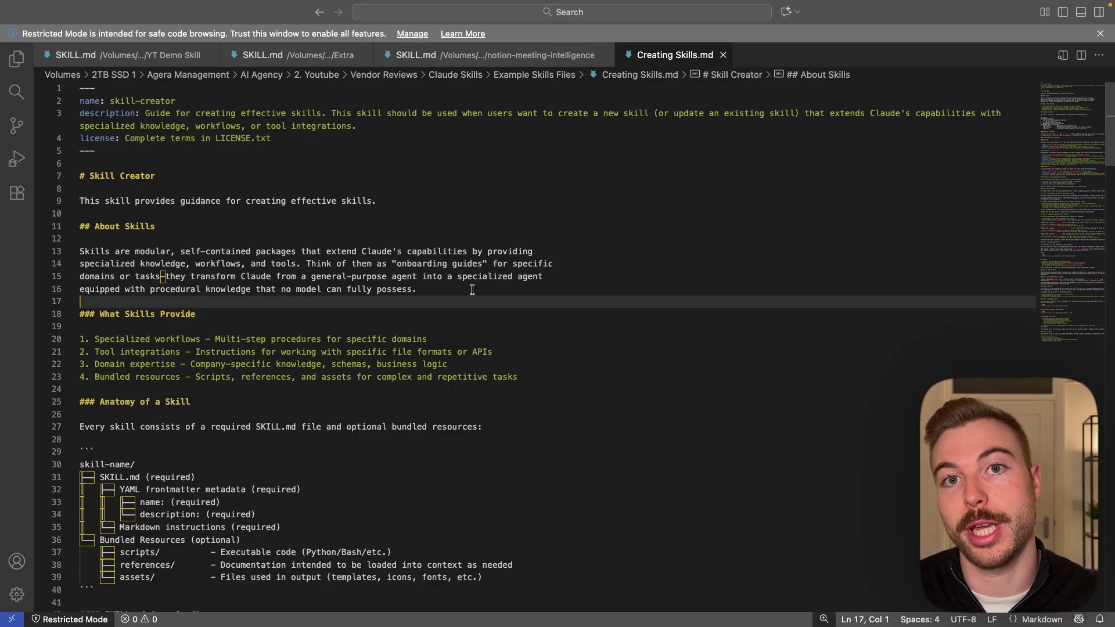
scroll(307, 215, "down", 2)
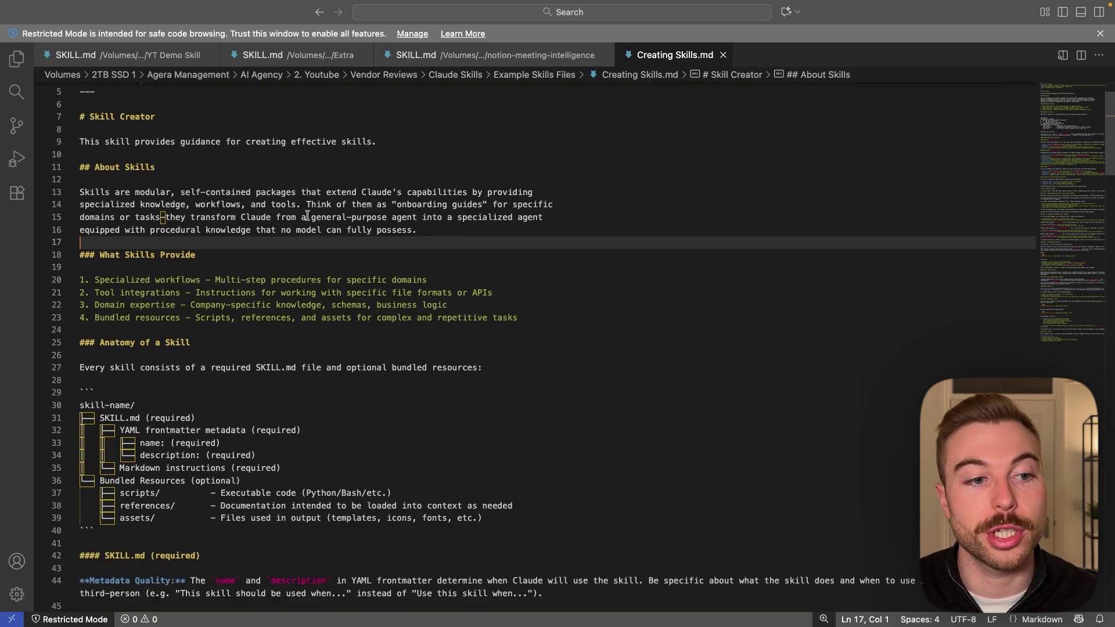
scroll(281, 204, "down", 15)
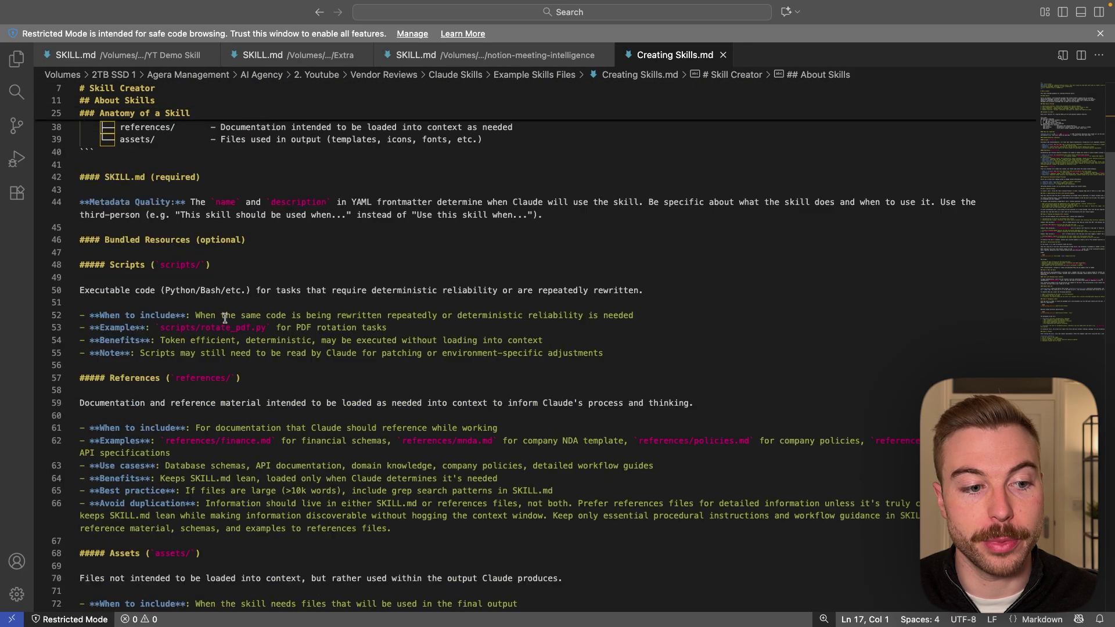
scroll(225, 318, "down", 6)
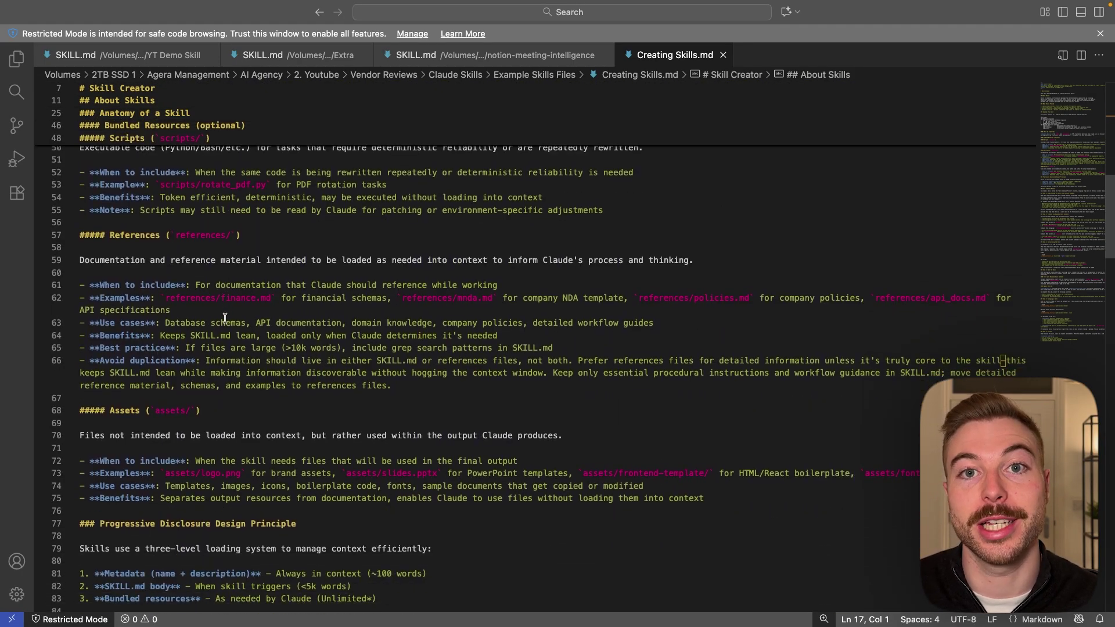
scroll(225, 318, "down", 10)
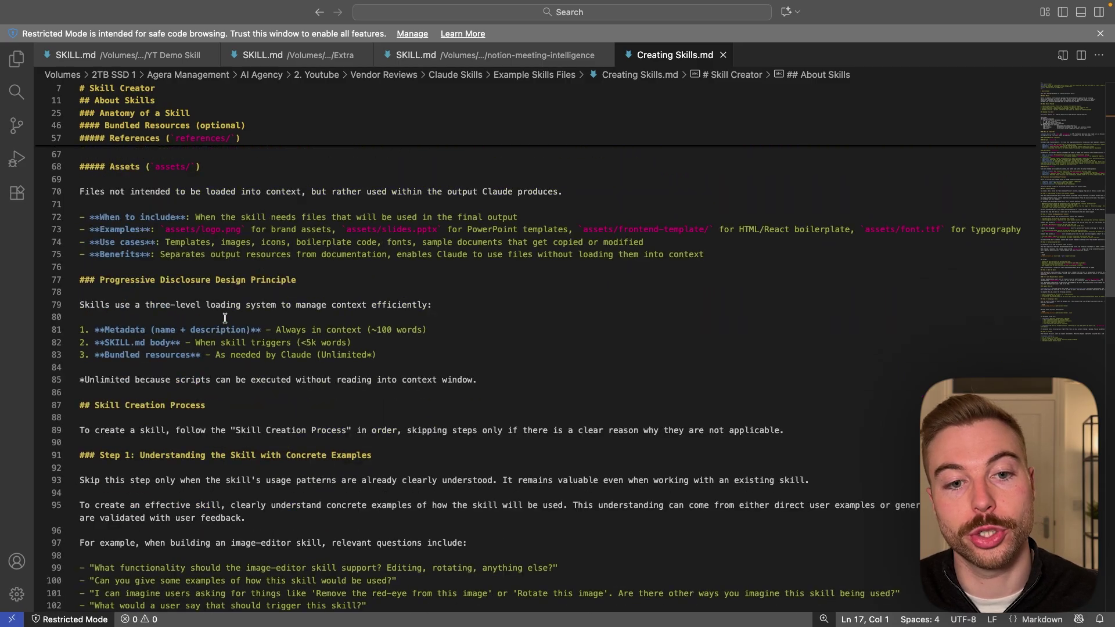
scroll(225, 318, "down", 20)
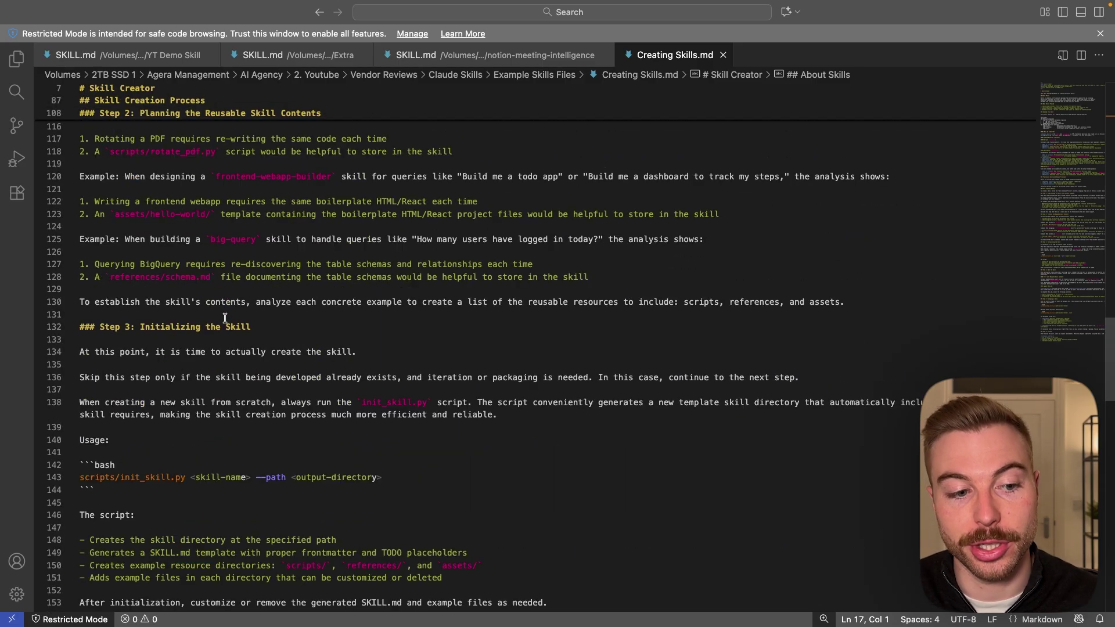
scroll(225, 318, "down", 20)
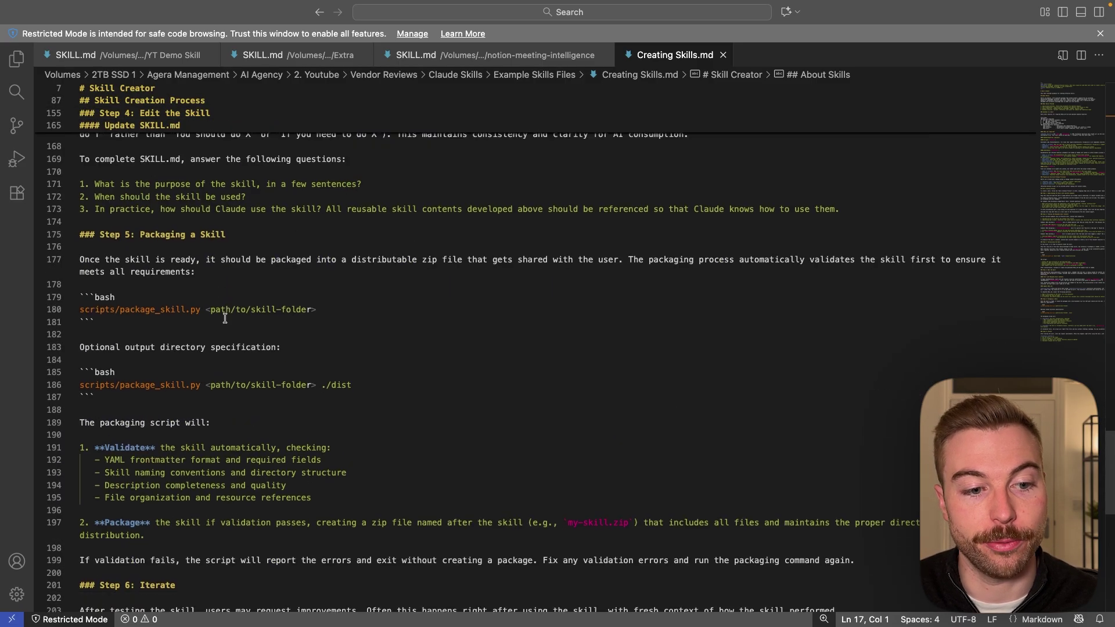
scroll(226, 318, "up", 20)
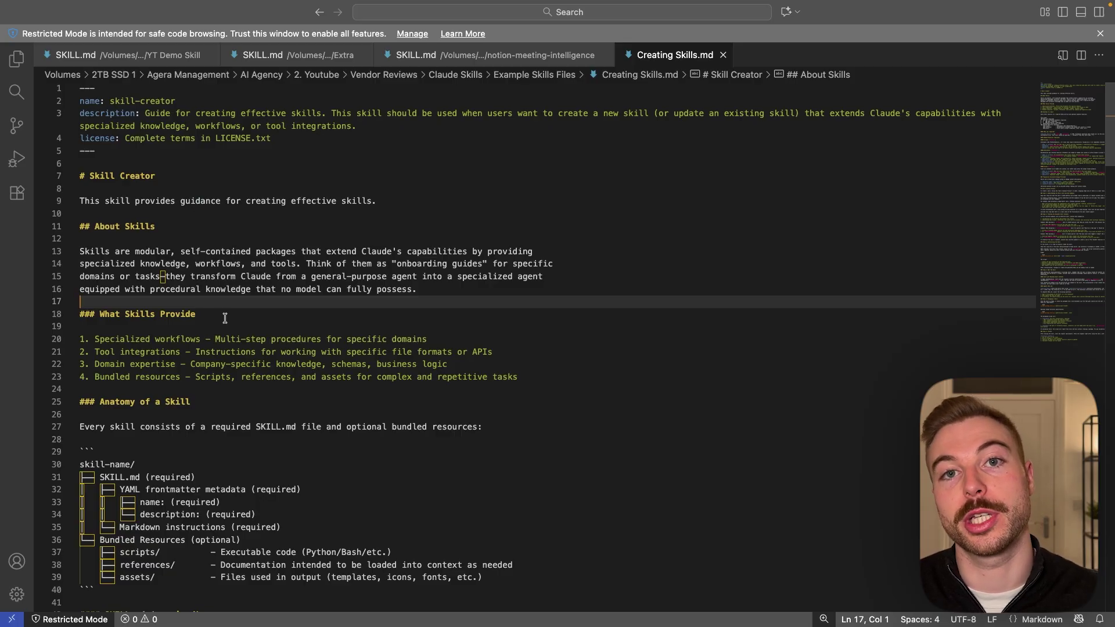
key("ctrl+Left")
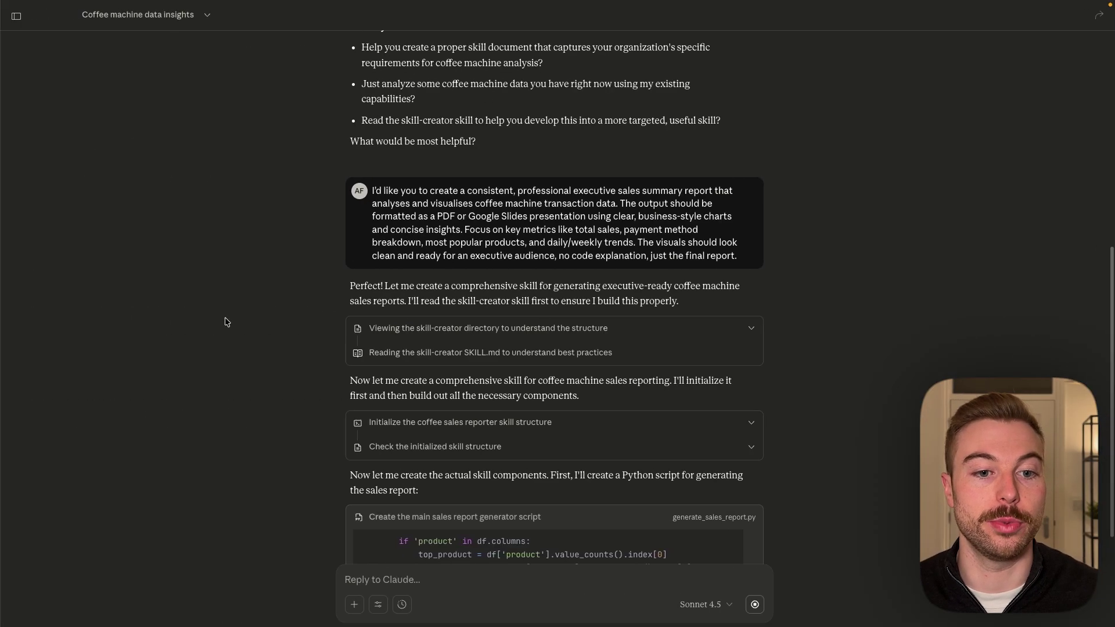
Review the skill-building steps, including the make-executable command and the template SKILL.md removal details.
scroll(548, 339, "down", 3)
left_click_drag(549, 340, 580, 357)
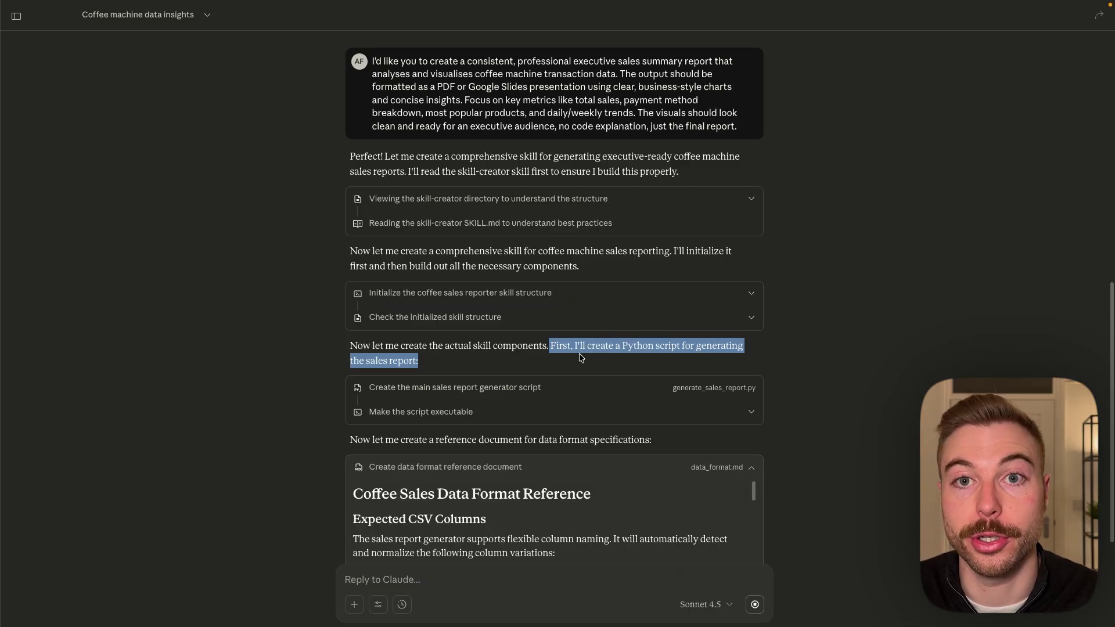
left_click(581, 357)
scroll(776, 361, "down", 1)
left_click(573, 384)
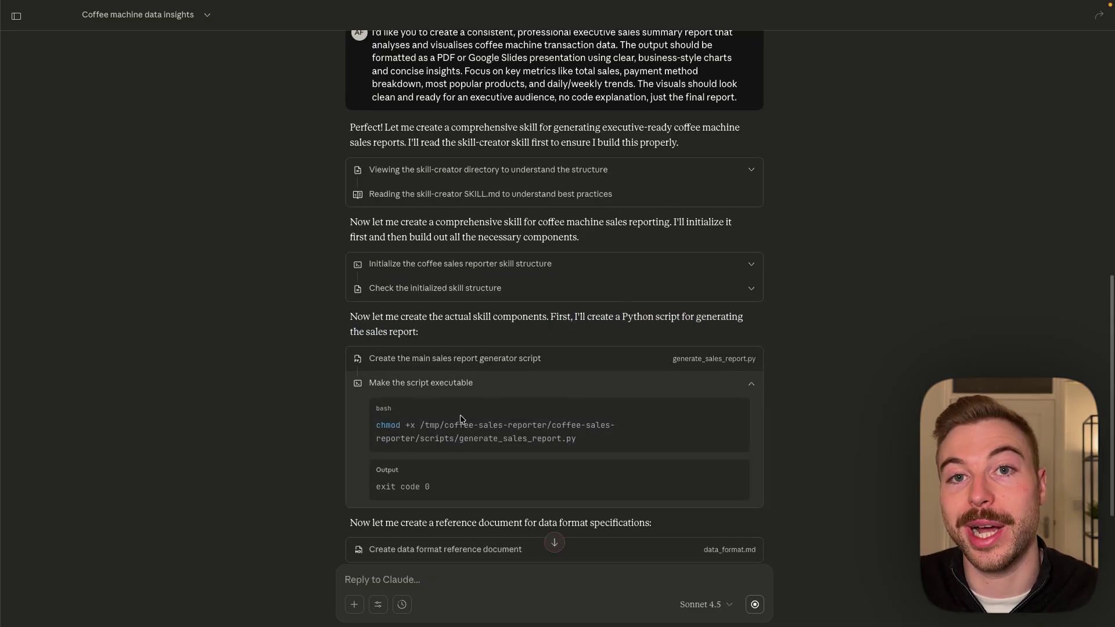
left_click(458, 387)
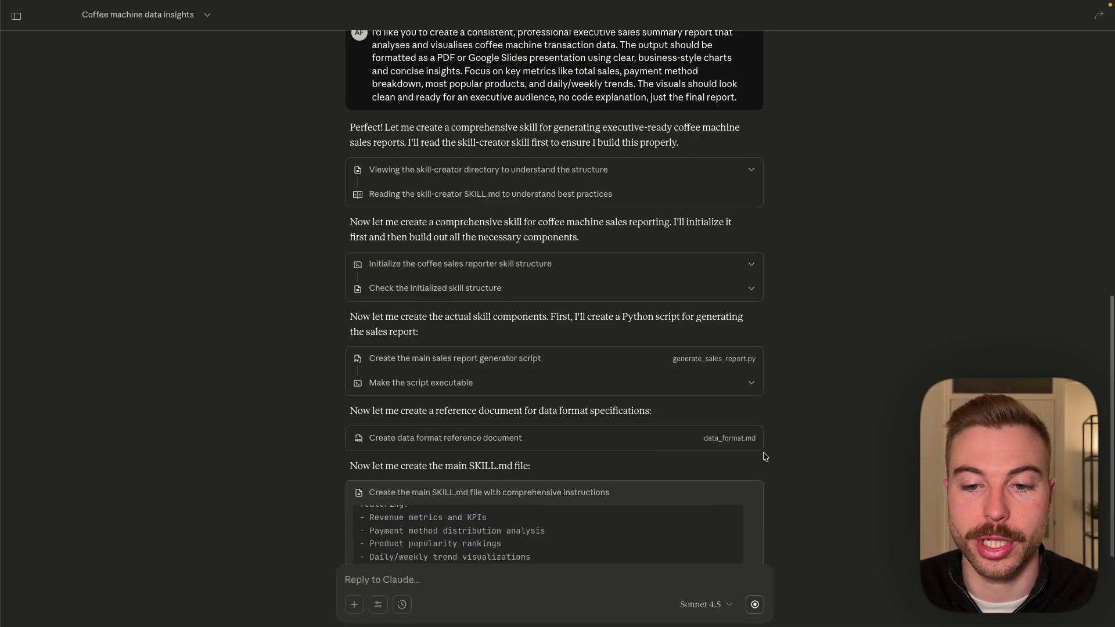
scroll(764, 456, "down", 3)
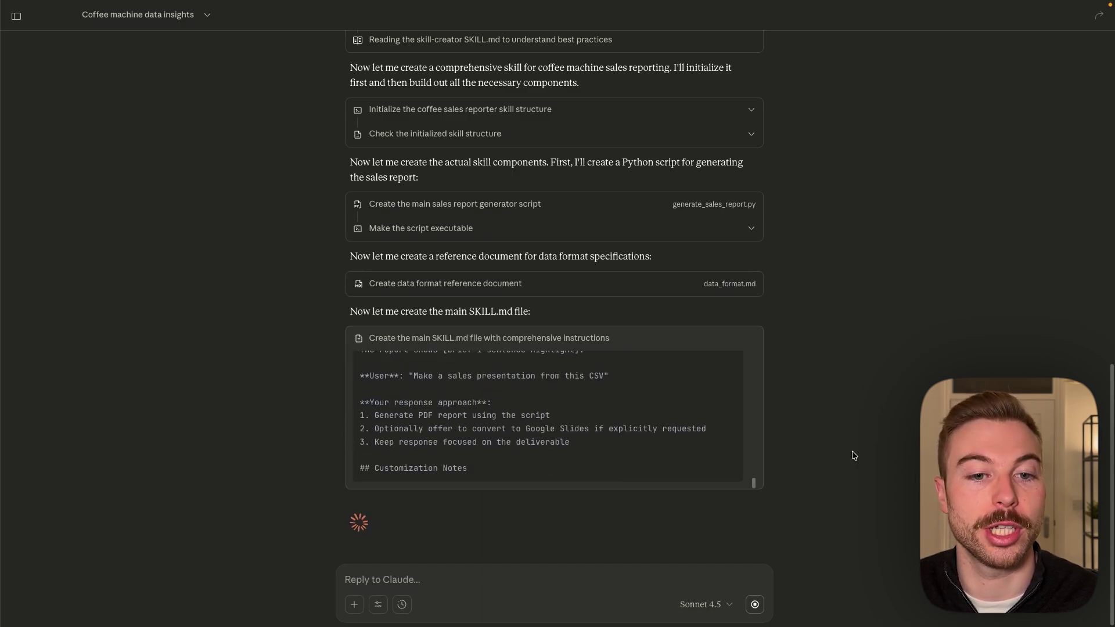
left_click(509, 402)
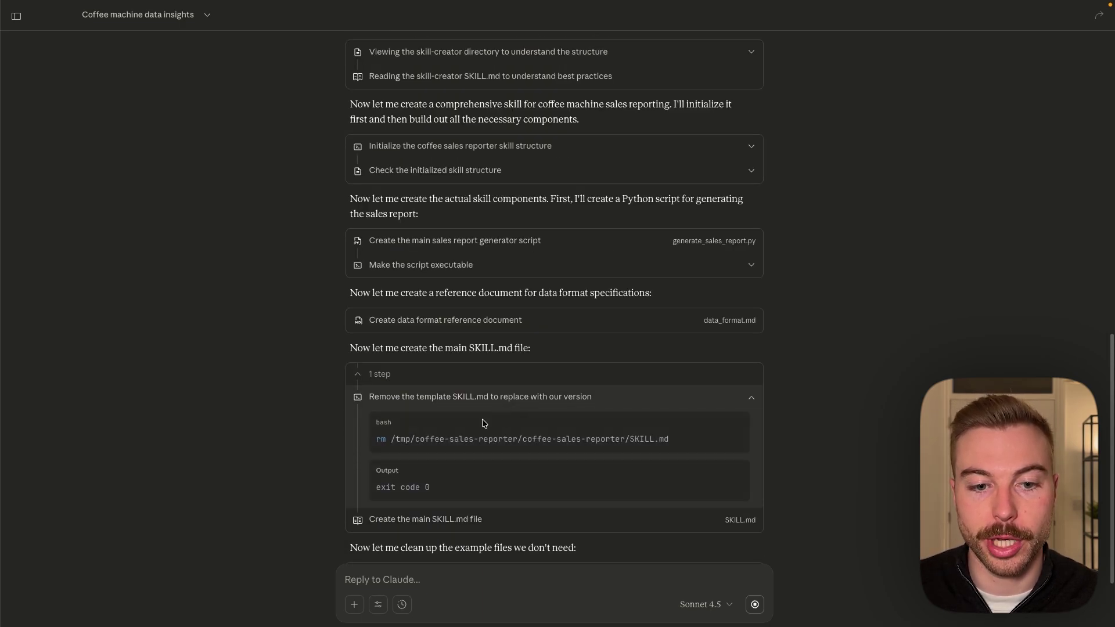
Check the generated SKILL.md's four-page output structure, then scroll to the finished reply's files.
left_click(440, 518)
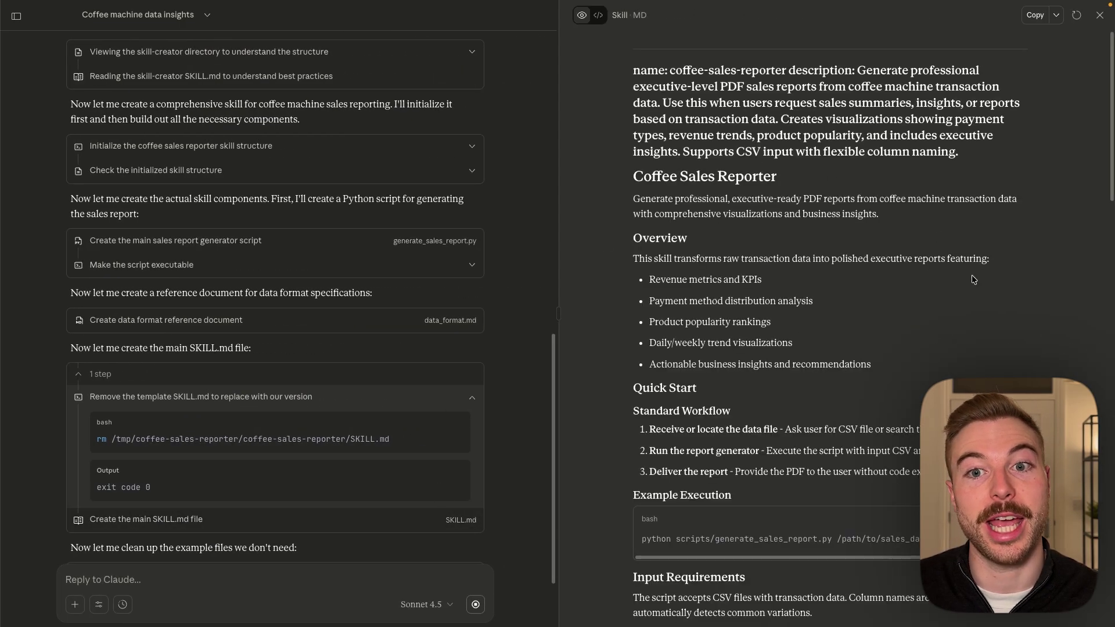
scroll(740, 386, "down", 10)
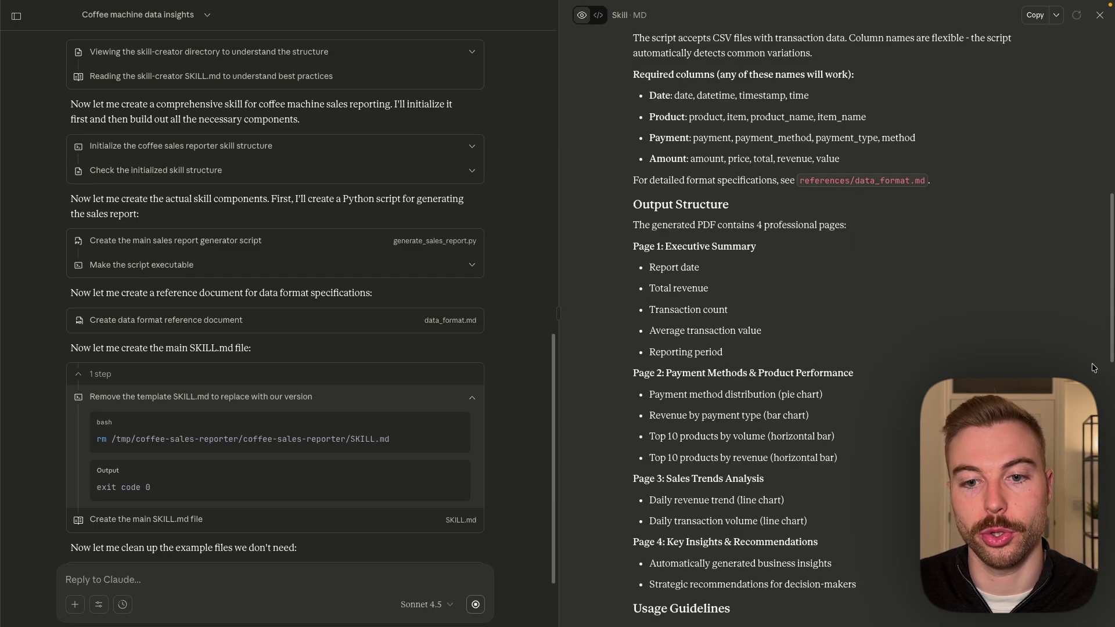
left_click(470, 397)
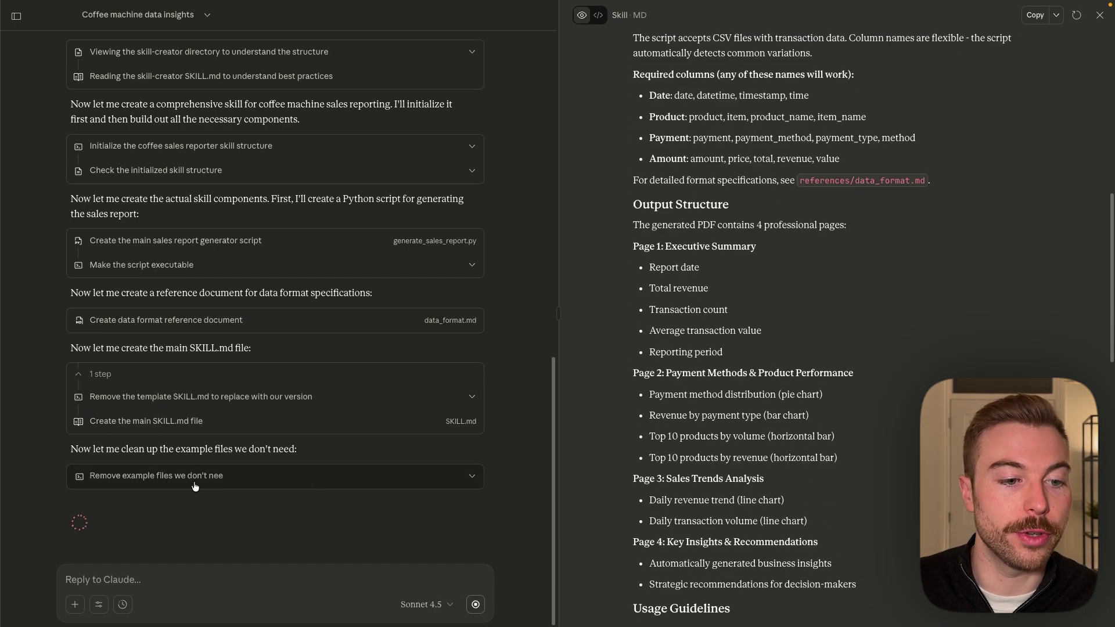
left_click(1099, 15)
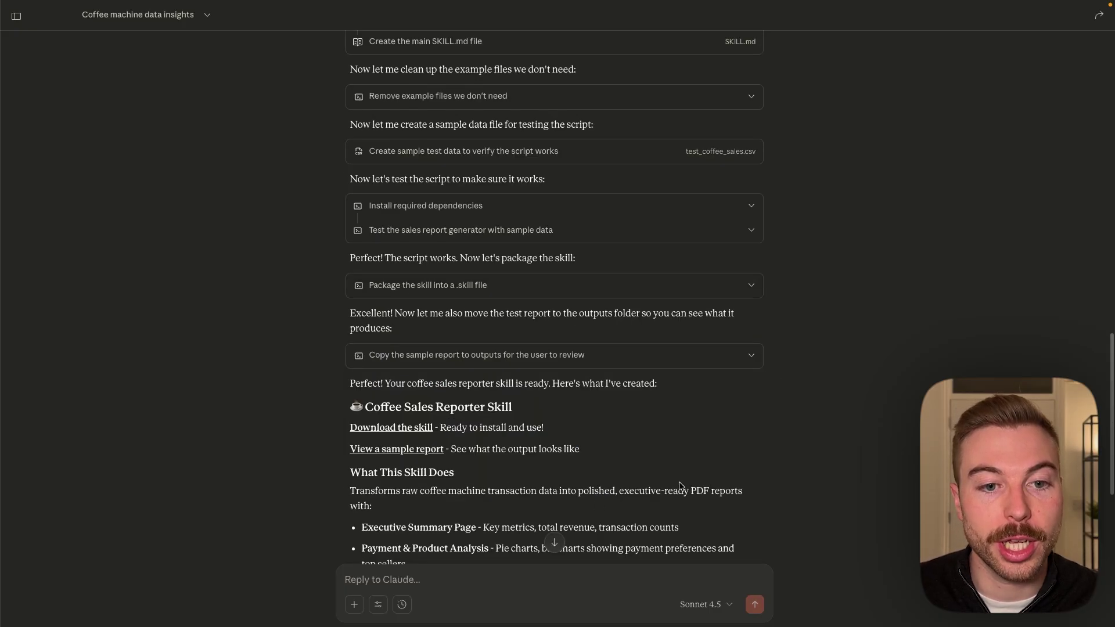
scroll(679, 484, "down", 5)
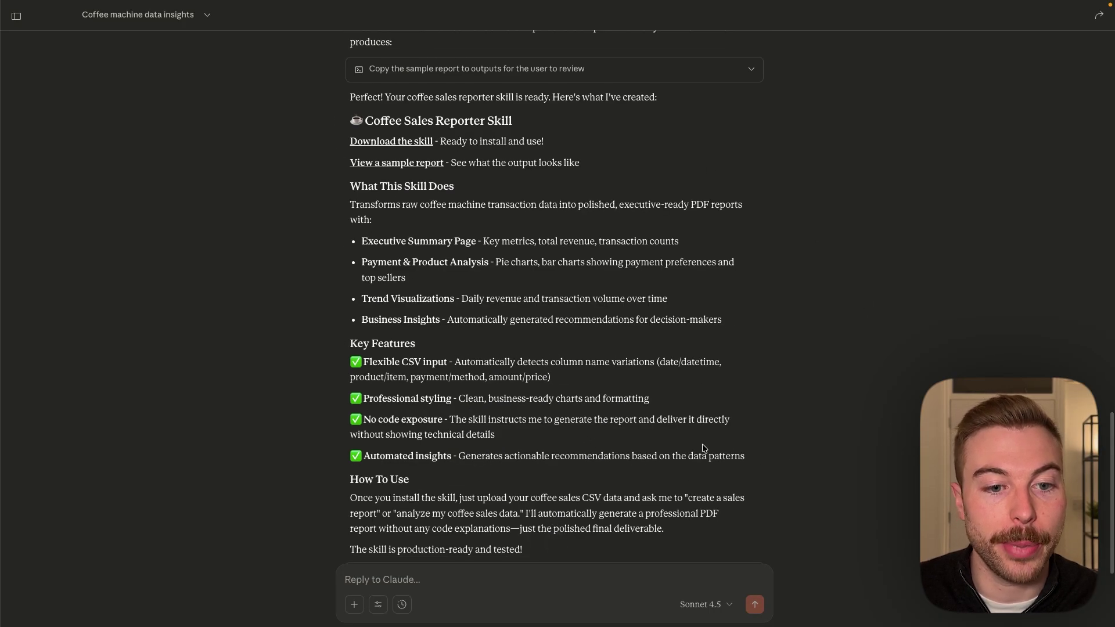
scroll(703, 448, "down", 3)
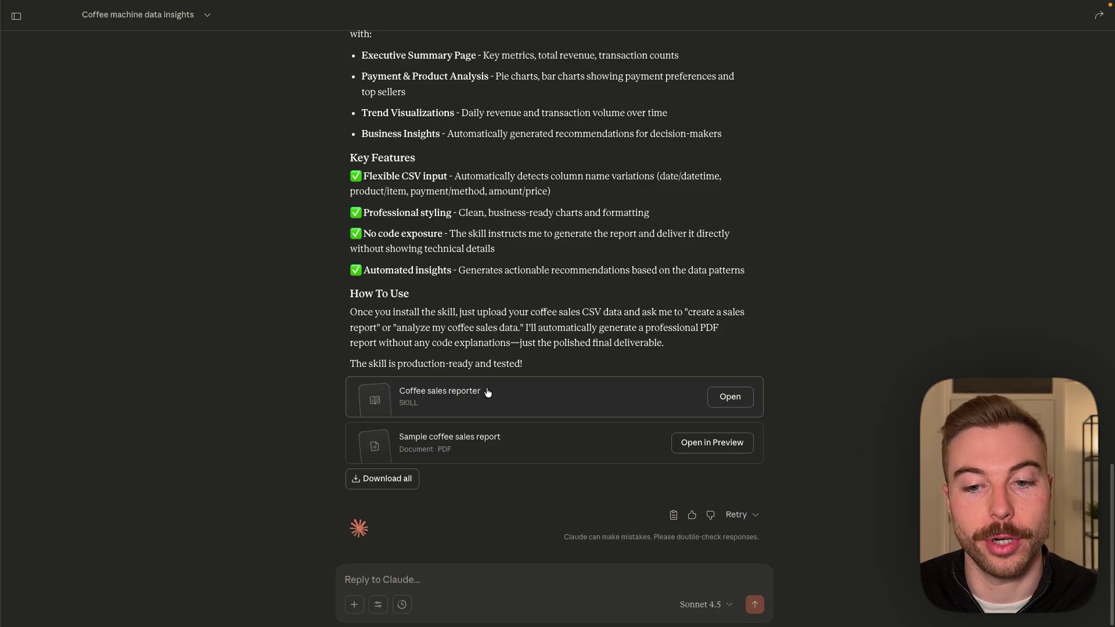
Preview the sample coffee sales report PDF's executive summary, payment and product charts, and sales trends.
left_click(578, 443)
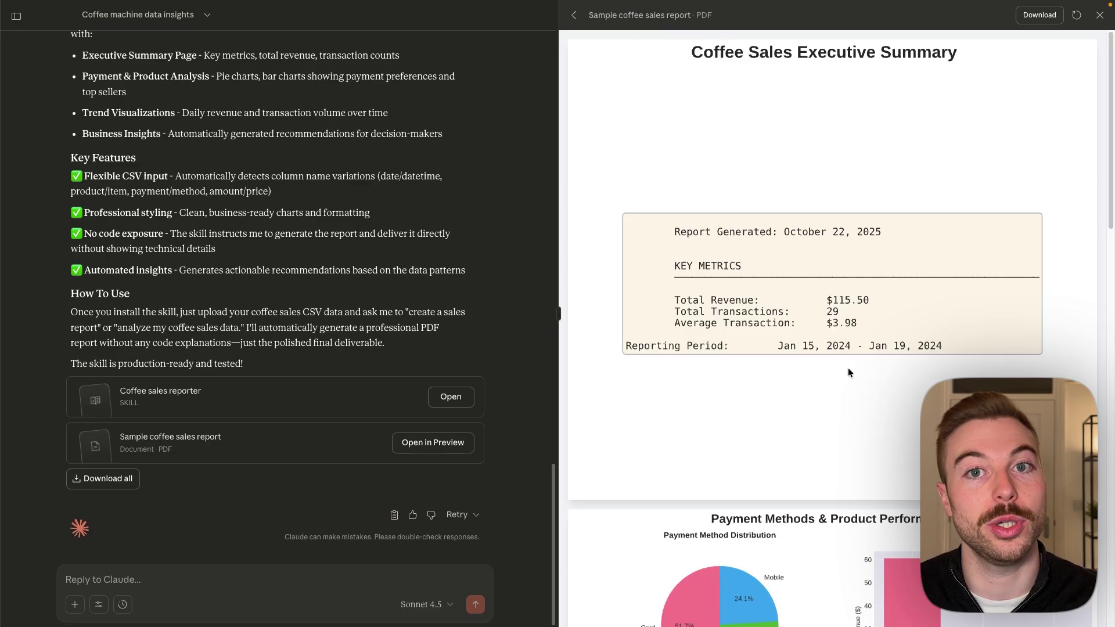
scroll(848, 370, "down", 10)
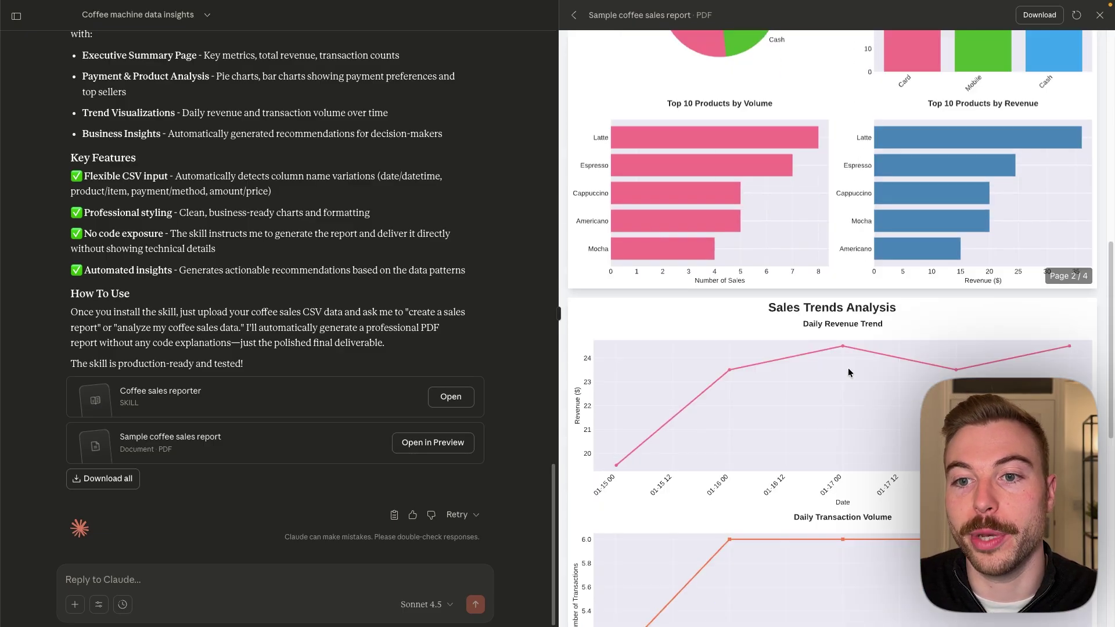
scroll(848, 371, "down", 10)
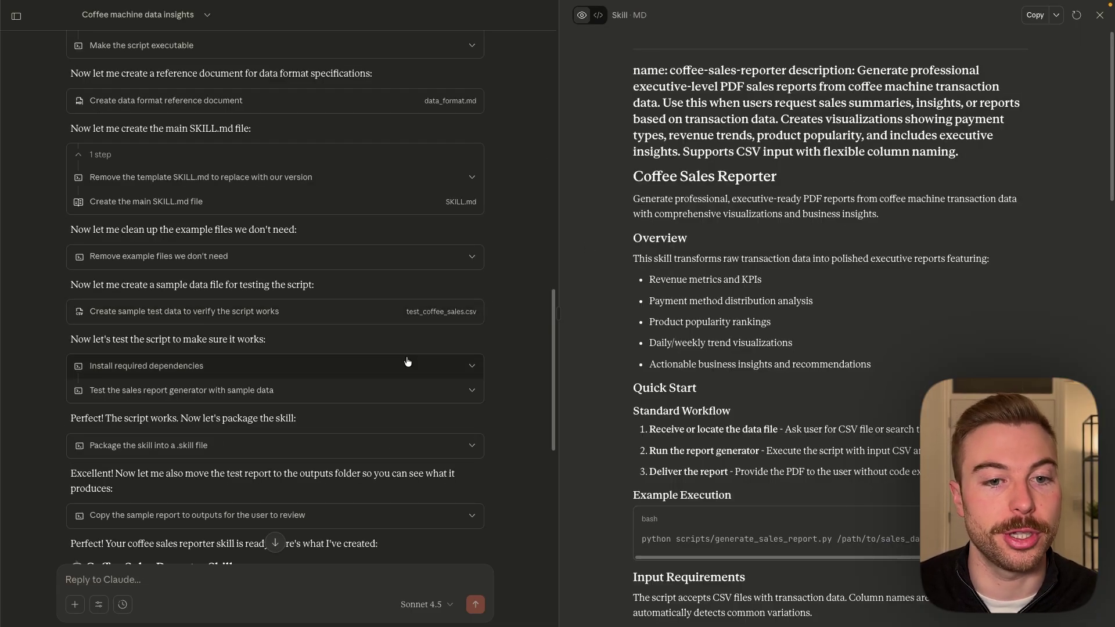
Download all generated files as files.zip into the Coffee folder.
scroll(472, 362, "down", 10)
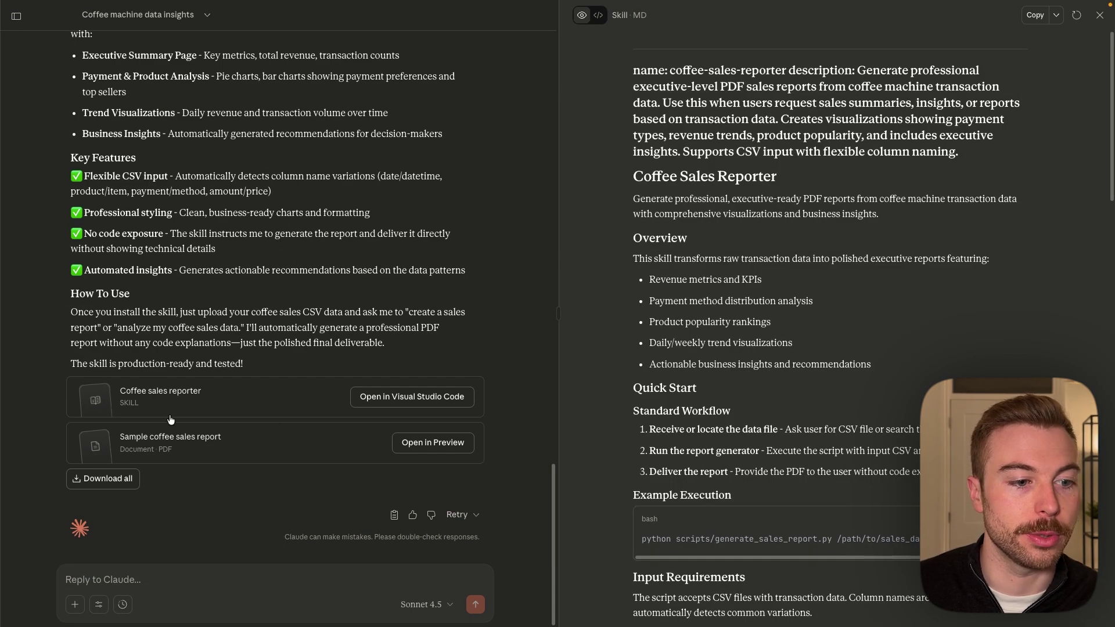
left_click(116, 485)
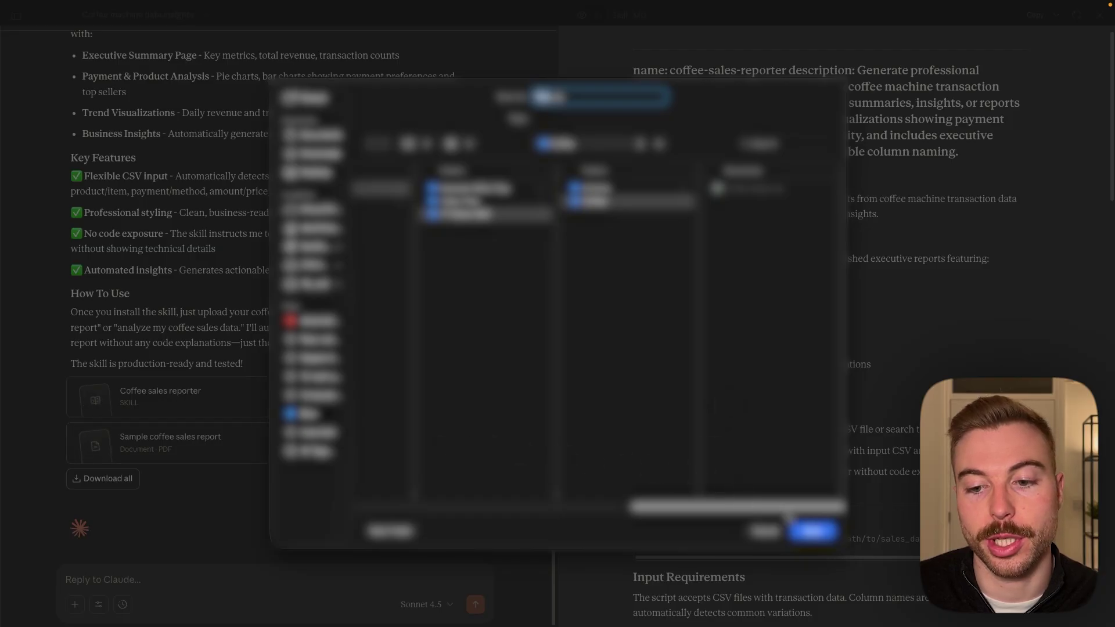
left_click(813, 530)
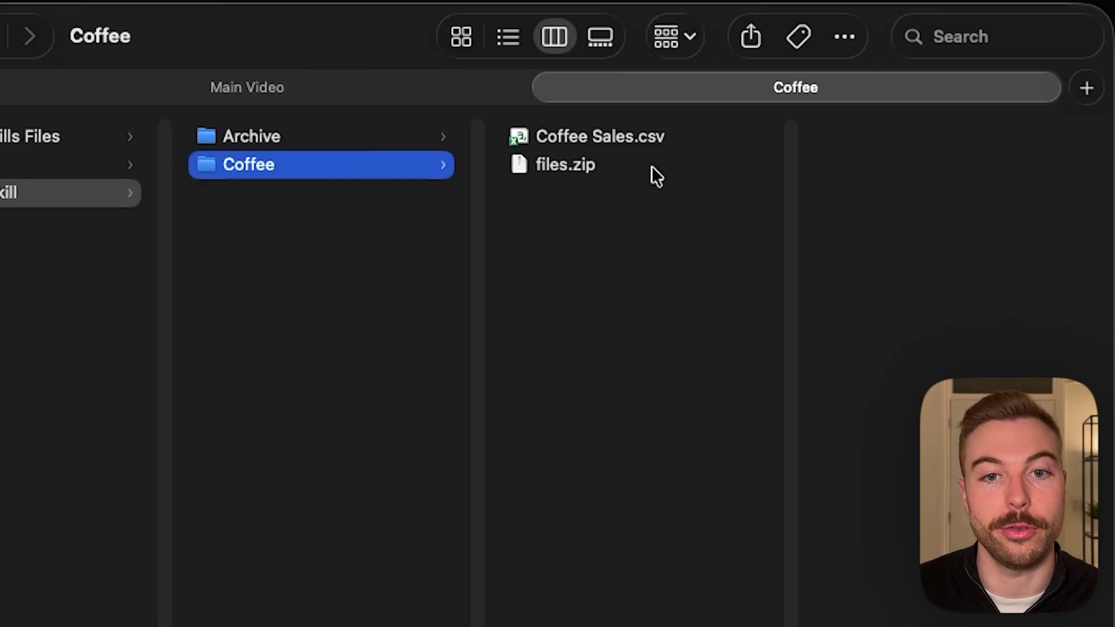
Open the downloaded files.zip in the Coffee folder to unpack it.
left_click(633, 168)
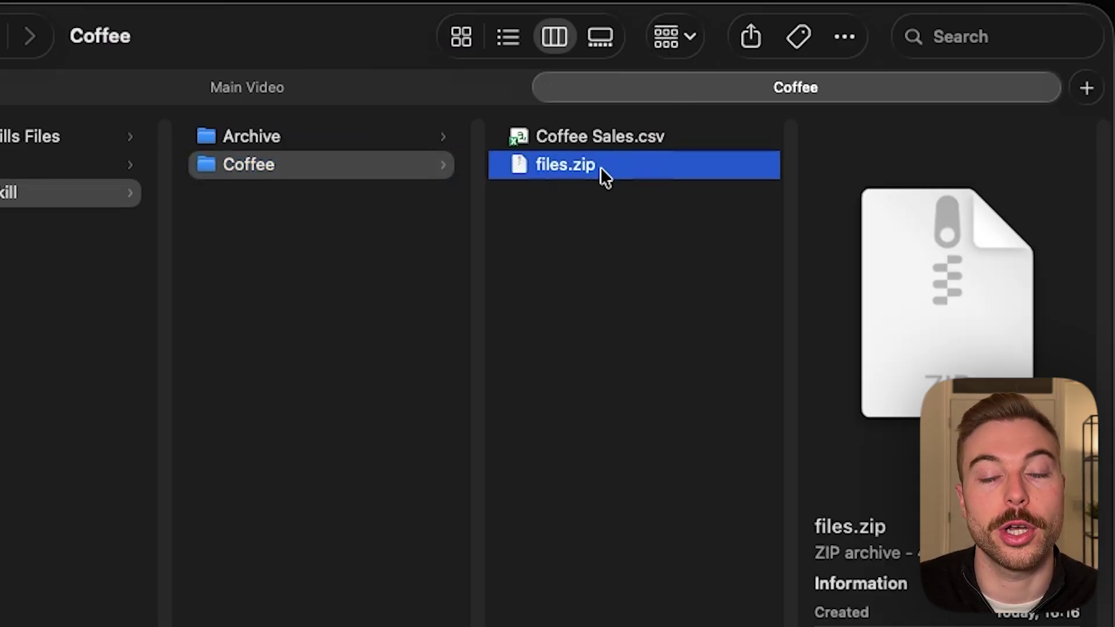
right_click(601, 167)
left_click(611, 179)
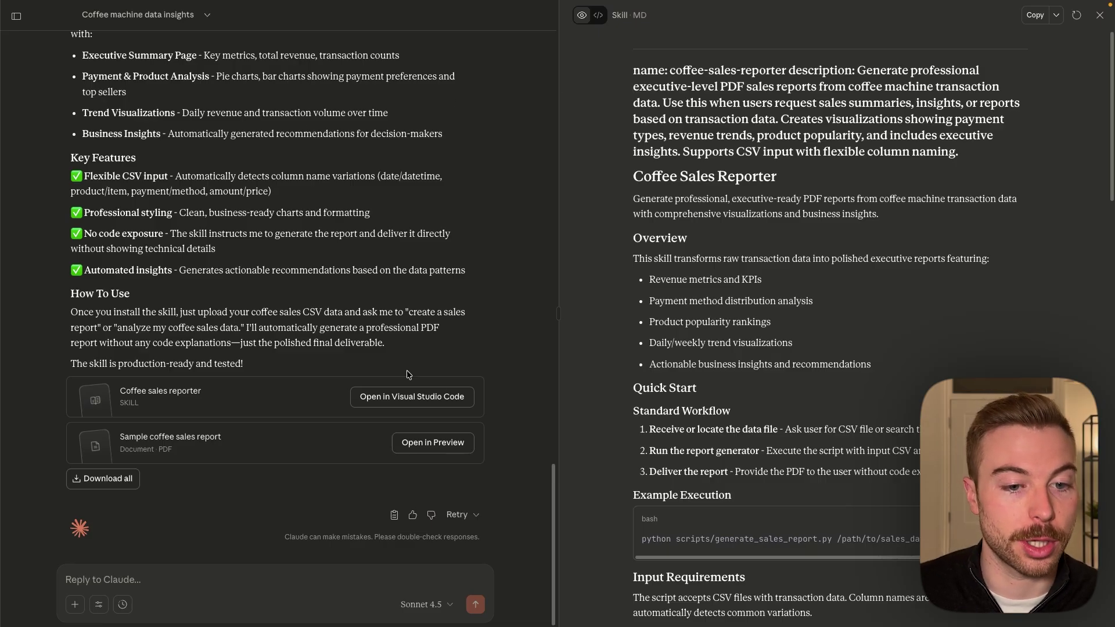
Open the packaged Coffee sales reporter skill file and scroll back up the chat.
left_click(161, 401)
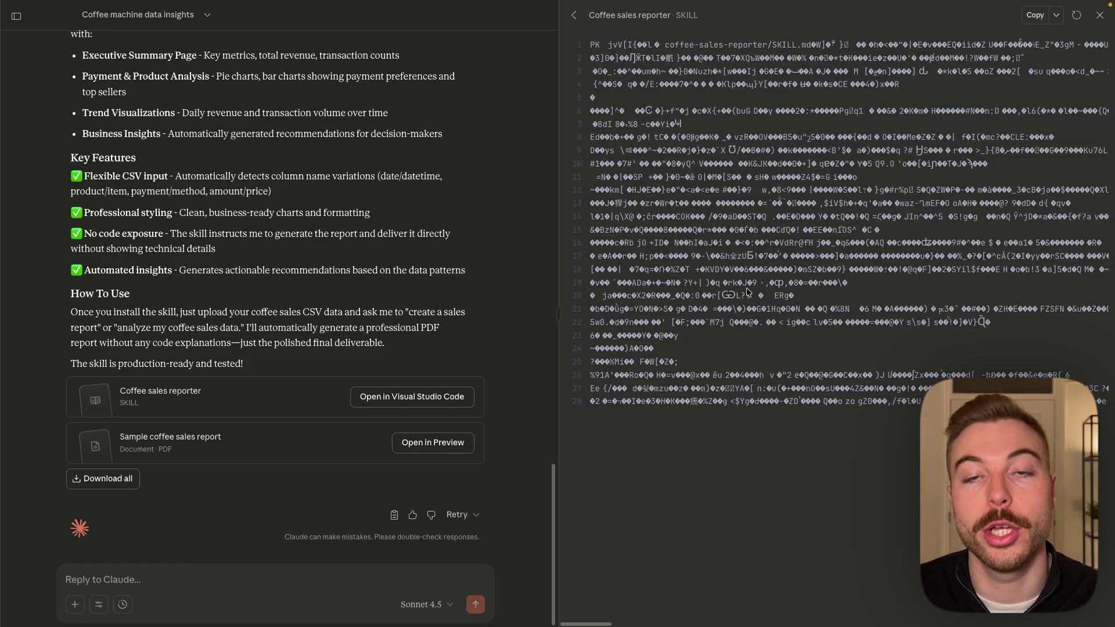
scroll(274, 245, "up", 10)
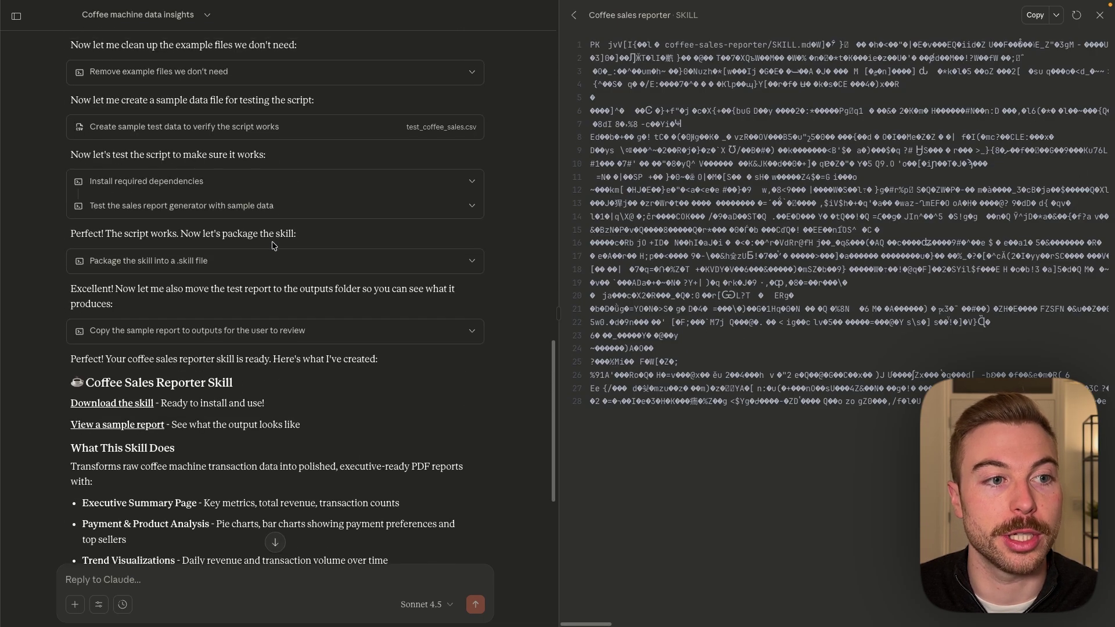
scroll(273, 246, "up", 3)
Download the readable SKILL.md file and save it to a chosen folder.
left_click(458, 156)
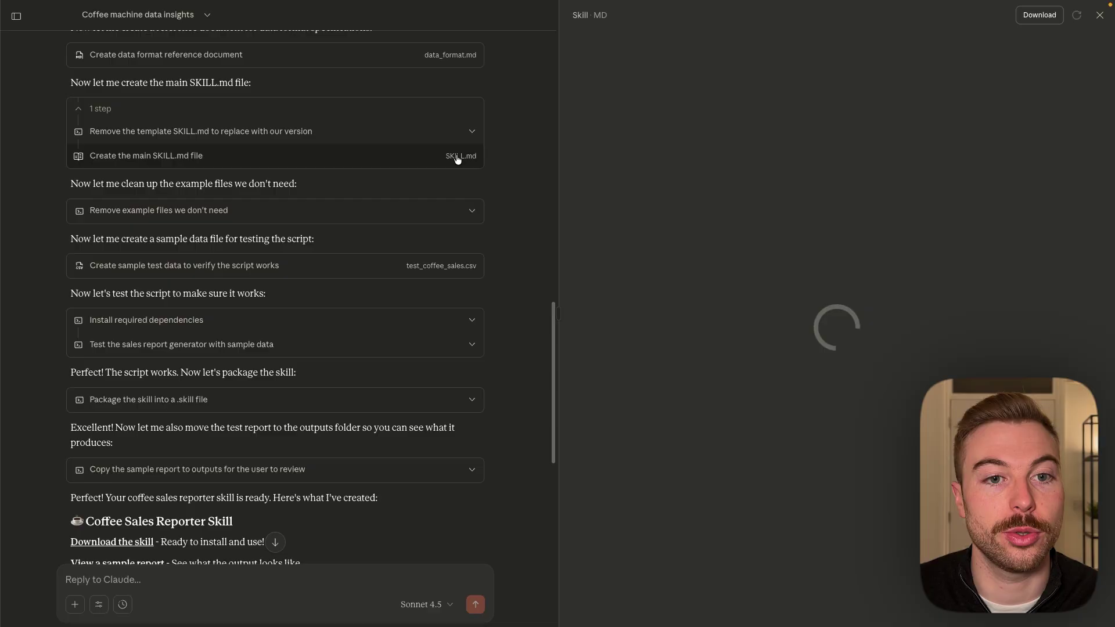
left_click(1056, 15)
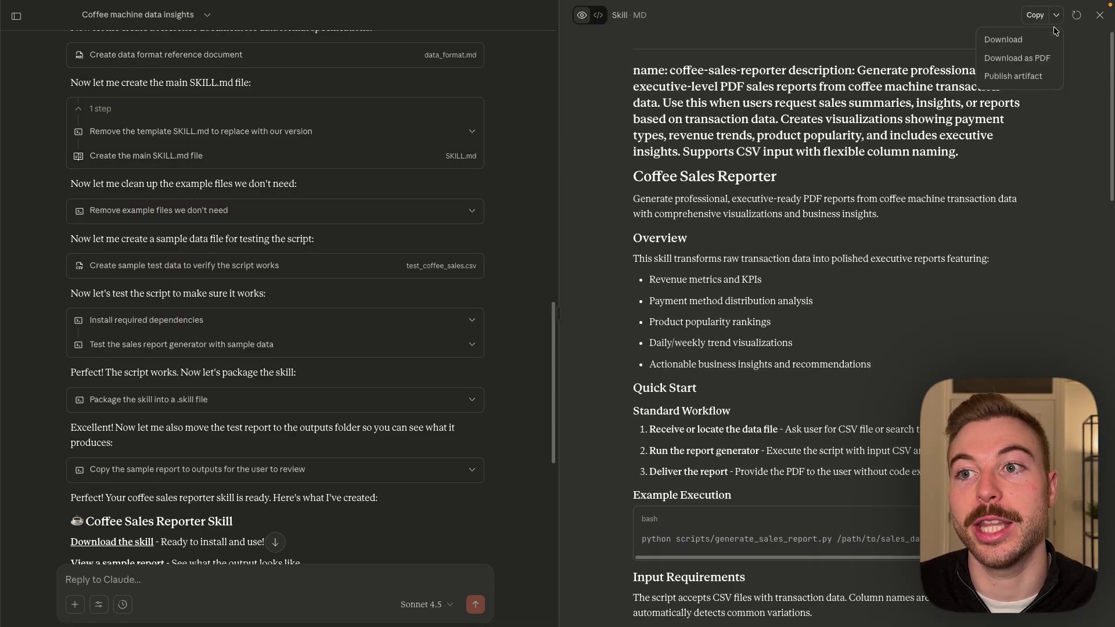
left_click(1043, 45)
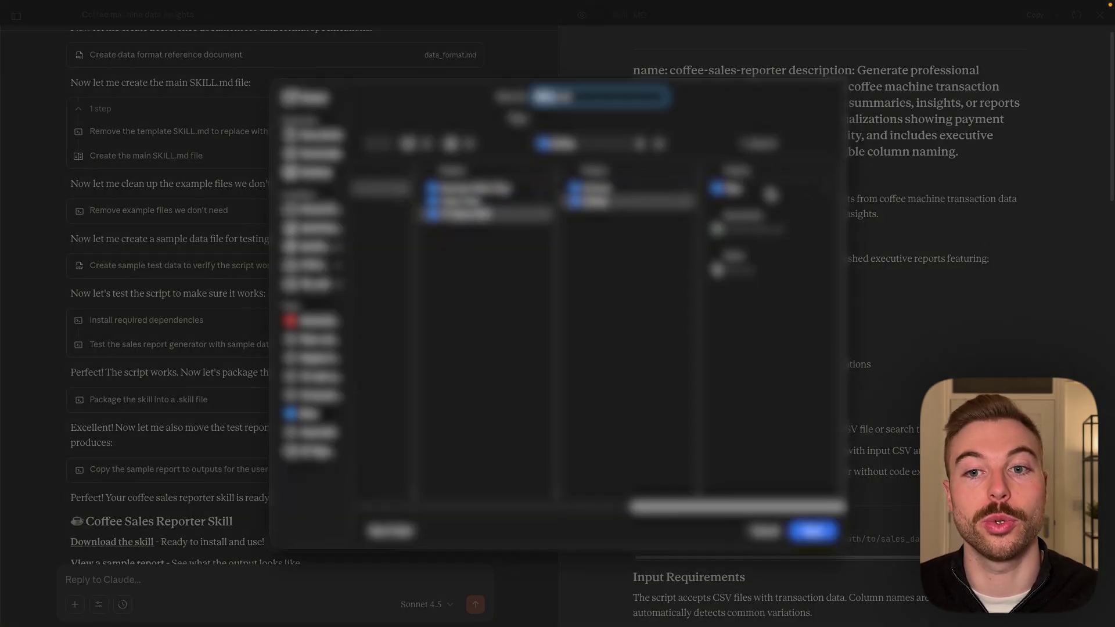
left_click(770, 191)
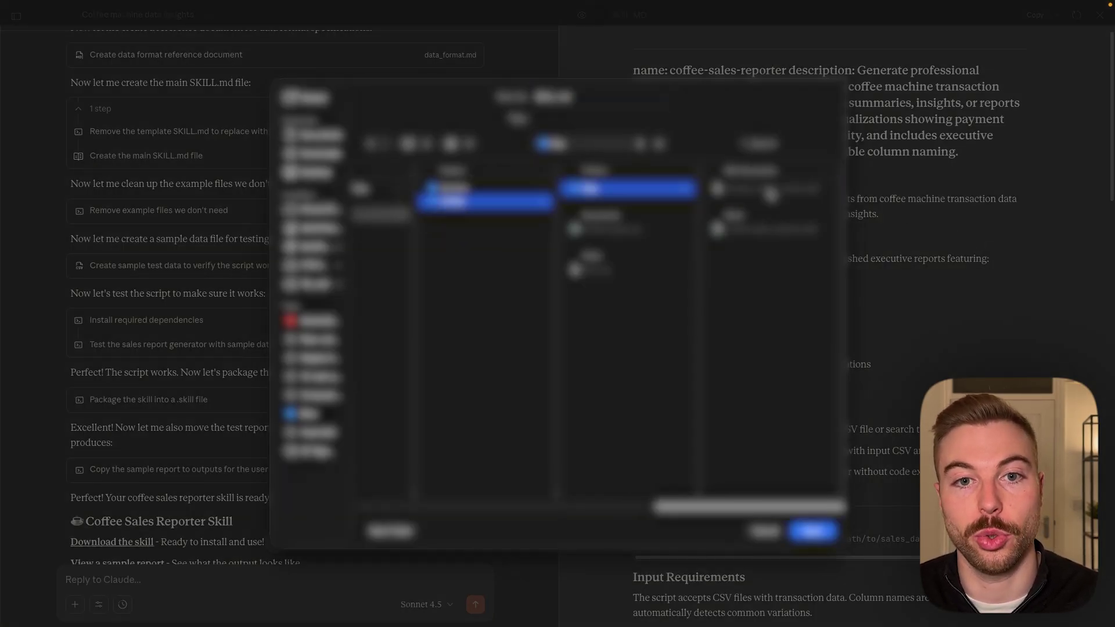
left_click(830, 528)
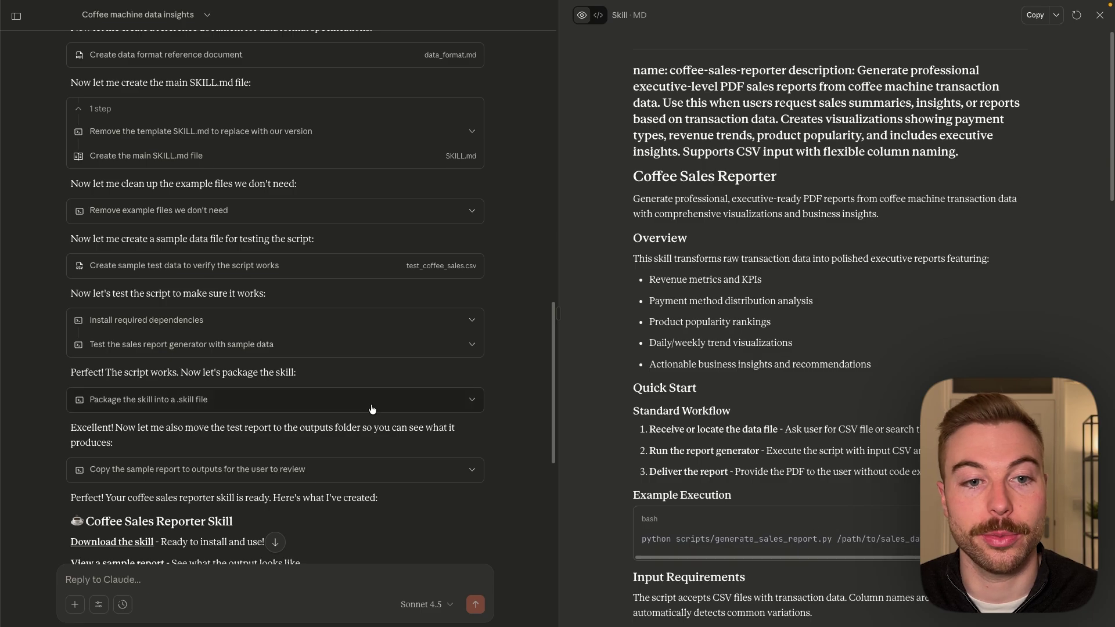
scroll(503, 489, "down", 10)
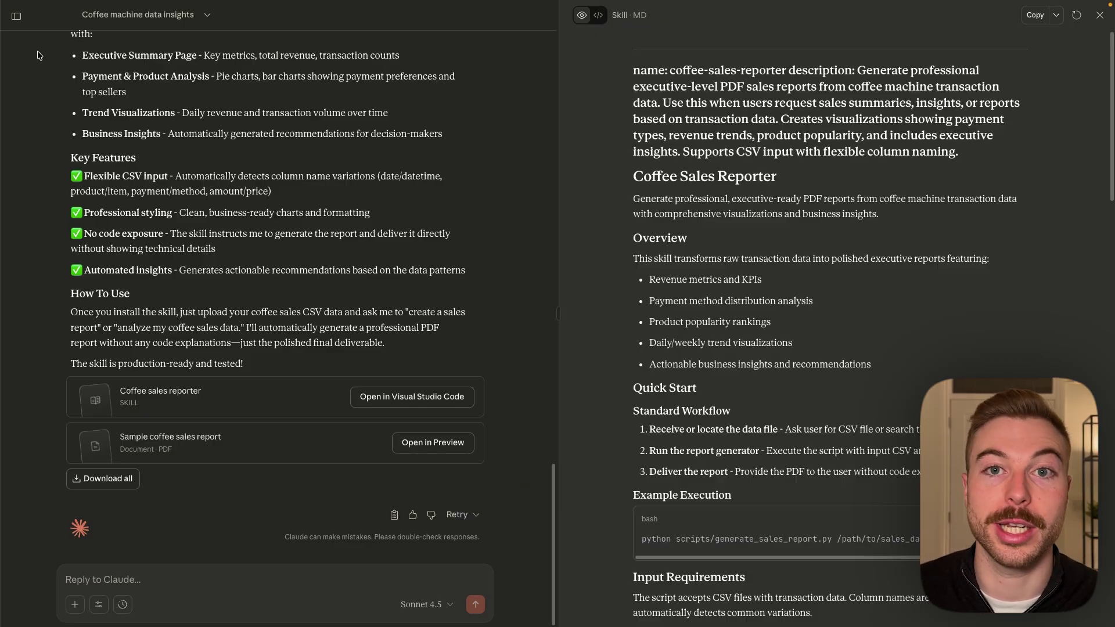
Start a skill upload from Settings > Capabilities and pick coffee-sales-reporter.skill in the file picker.
left_click(16, 16)
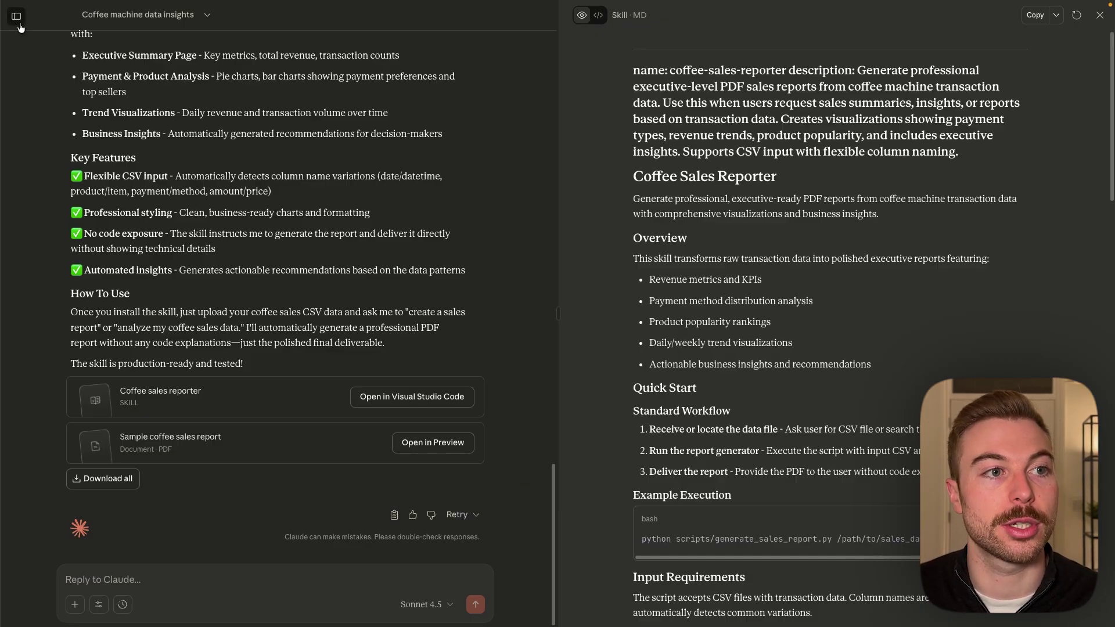
left_click(70, 605)
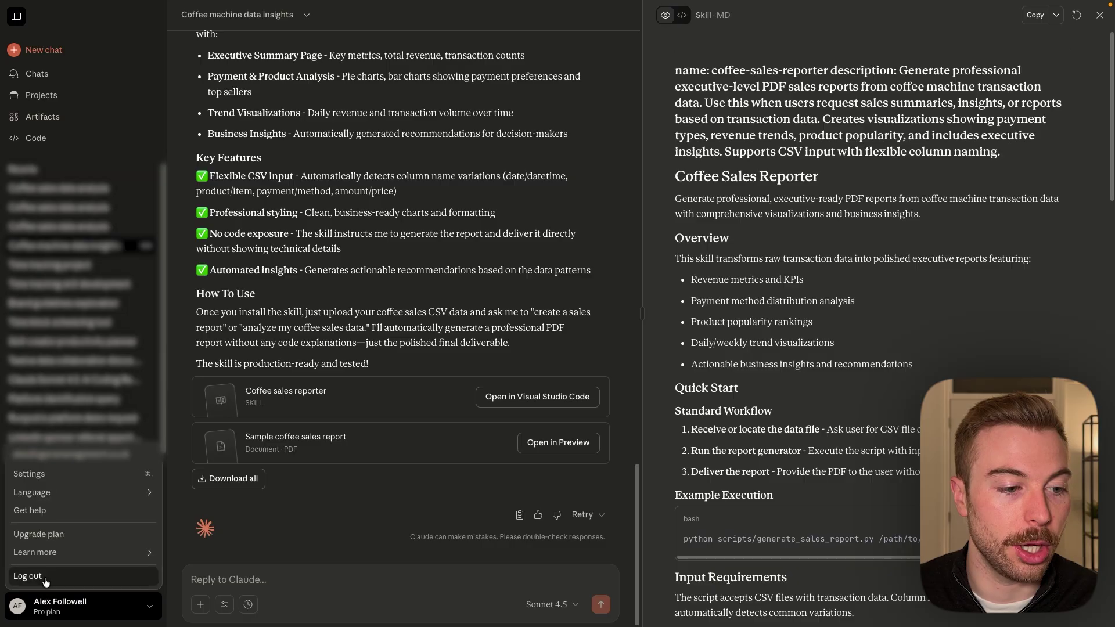
left_click(39, 472)
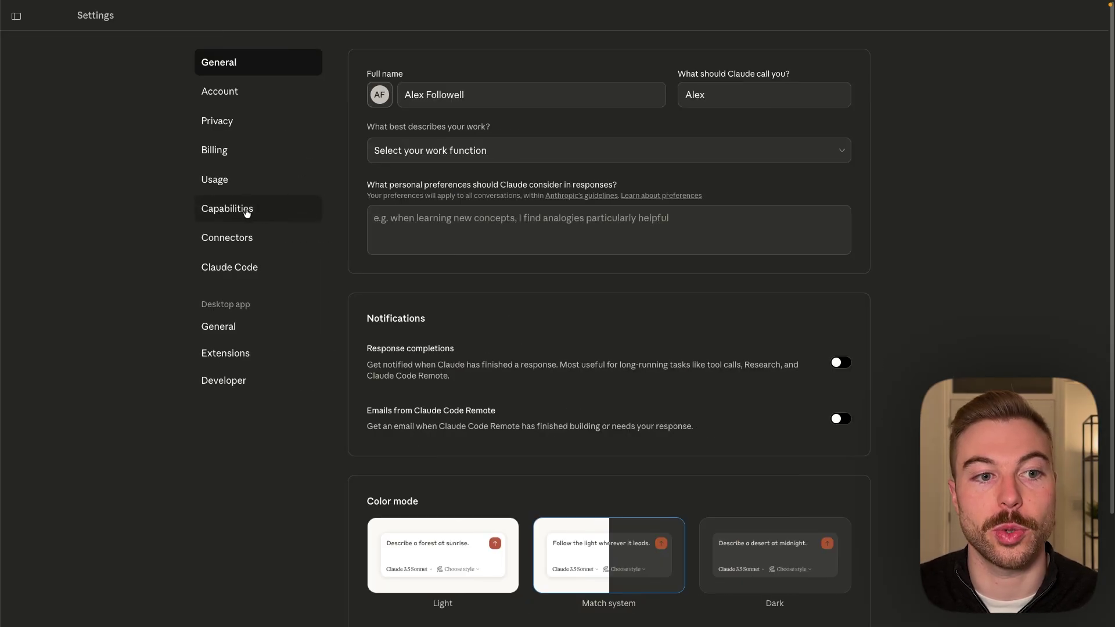
left_click(246, 211)
scroll(558, 442, "down", 5)
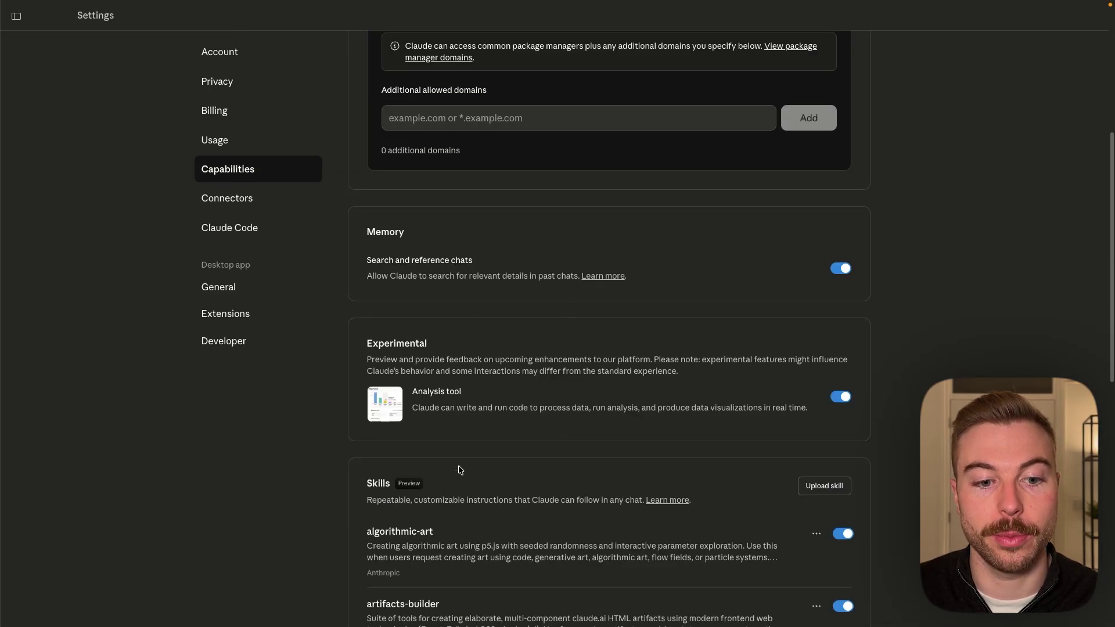
scroll(461, 470, "down", 3)
left_click(823, 300)
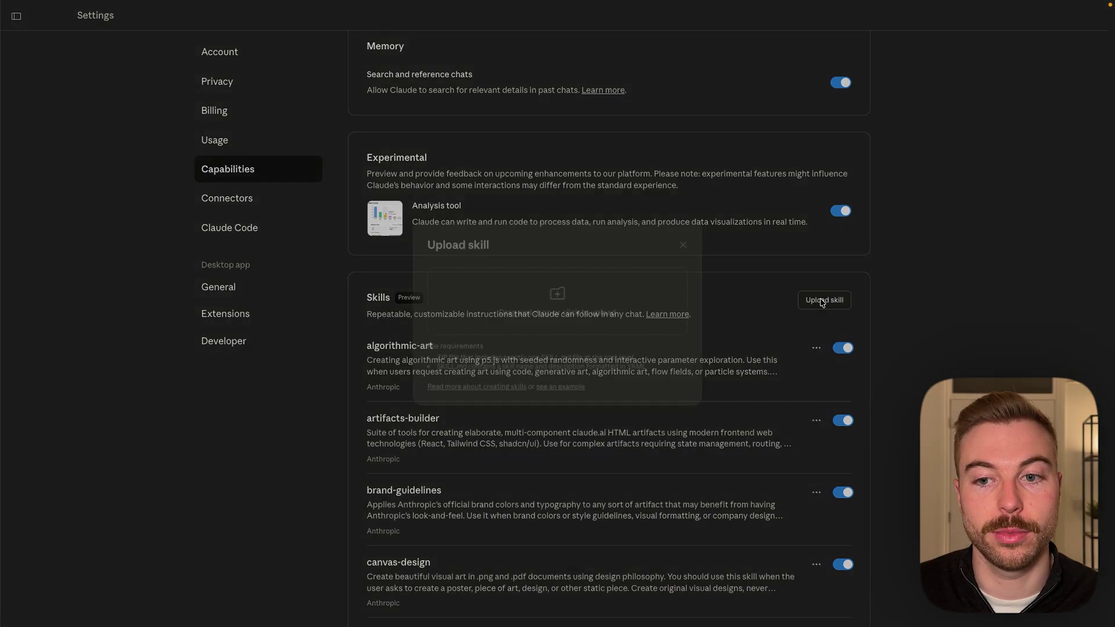
left_click(580, 295)
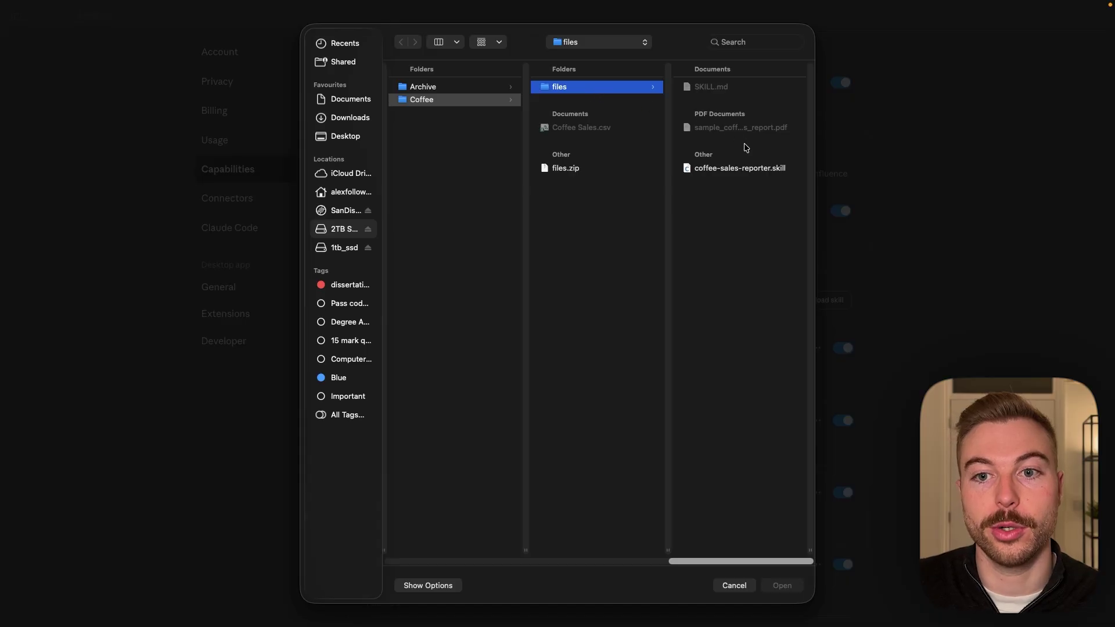
left_click(771, 170)
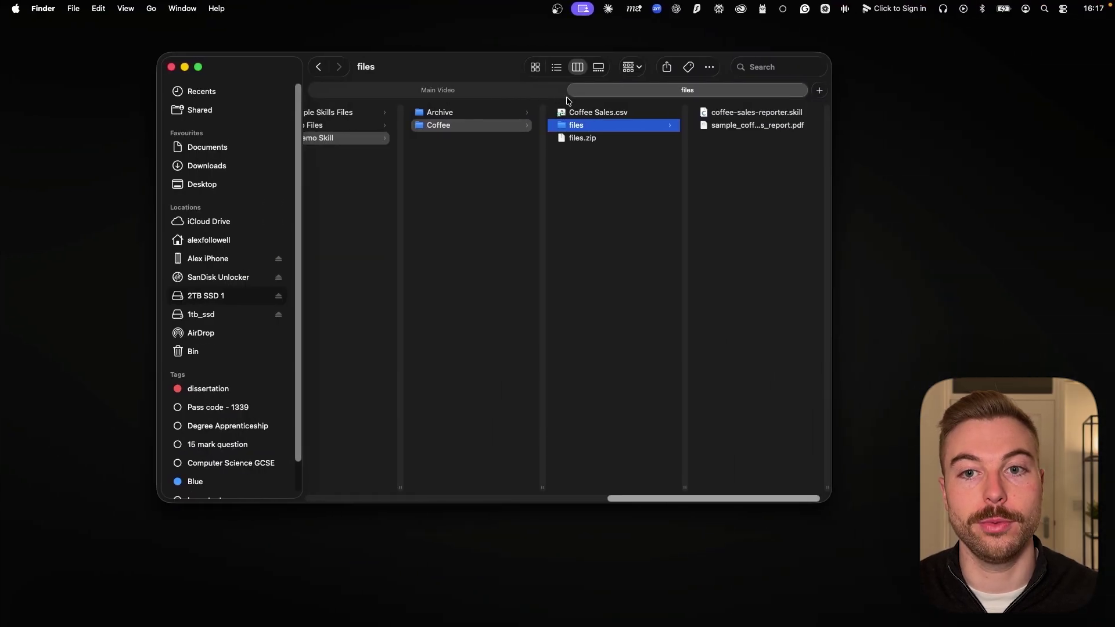
Compress SKILL.md in Finder into a SKILL.md.zip archive.
right_click(736, 131)
right_click(712, 136)
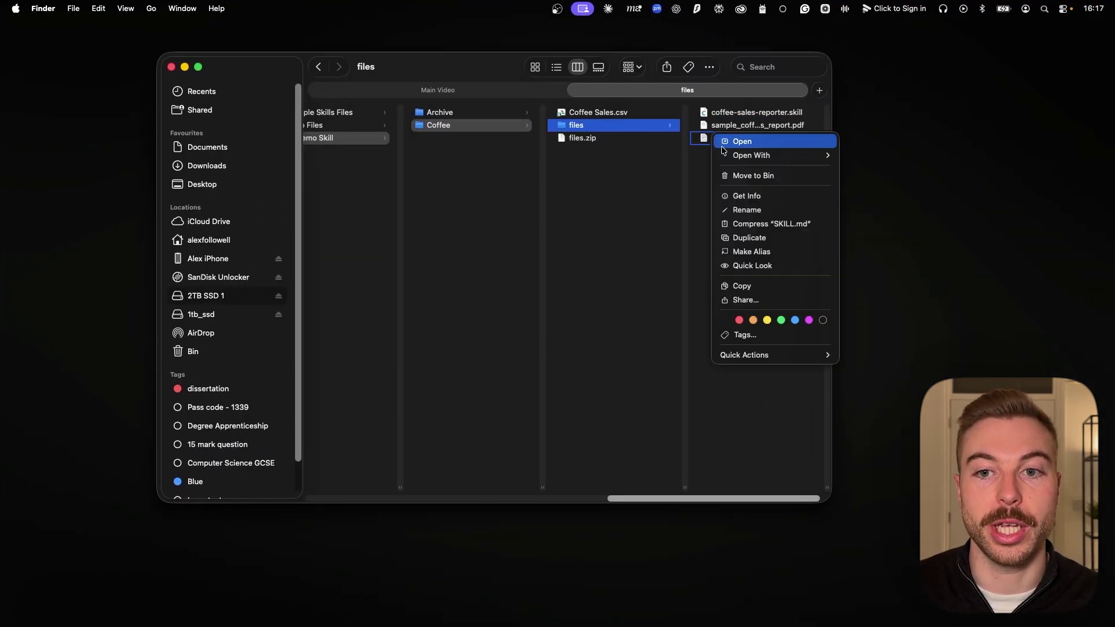
left_click(788, 227)
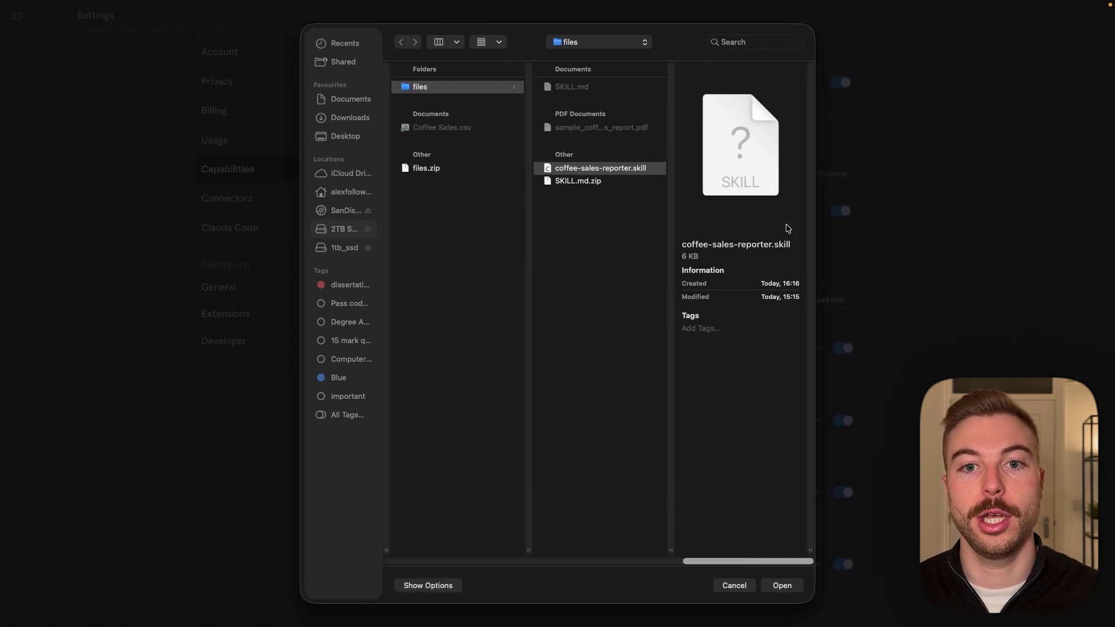
Select coffee-sales-reporter.skill instead of SKILL.md.zip and upload it.
left_click(592, 188)
left_click(561, 183)
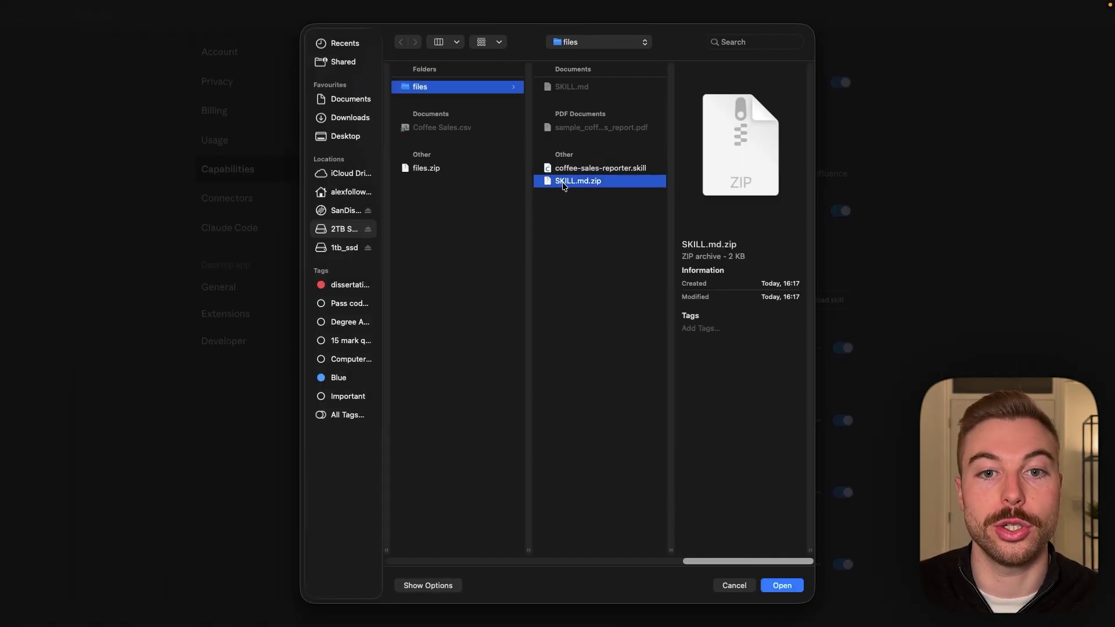
left_click(587, 168)
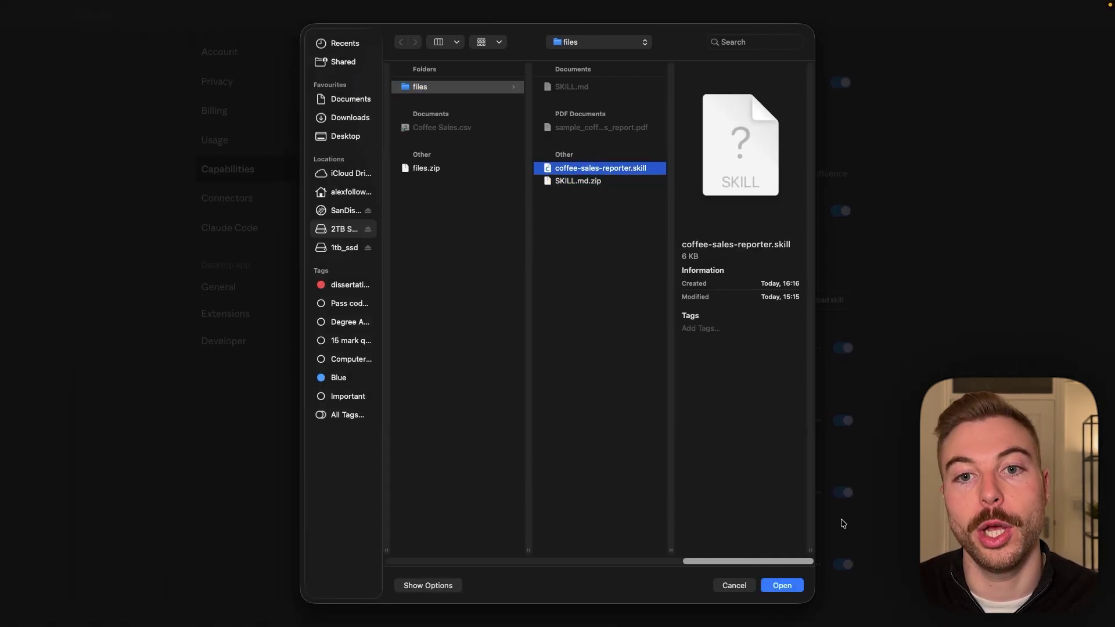
left_click(787, 589)
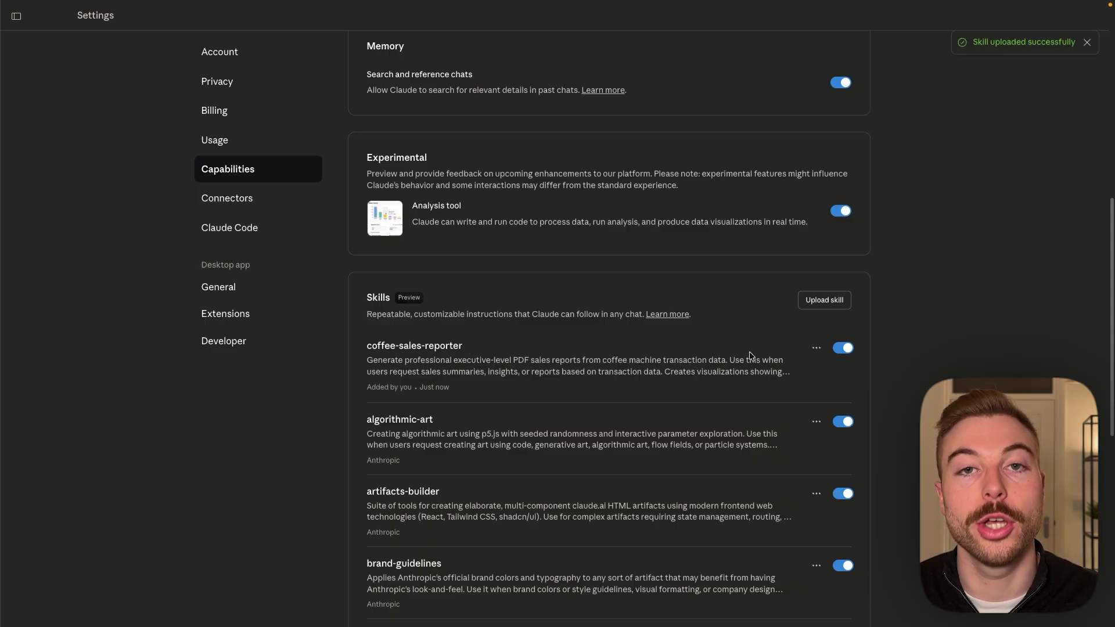
Try the coffee-sales-reporter skill in a new chat, replacing the prefilled prompt with a pasted request.
left_click(816, 347)
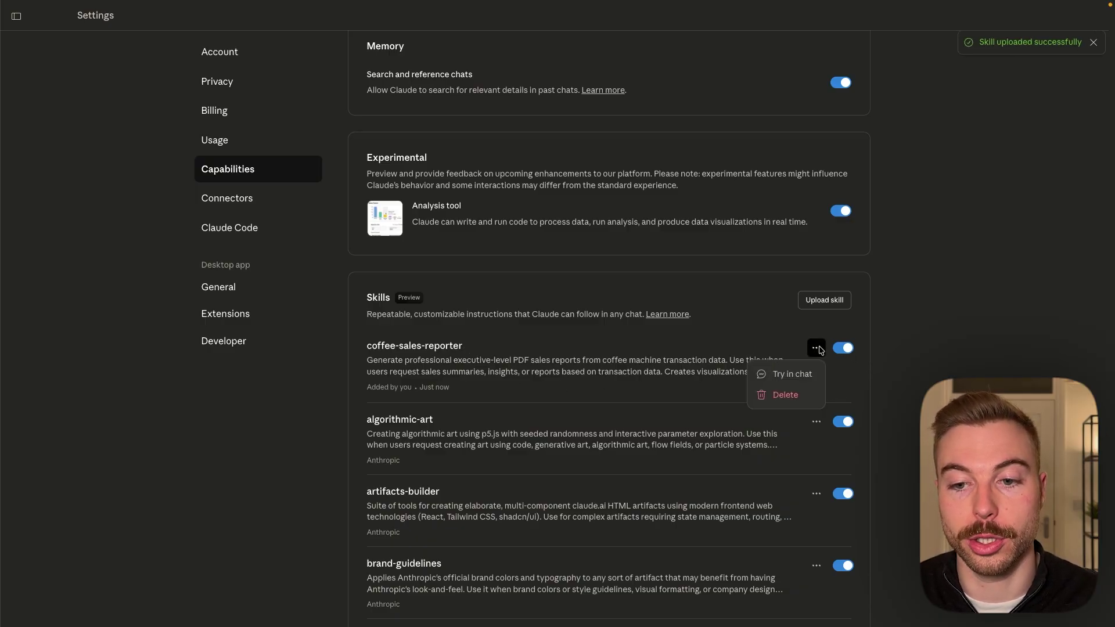
left_click(771, 377)
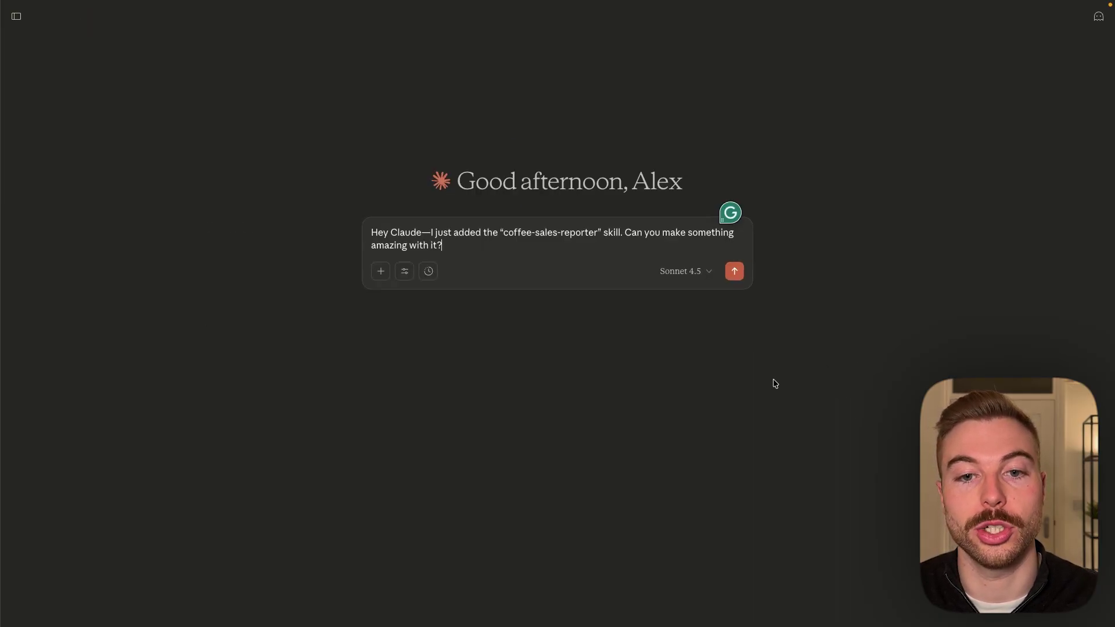
triple_click(507, 253)
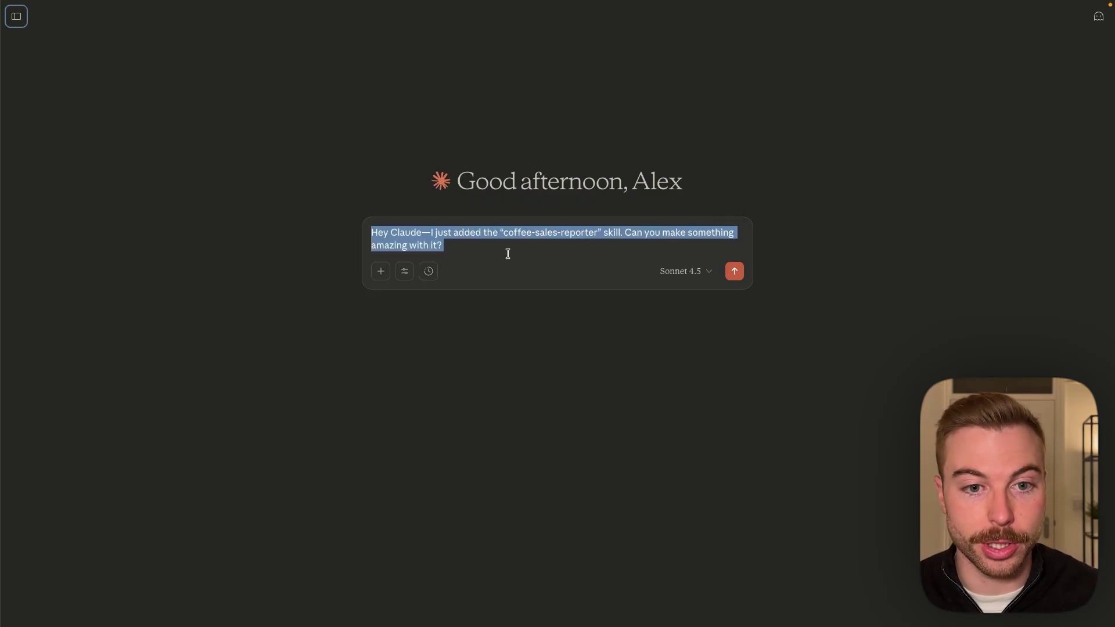
left_click(507, 253)
triple_click(507, 253)
type("Please use the \"coffee-sales-reporter\" skill to be able to analyse and produce a report based on this data")
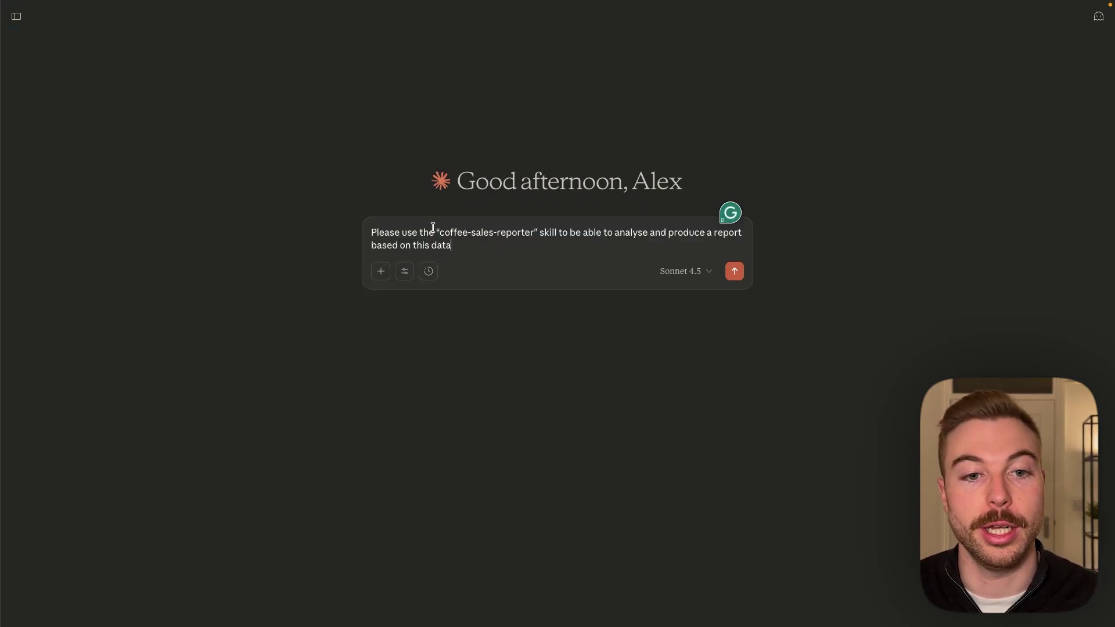
left_click_drag(434, 226, 539, 226)
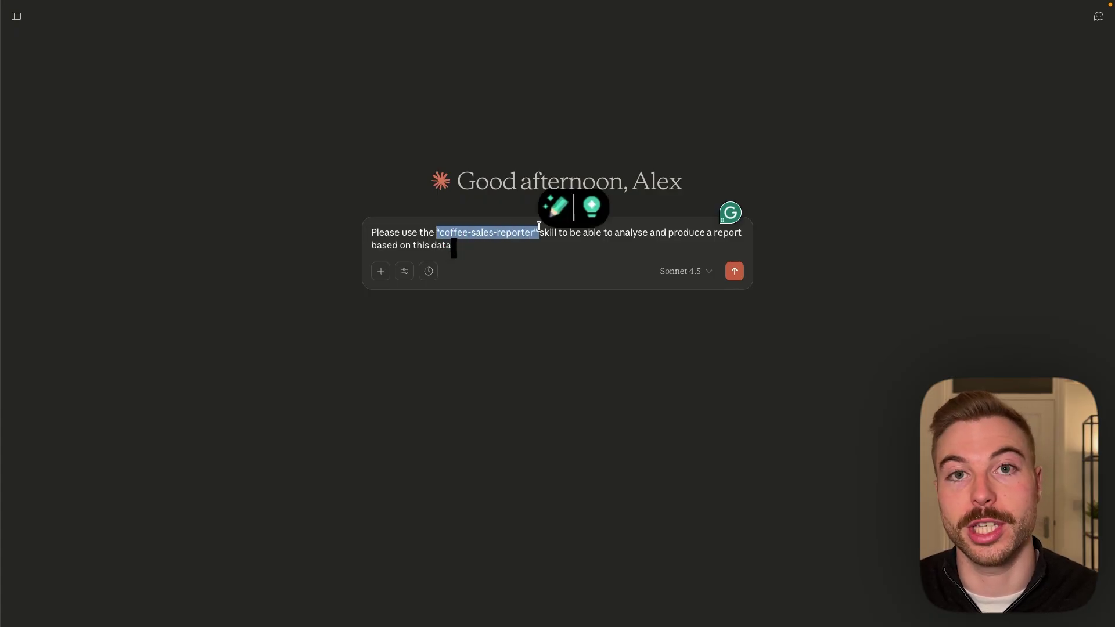
left_click(511, 348)
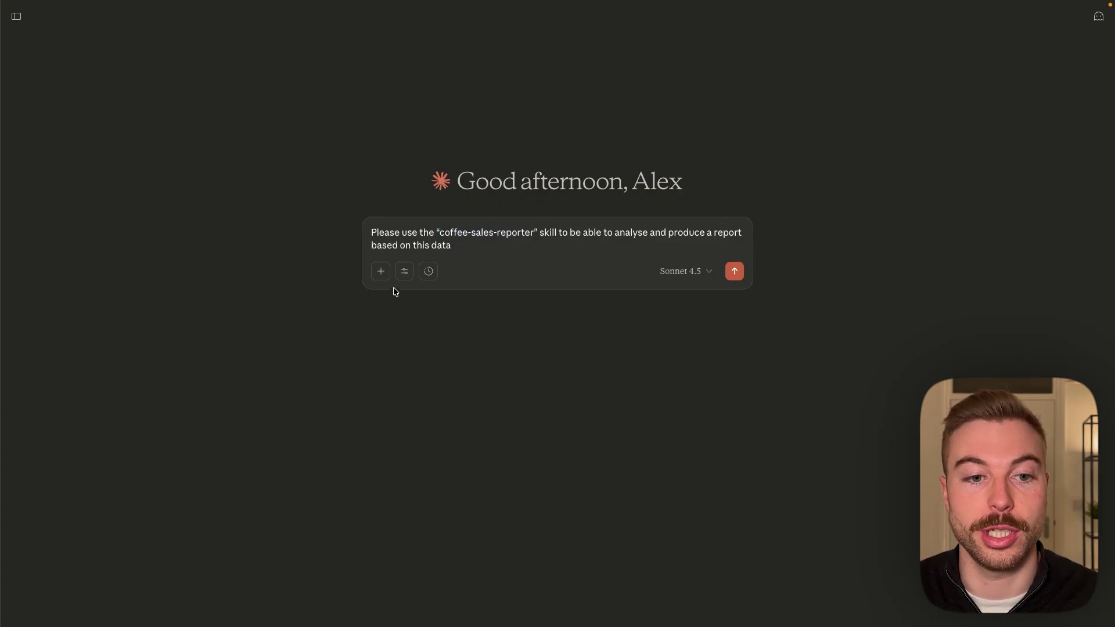
Attach Coffee Sales.csv to the message and send the request.
left_click(381, 271)
left_click(407, 321)
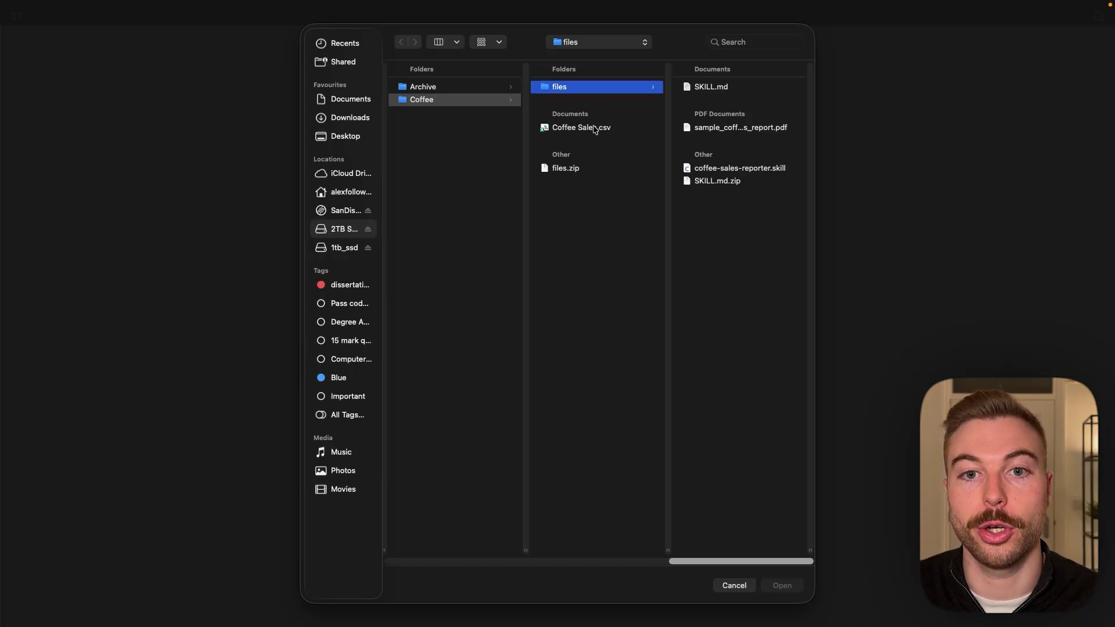
left_click(595, 129)
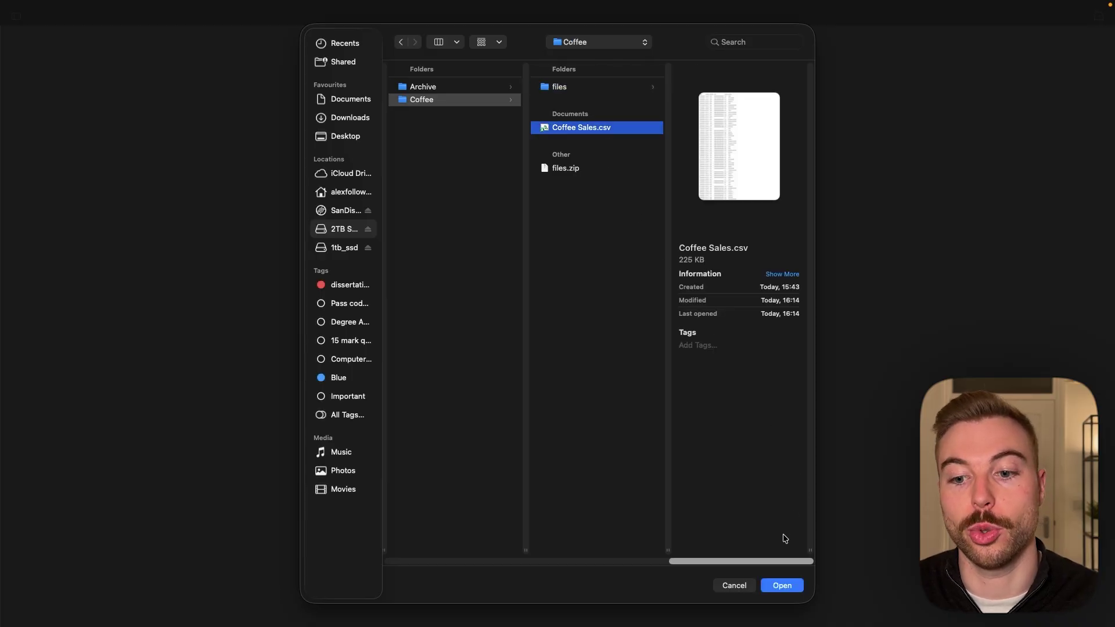
left_click(782, 585)
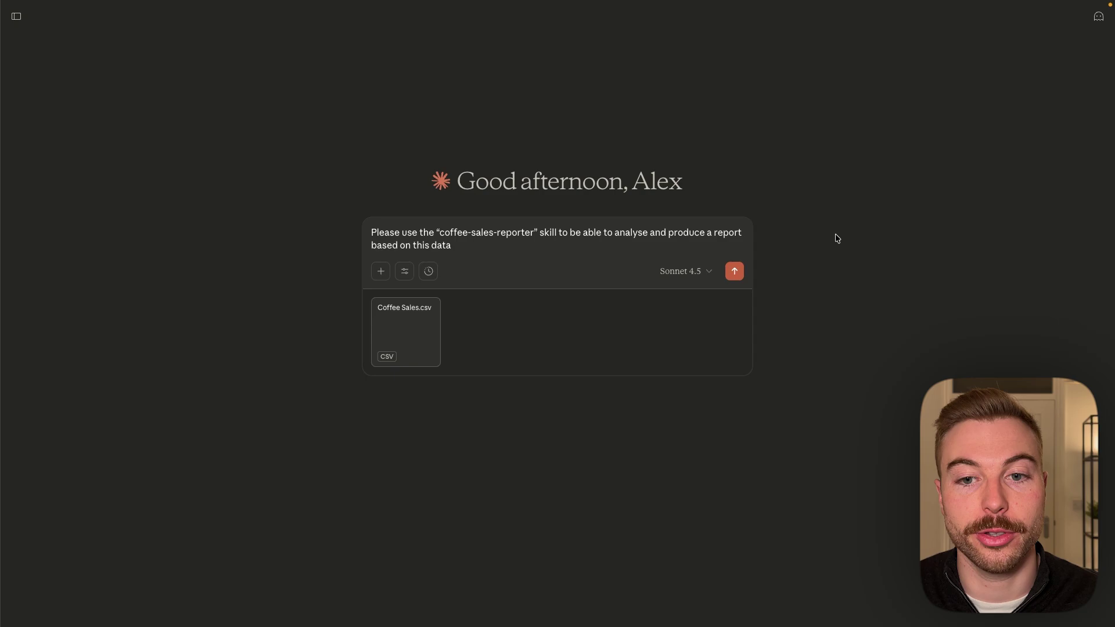
left_click(734, 271)
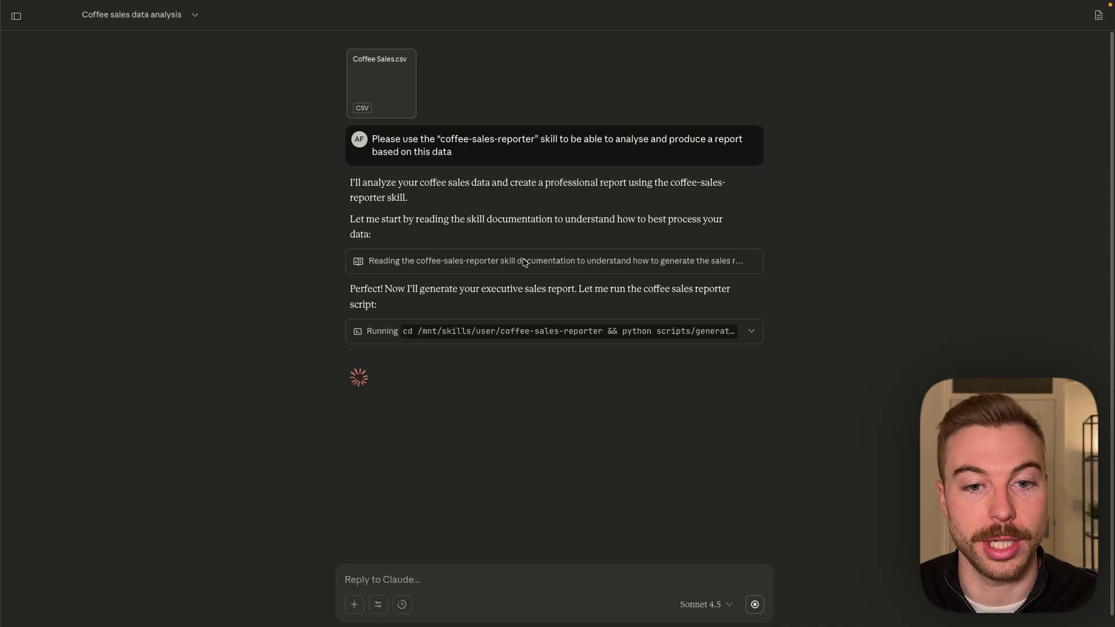
Inspect the reporter script's running step, then open the finished Coffee sales report PDF preview.
left_click(500, 342)
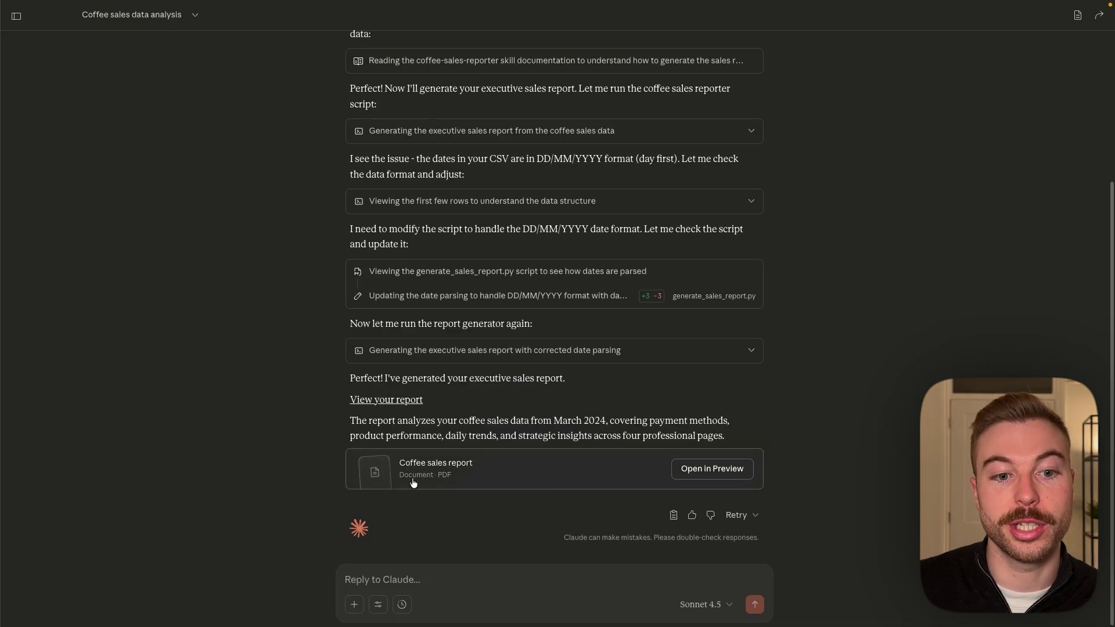
left_click_drag(338, 229, 438, 256)
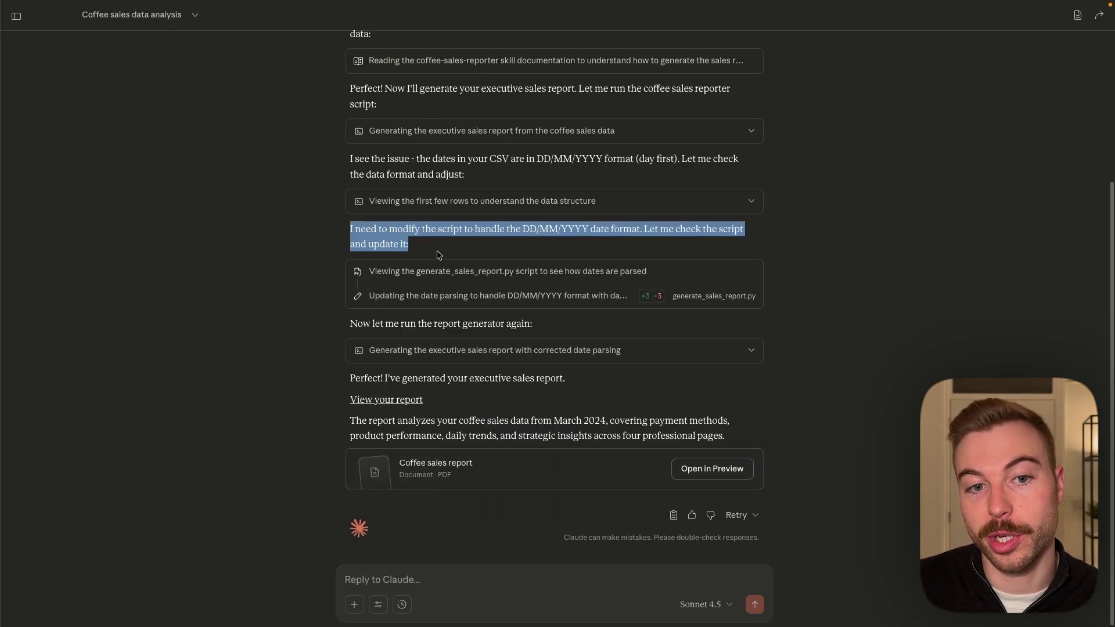
left_click(578, 383)
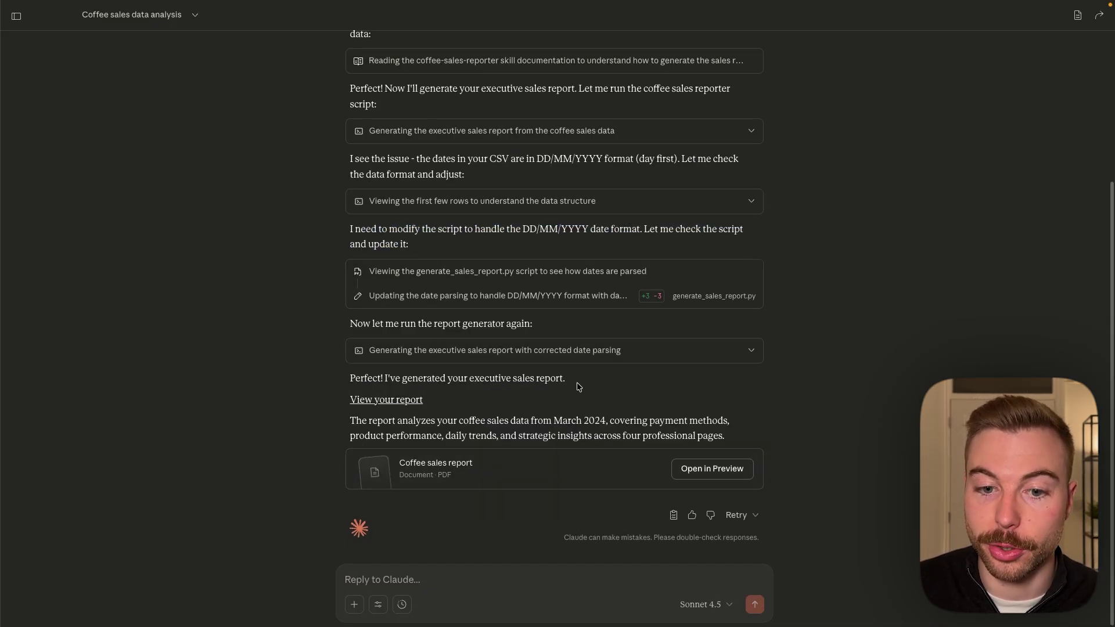
left_click(508, 481)
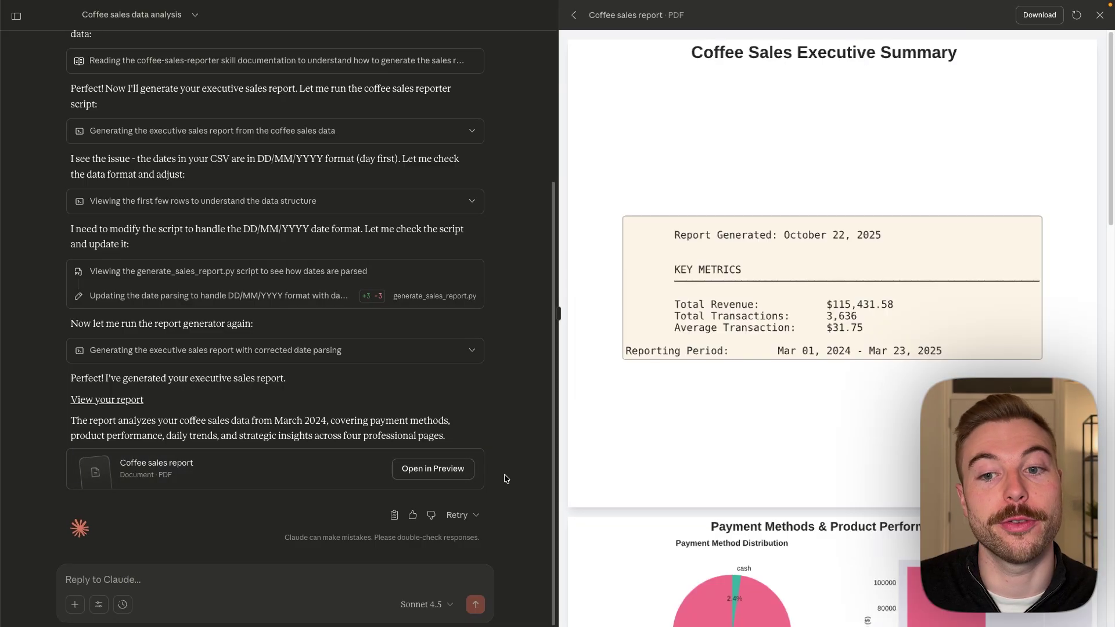
scroll(832, 325, "down", 7)
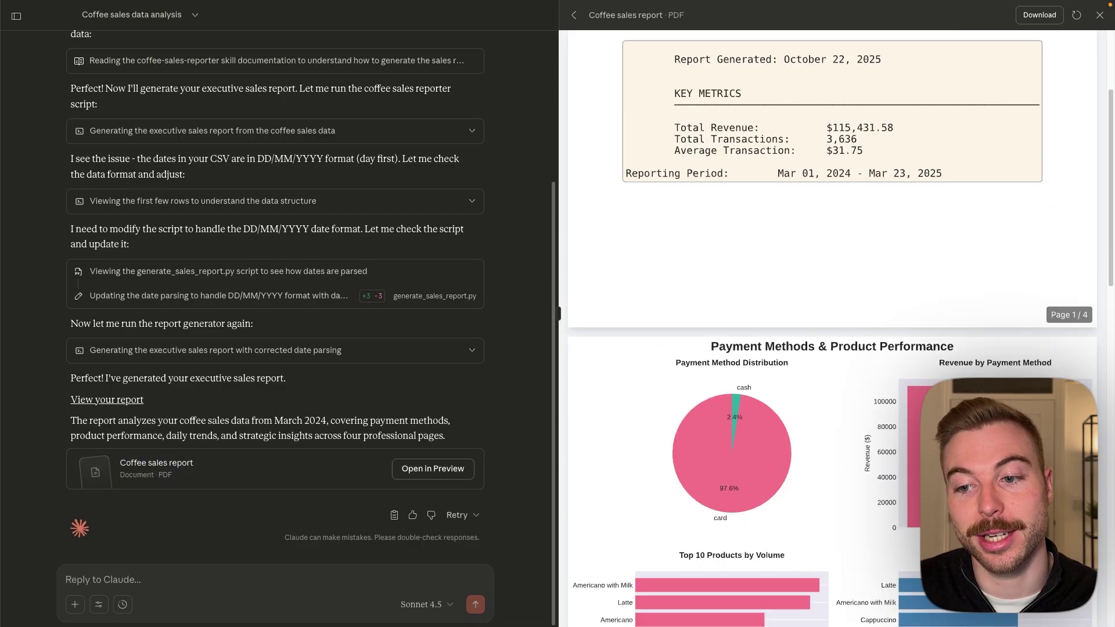
scroll(832, 325, "down", 9)
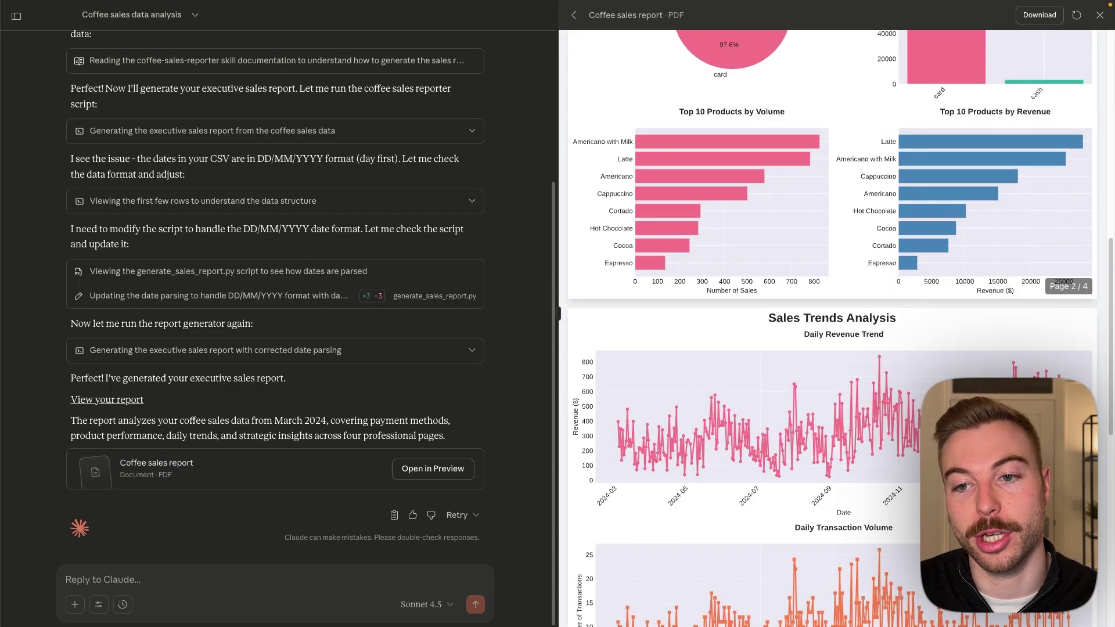
scroll(832, 325, "down", 5)
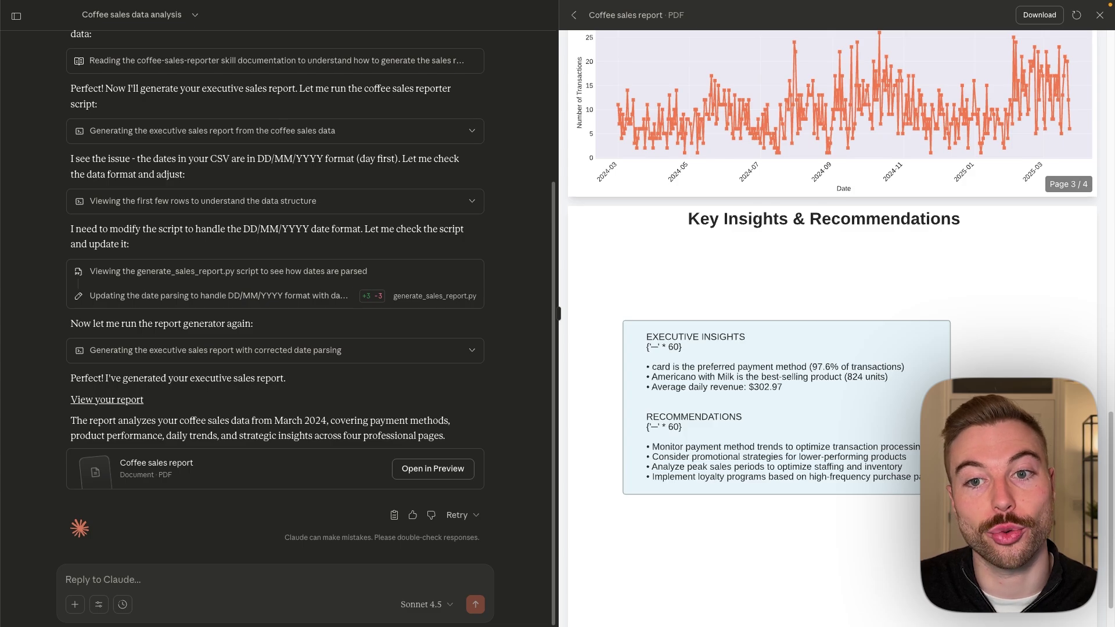
scroll(832, 325, "up", 20)
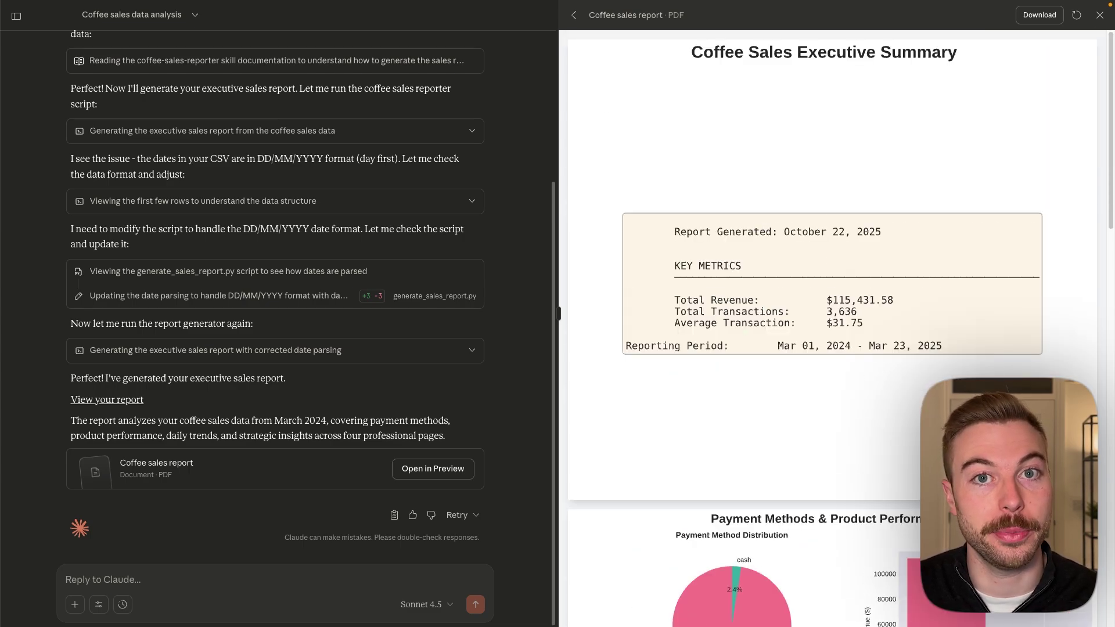